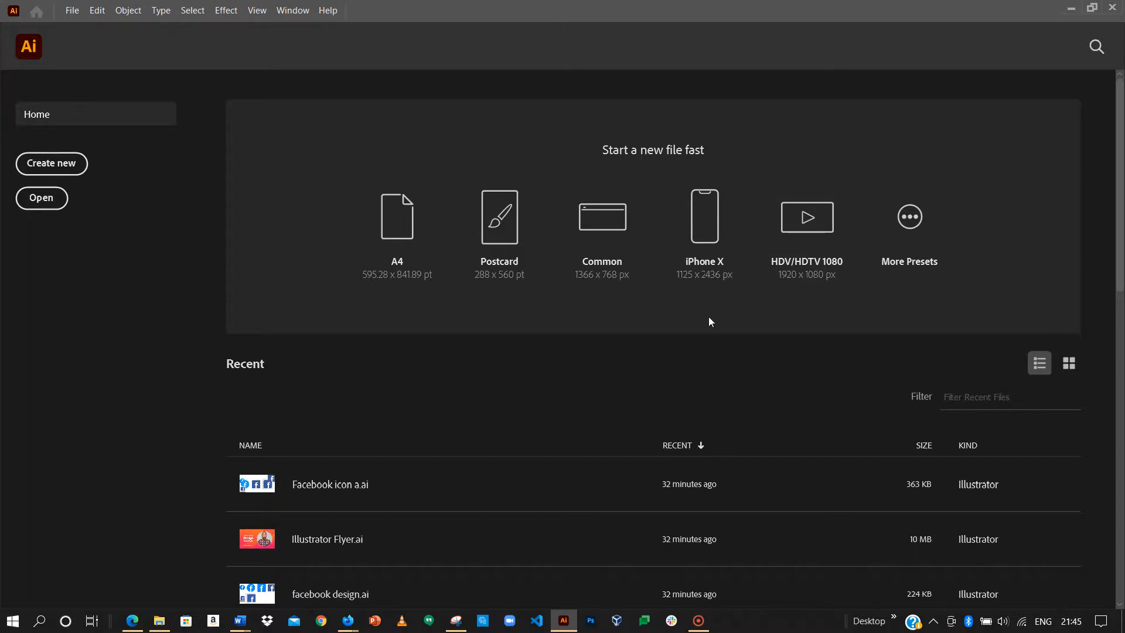
Create a new 1920 x 1920 px RGB document with three artboards
left_click(50, 165)
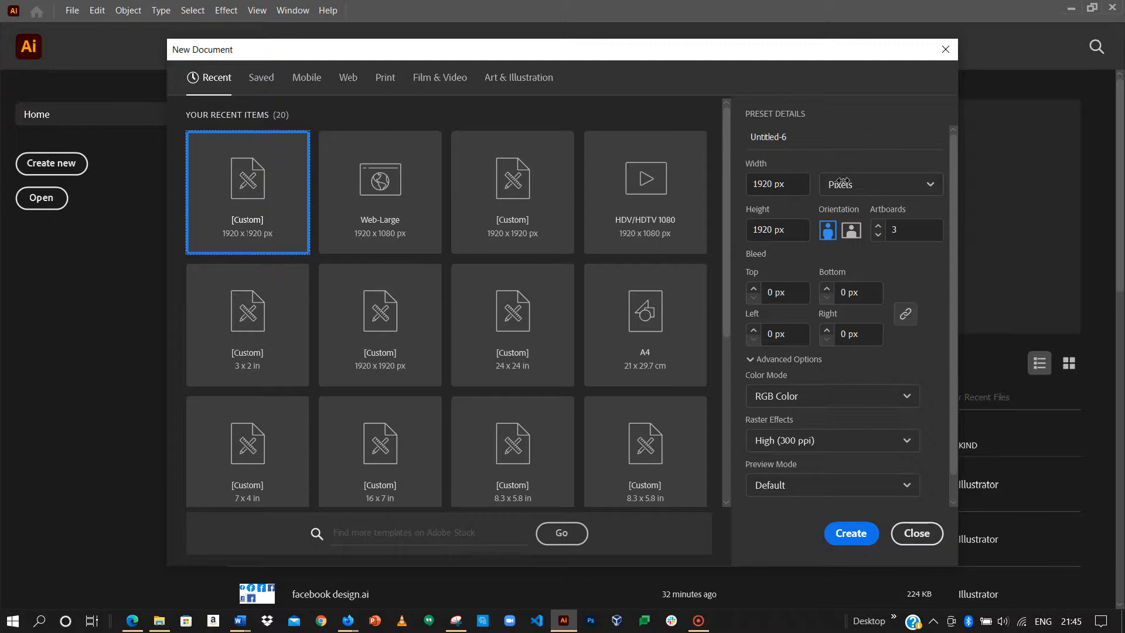
double_click(755, 184)
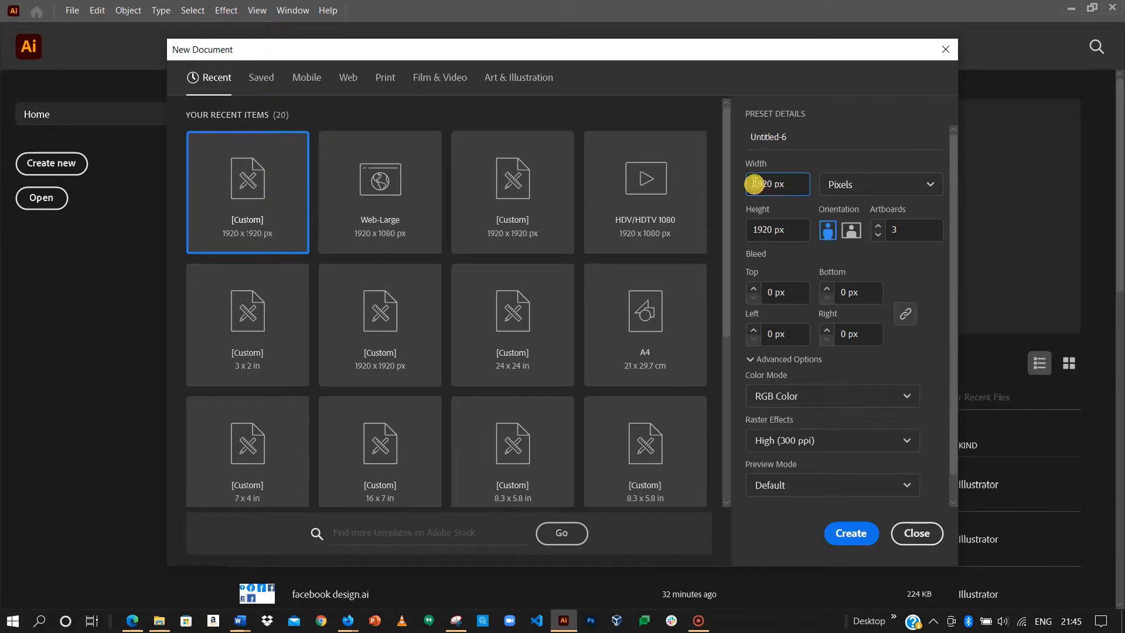
left_click(766, 227)
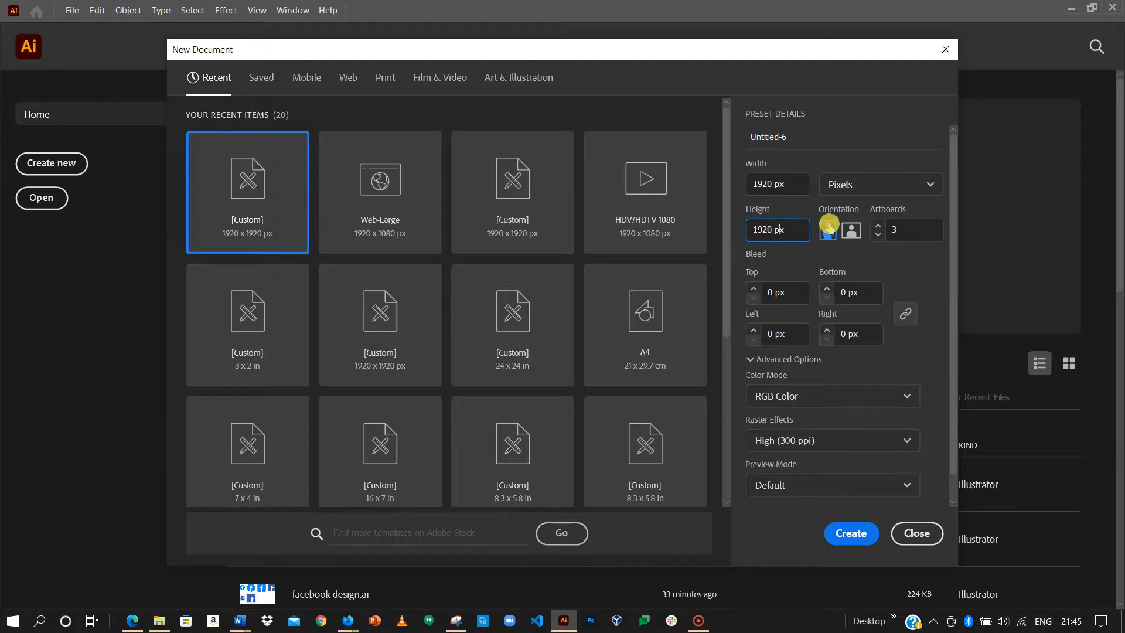
left_click(912, 225)
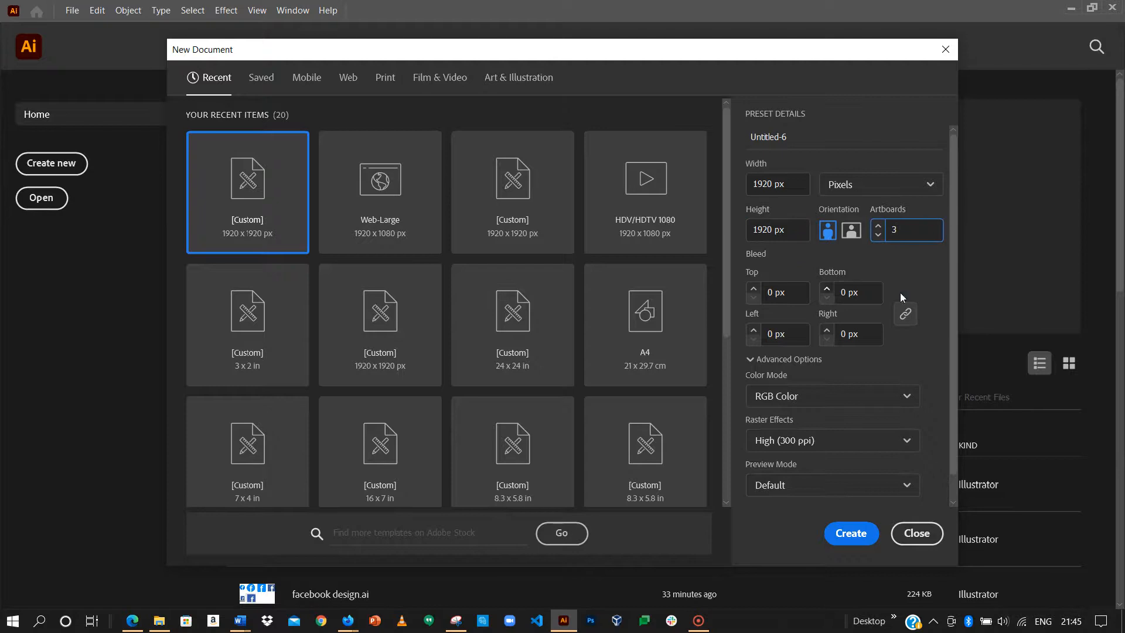
left_click(851, 533)
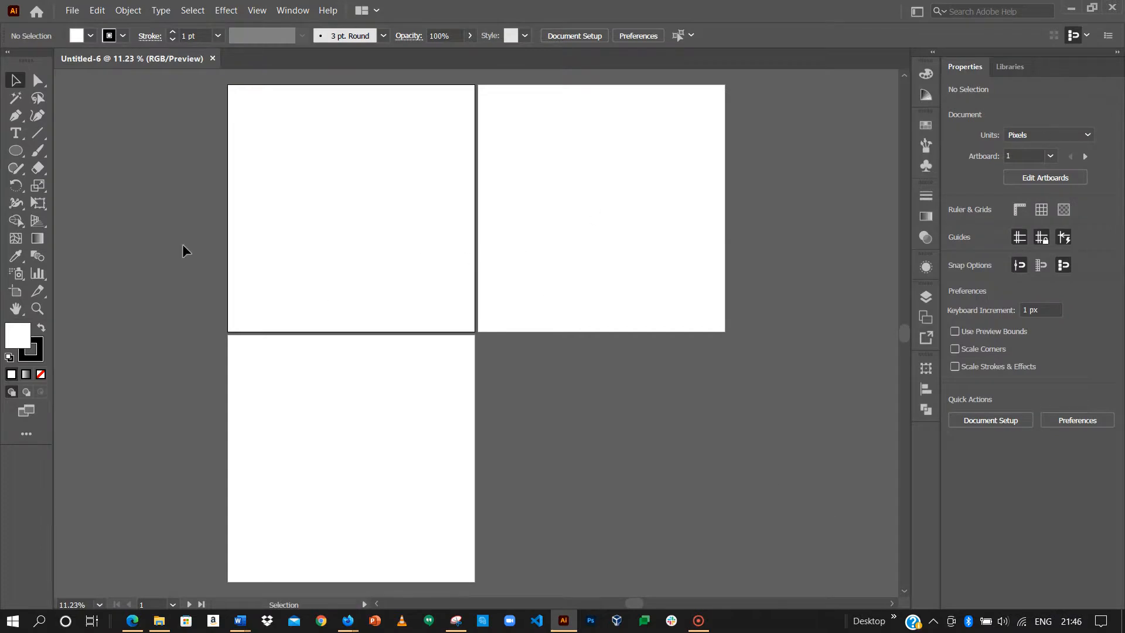
Space the artboards apart by moving Artboard 2 away horizontally and Artboard 3 down to a Y position of 2749 px
left_click(16, 291)
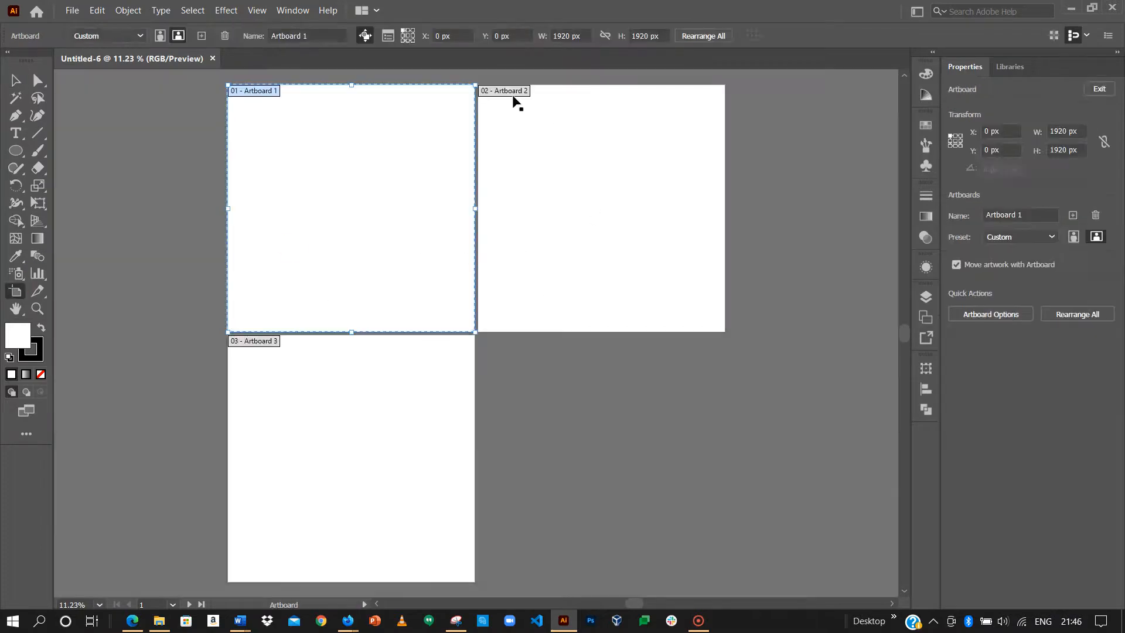
left_click(491, 91)
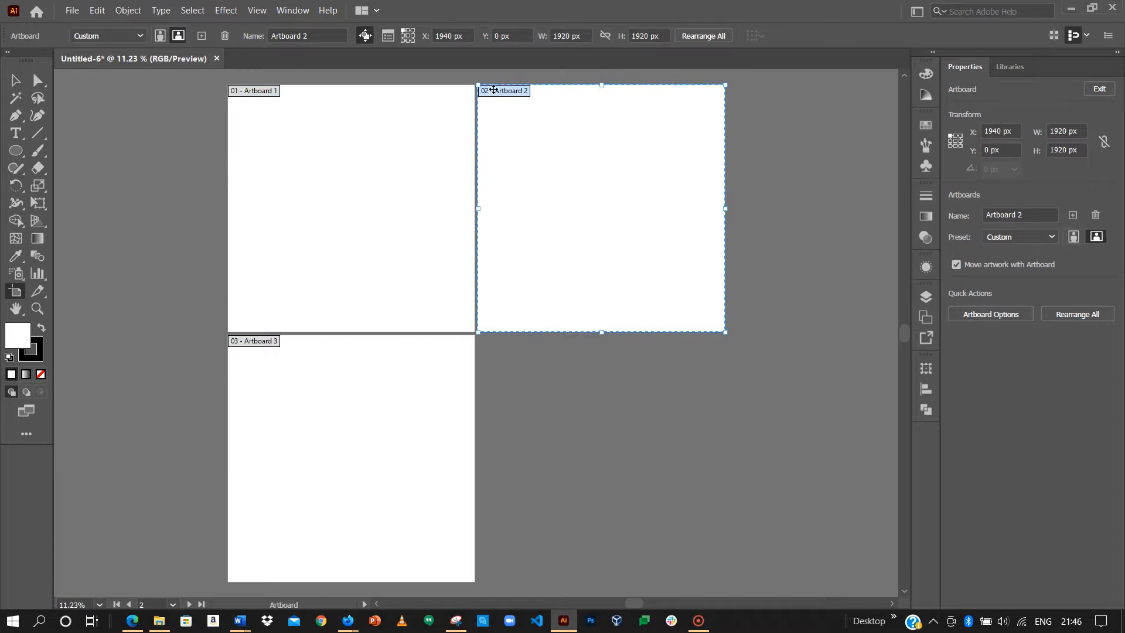
left_click_drag(493, 89, 623, 90)
left_click(269, 341)
left_click_drag(269, 342, 261, 446)
left_click_drag(635, 91, 590, 133)
left_click(266, 445)
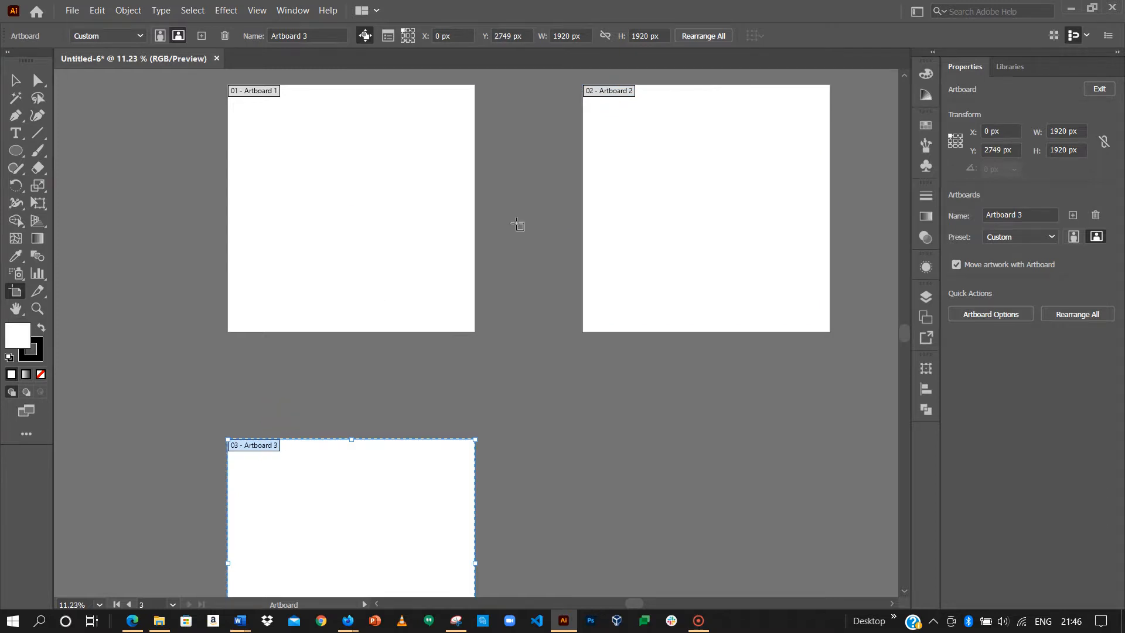
left_click(16, 80)
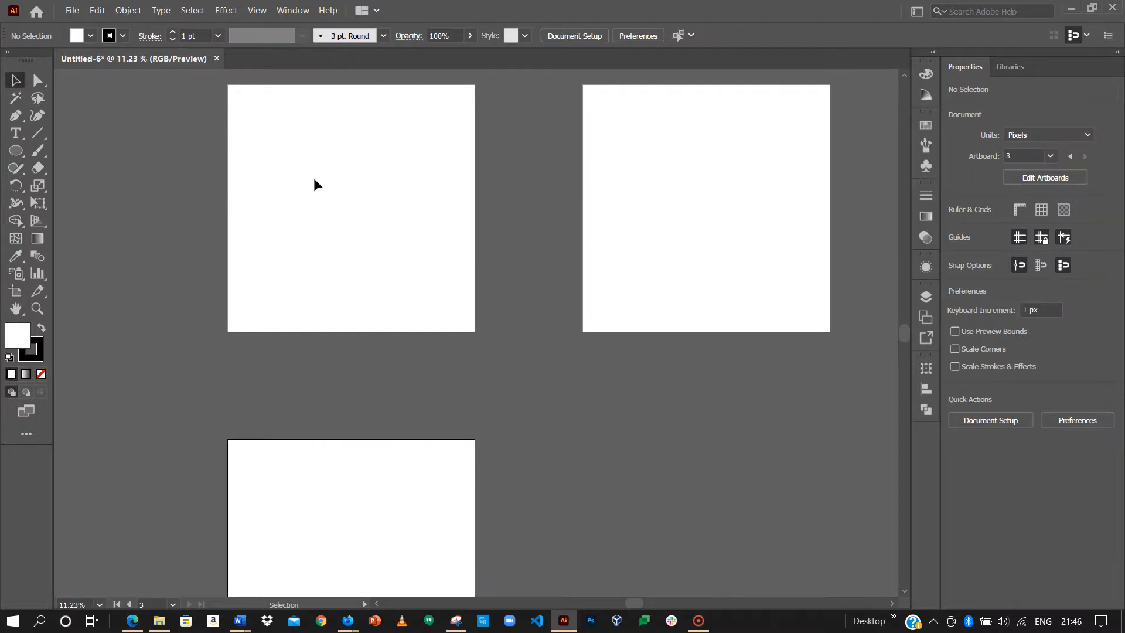
Place the black Instagram logo PNG from the Instagram logo folder in File Explorer onto the first artboard
left_click(285, 126)
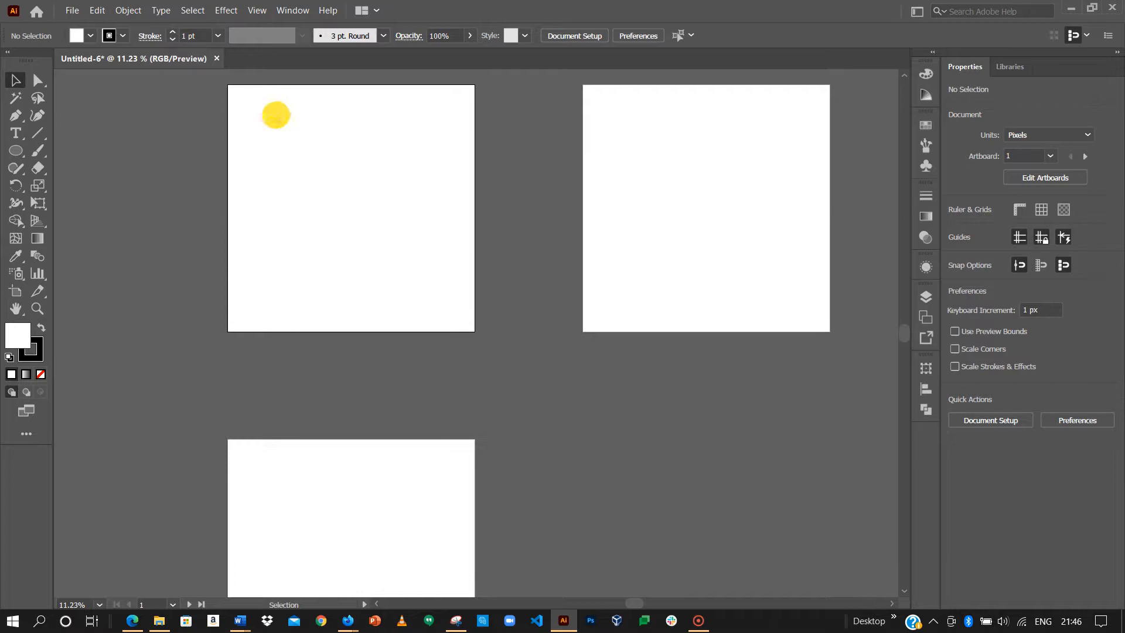
left_click(276, 220)
key("a")
key("ctrl+0")
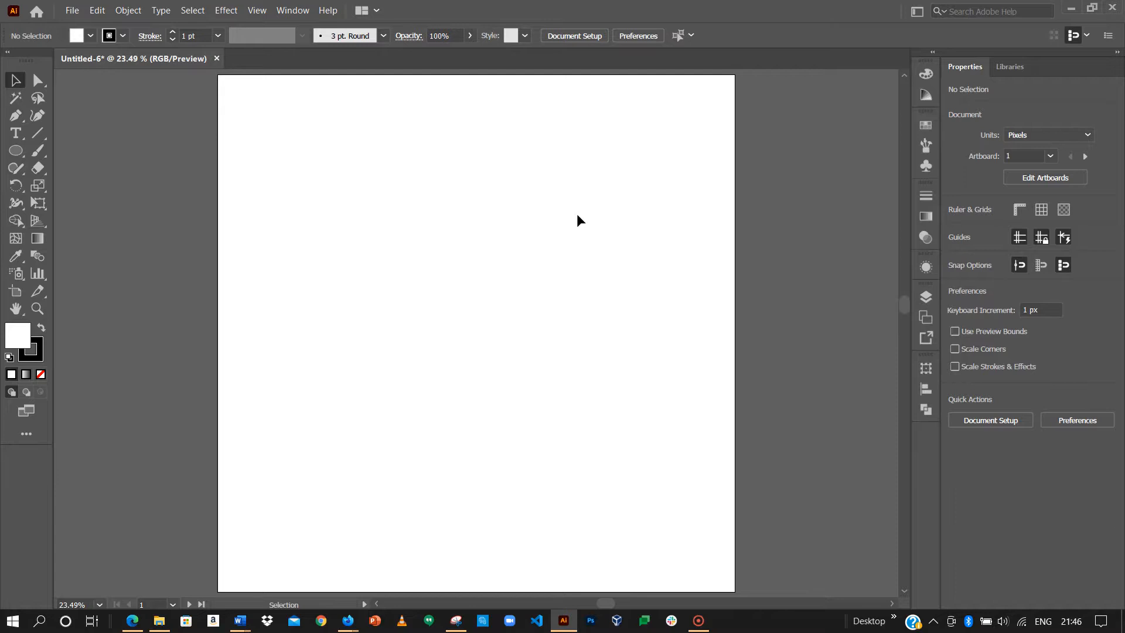
mouse_move(165, 622)
left_click(174, 551)
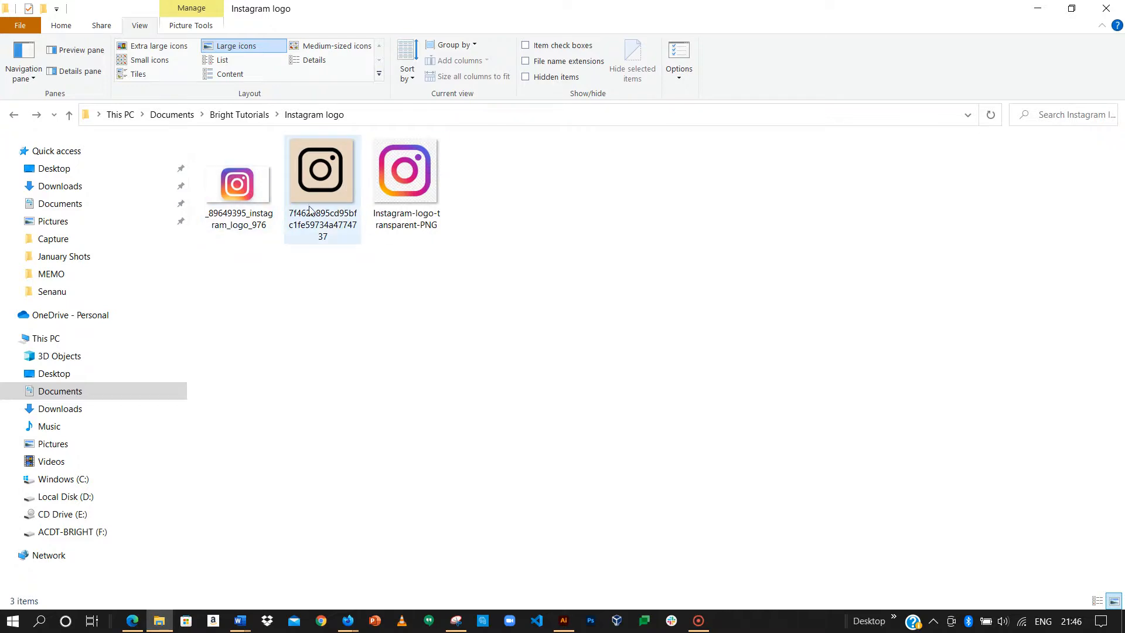
left_click(434, 176)
left_click(359, 171)
left_click(422, 176)
left_click(326, 189)
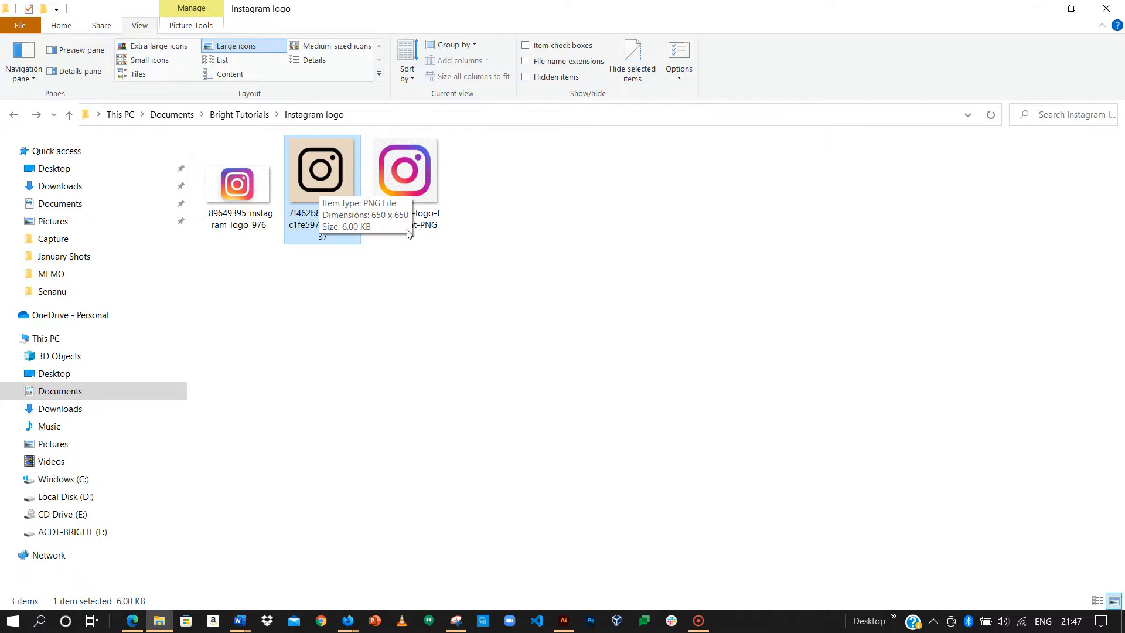
left_click_drag(310, 170, 414, 376)
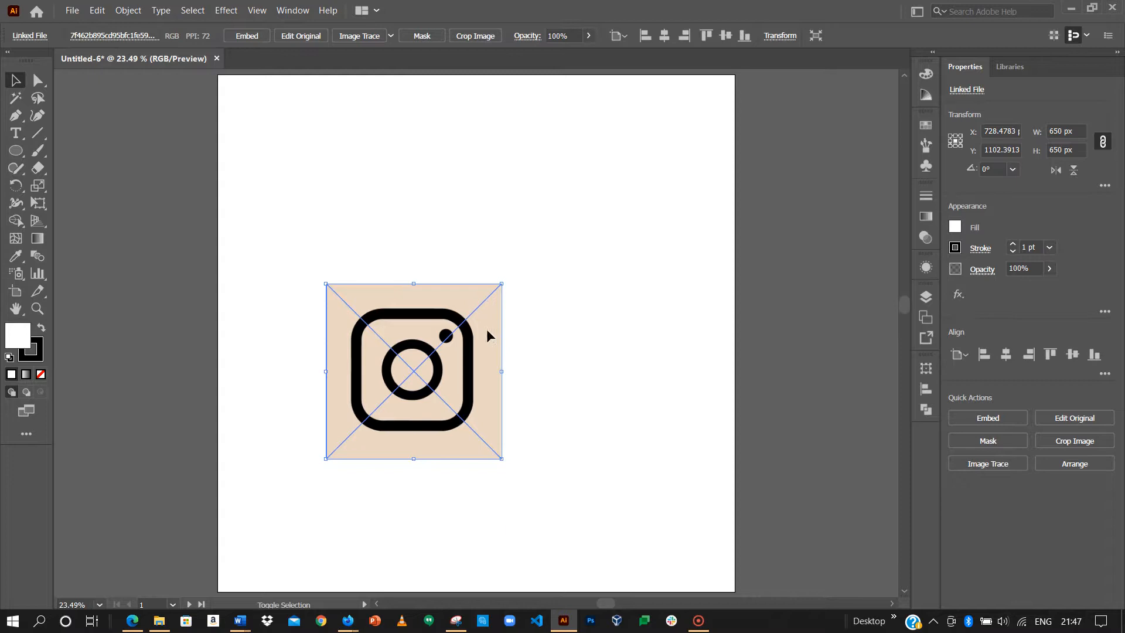
Enlarge the placed logo image to about 1349 px square and move it off the artboard's left side as a reference
left_click_drag(503, 284, 603, 188)
left_click_drag(537, 296, 572, 258)
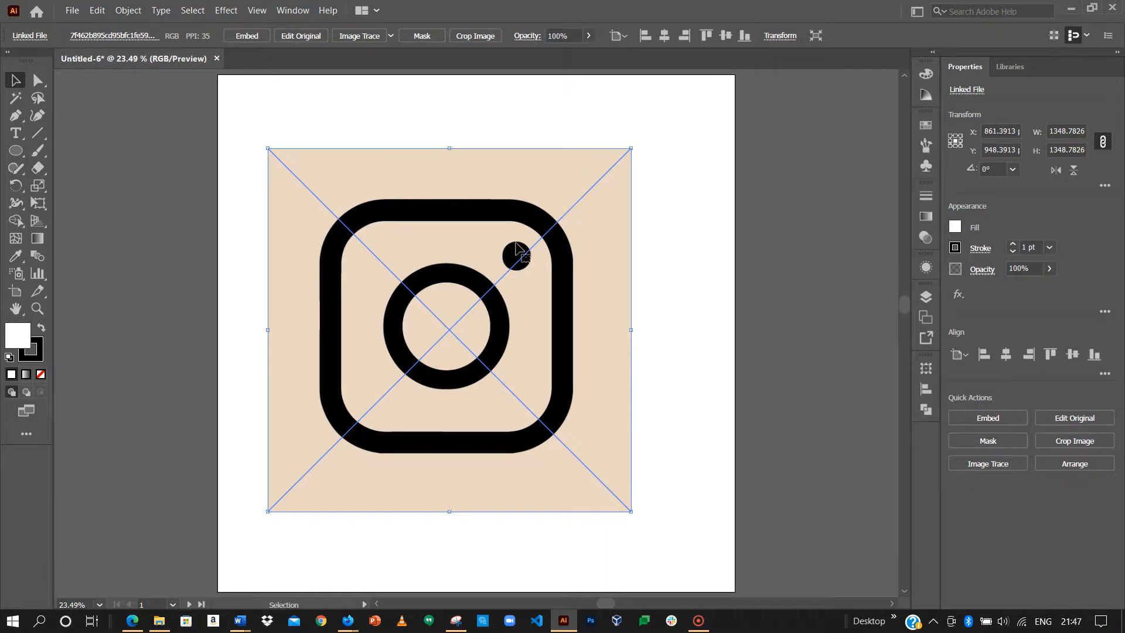
left_click_drag(604, 240, 181, 241)
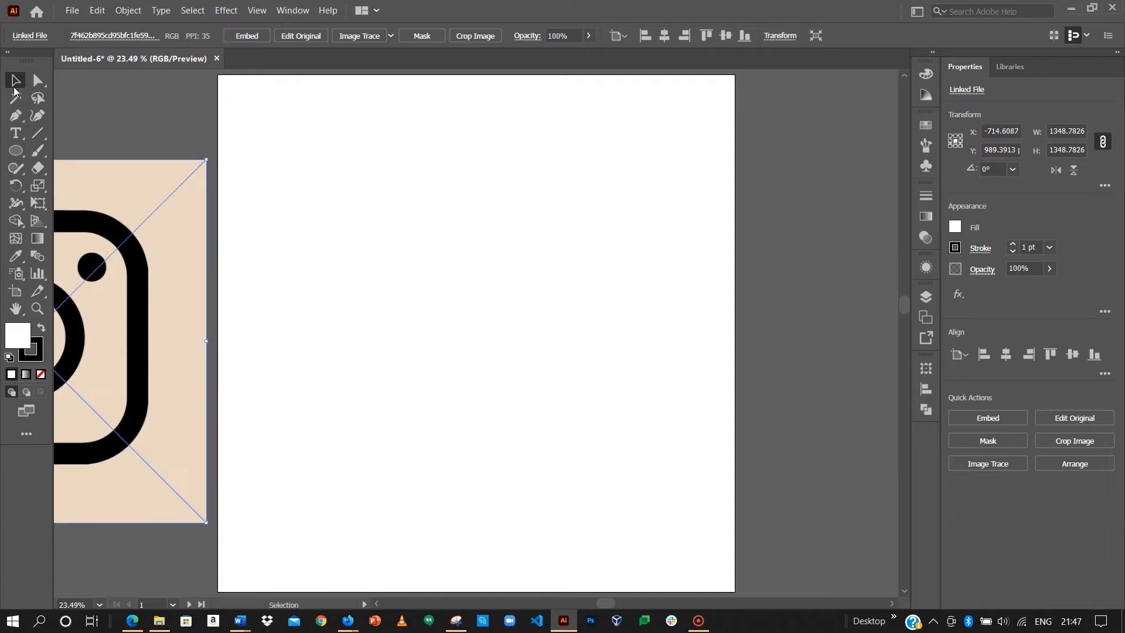
Draw a 1200 x 1200 px rounded rectangle with a 250 px corner radius and move it to the middle of the first artboard
left_click(16, 150)
left_click_drag(16, 150, 113, 168)
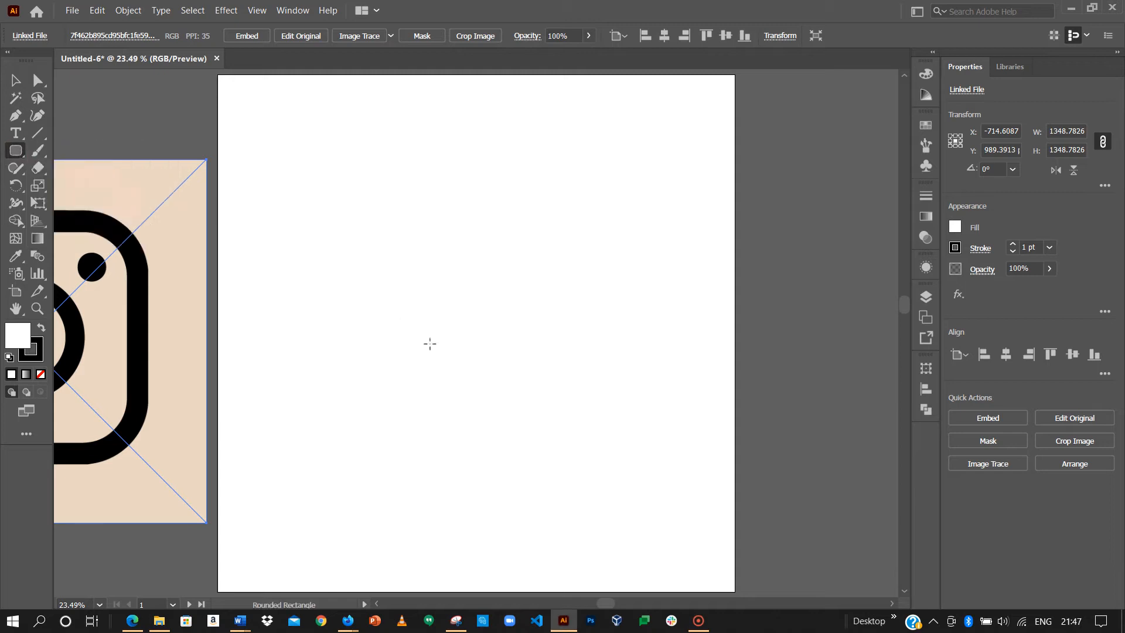
left_click(475, 330)
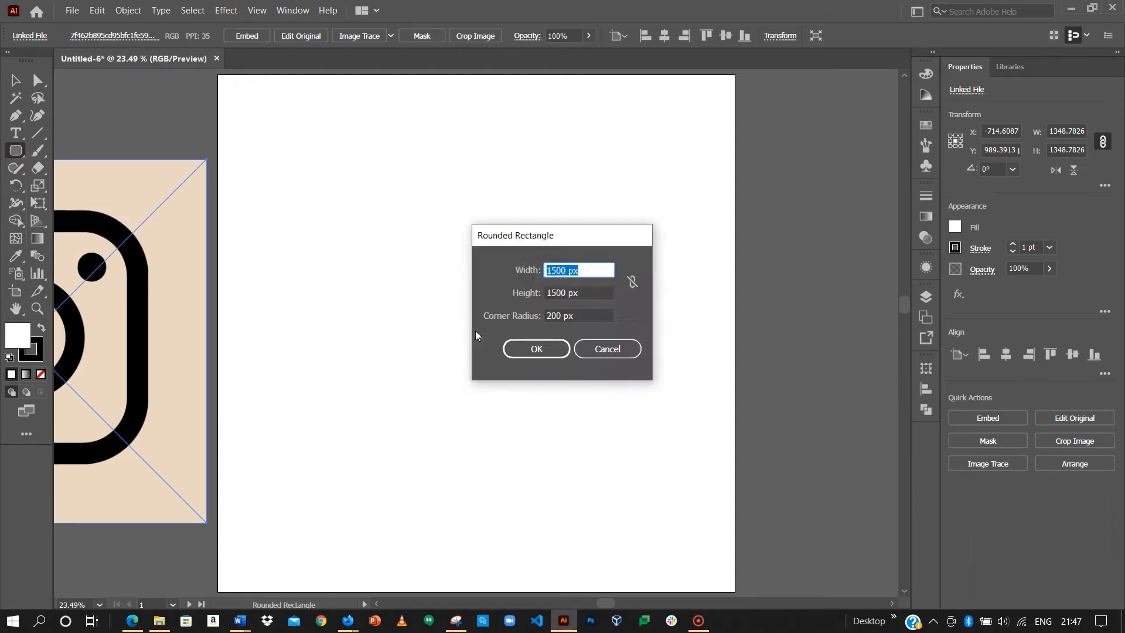
left_click(562, 270)
left_click(561, 268)
key("BackSpace")
type("2")
left_click(557, 291)
key("BackSpace")
type("2")
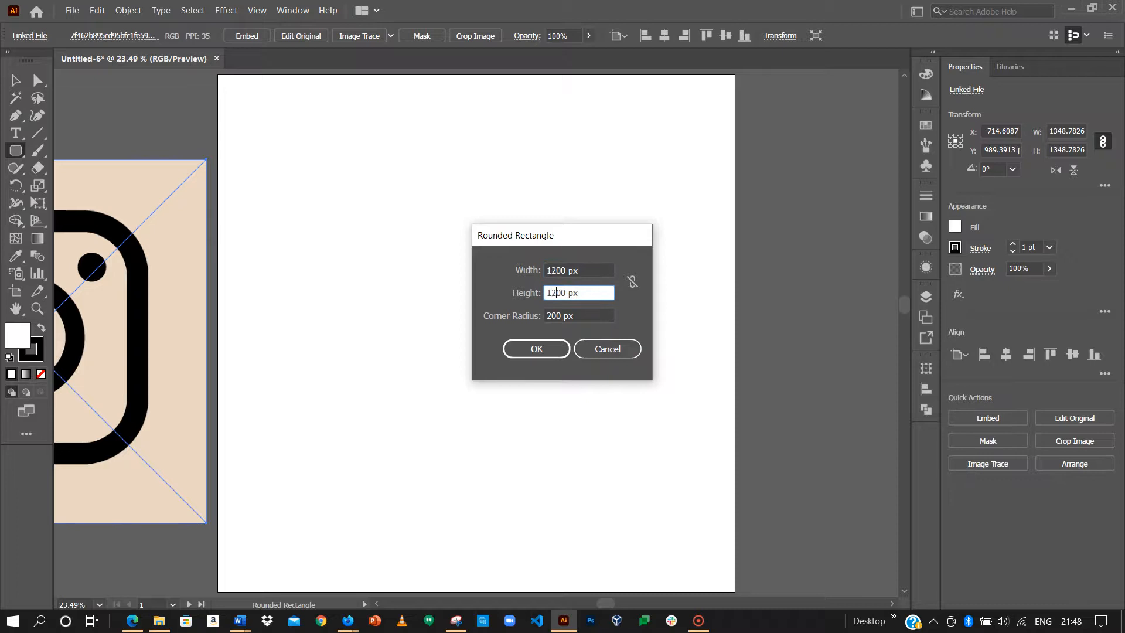
left_click(563, 315)
left_click(555, 315)
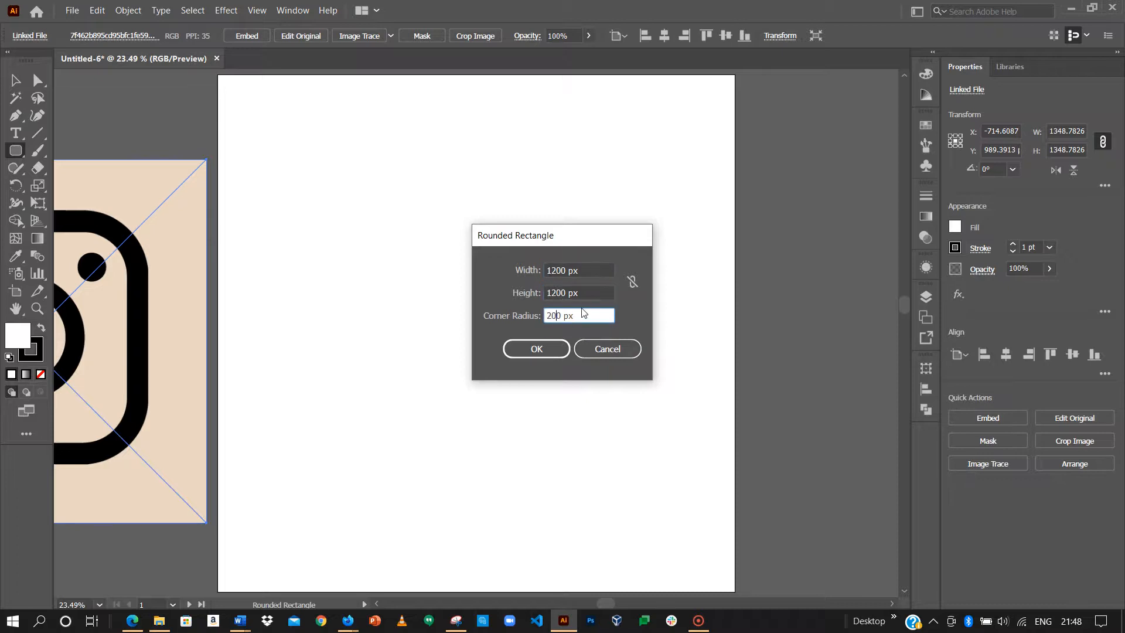
key("BackSpace")
type("5")
left_click(529, 349)
left_click(16, 80)
left_click_drag(674, 439, 512, 262)
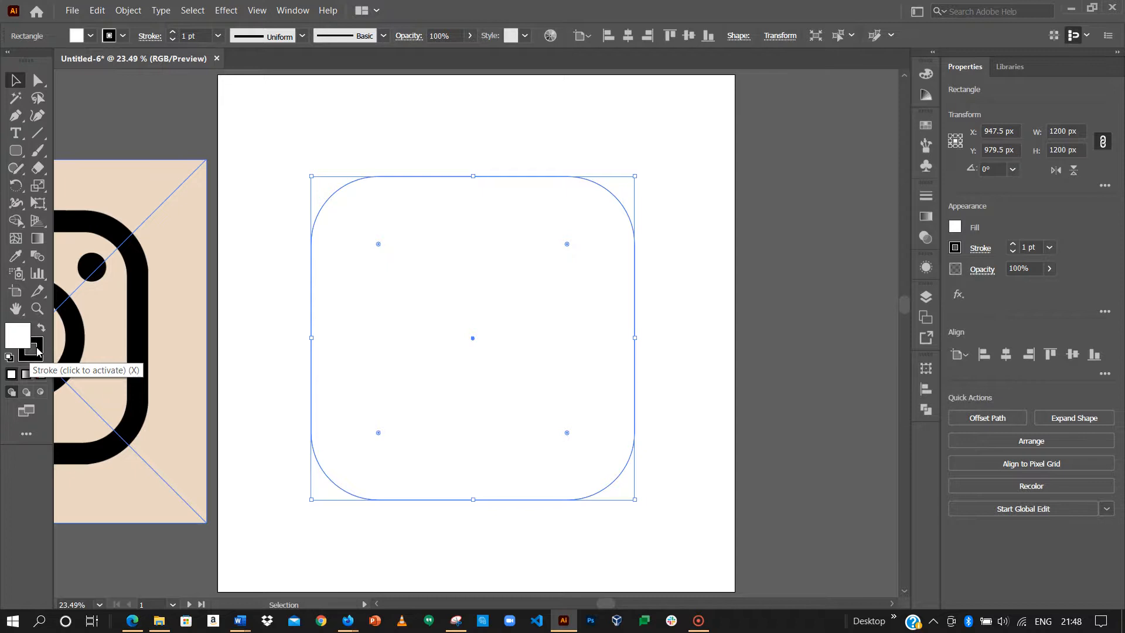
Remove the rounded rectangle's stroke and fill it with black
left_click(35, 355)
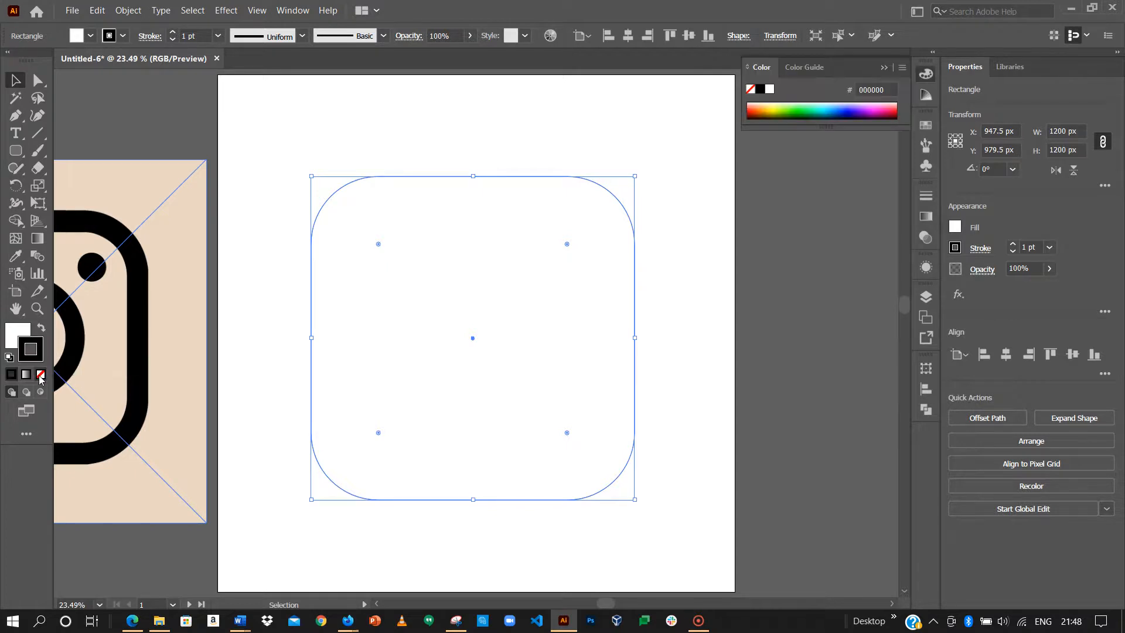
left_click(41, 375)
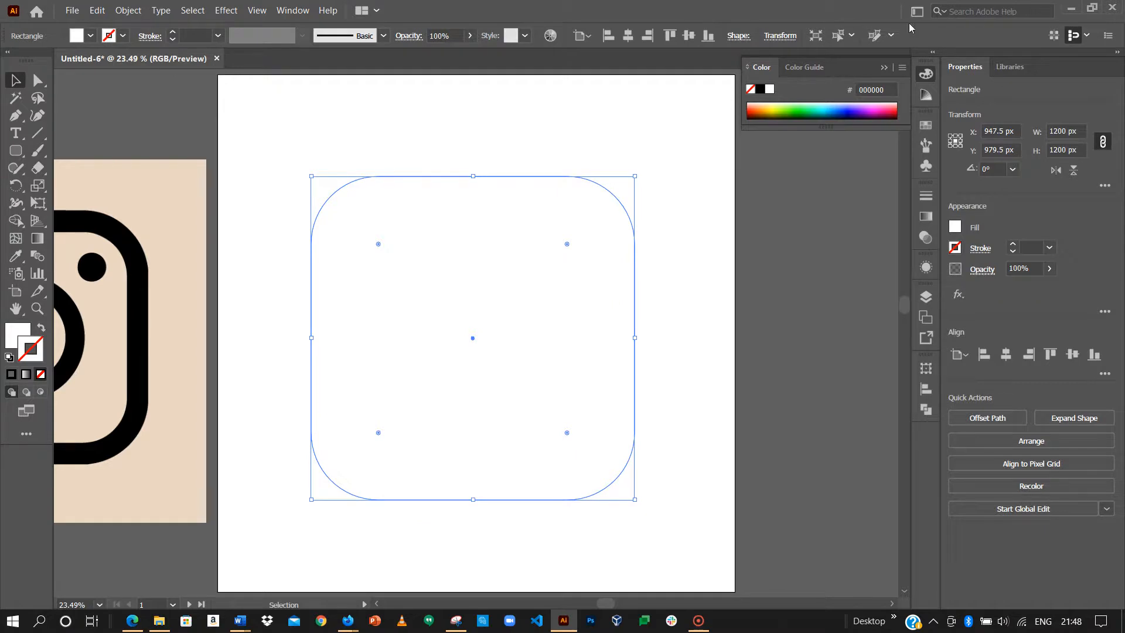
left_click(92, 36)
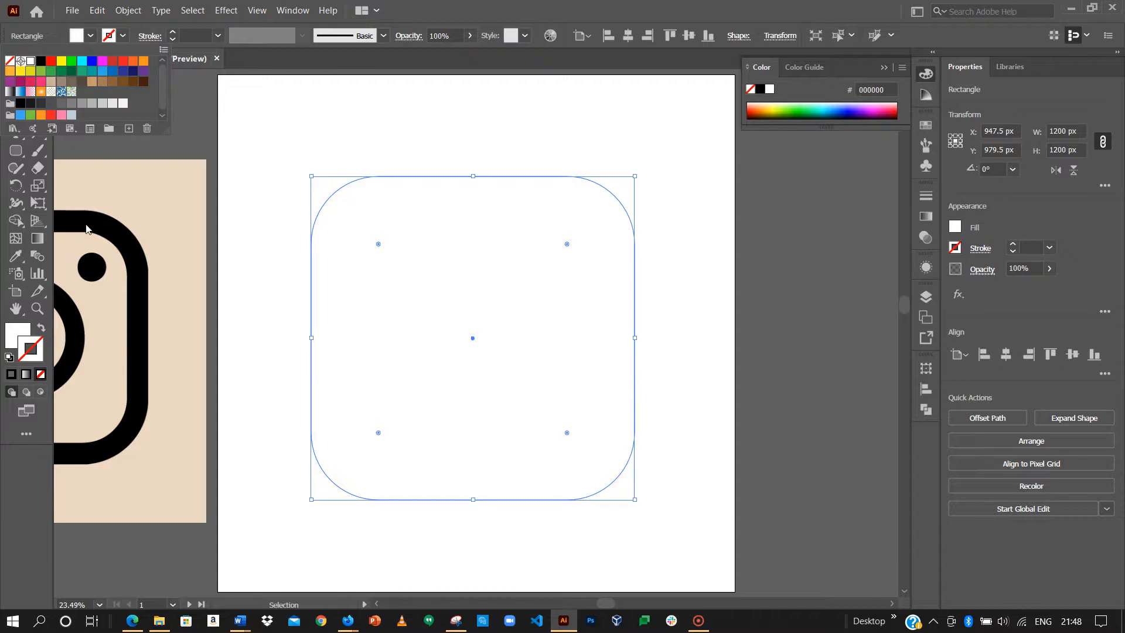
left_click(40, 60)
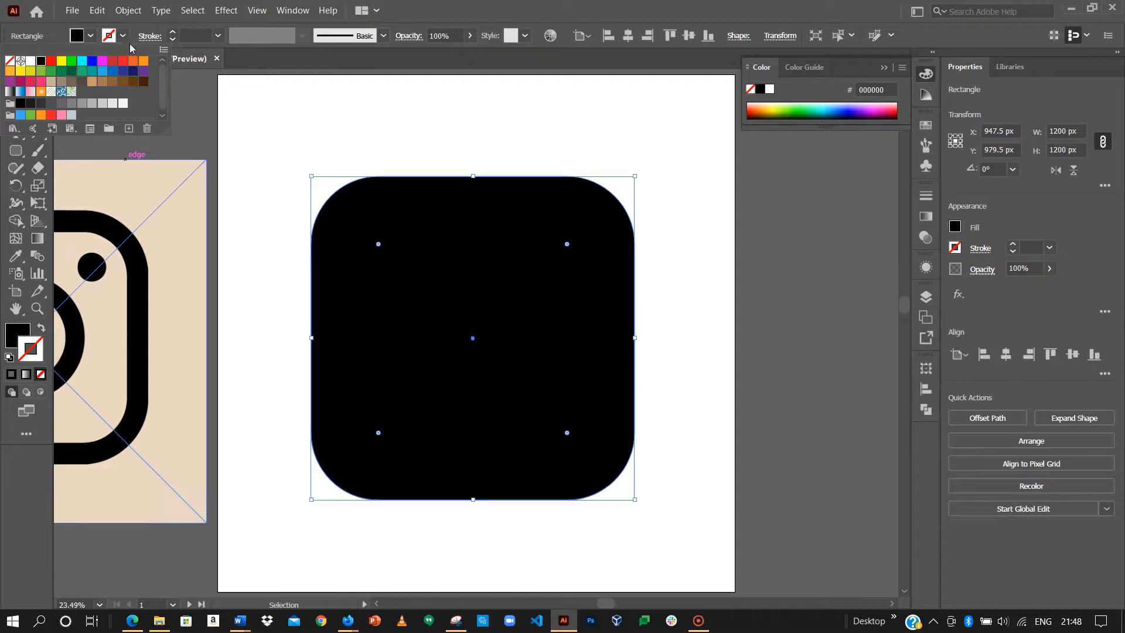
left_click(121, 34)
left_click(123, 35)
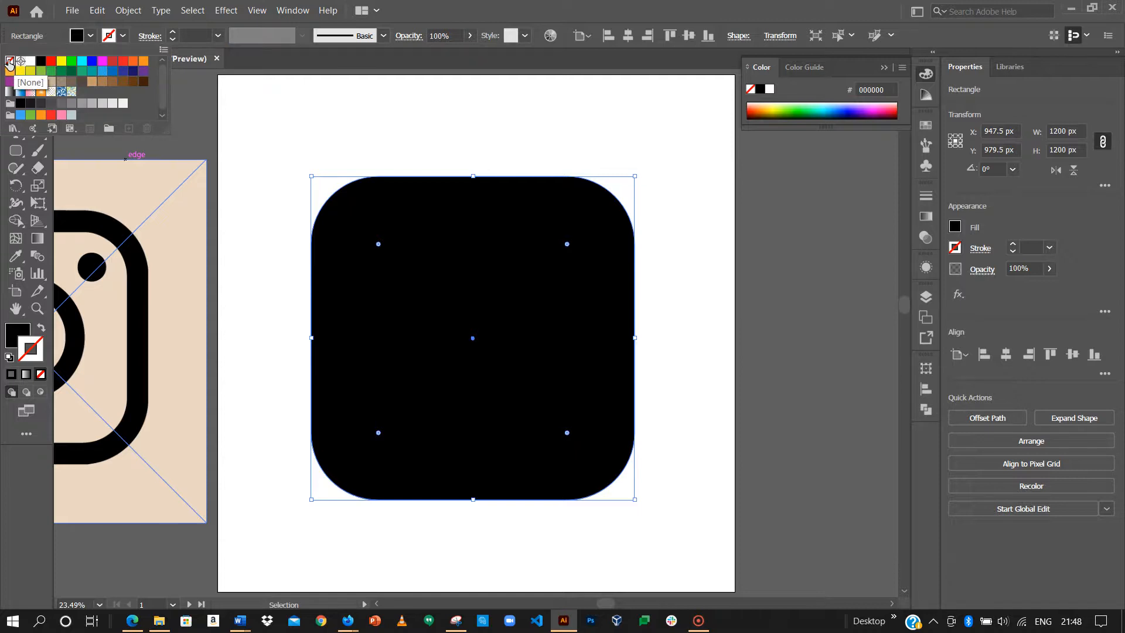
left_click(343, 99)
left_click(461, 212)
left_click_drag(397, 264, 507, 255)
left_click(626, 231)
left_click_drag(584, 226, 572, 228)
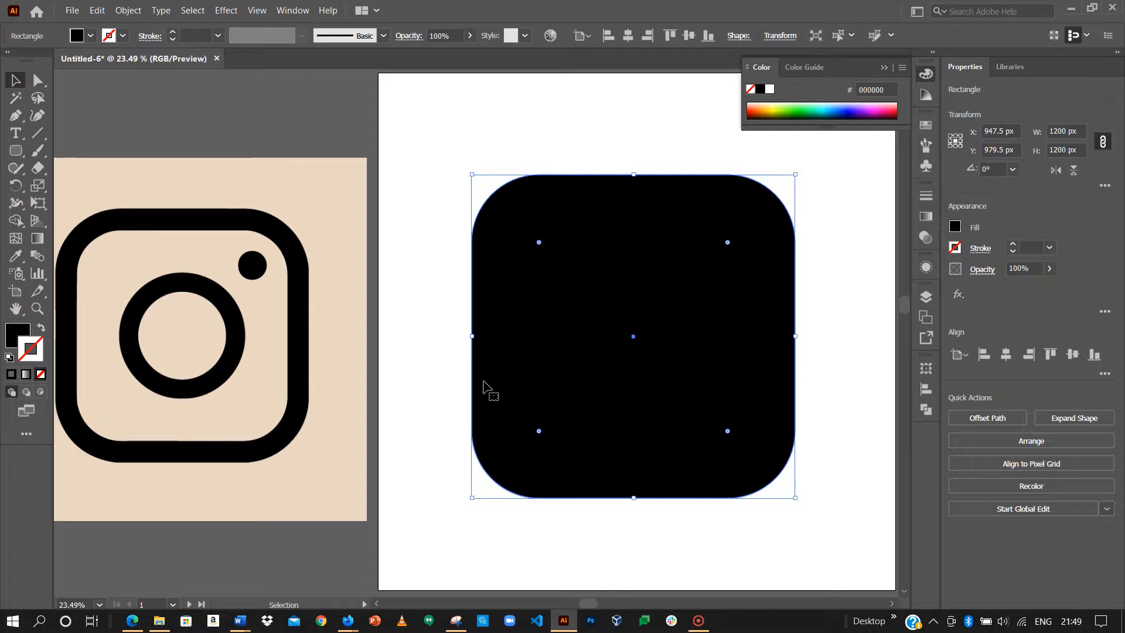
mouse_move(662, 339)
left_mouse_down()
mouse_move(589, 332)
mouse_move(568, 349)
left_mouse_up()
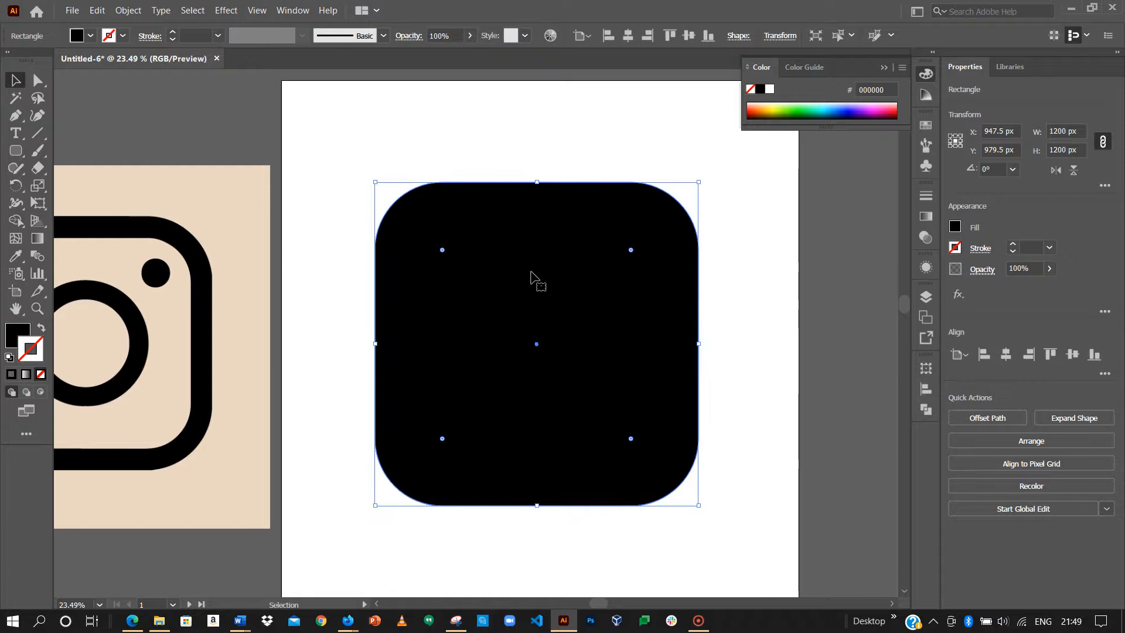
Try duplicating the black rounded rectangle to the right of the original, and undo the copy
left_click(511, 264)
key("a")
key("v")
key("a")
key("v")
key("a")
key("v")
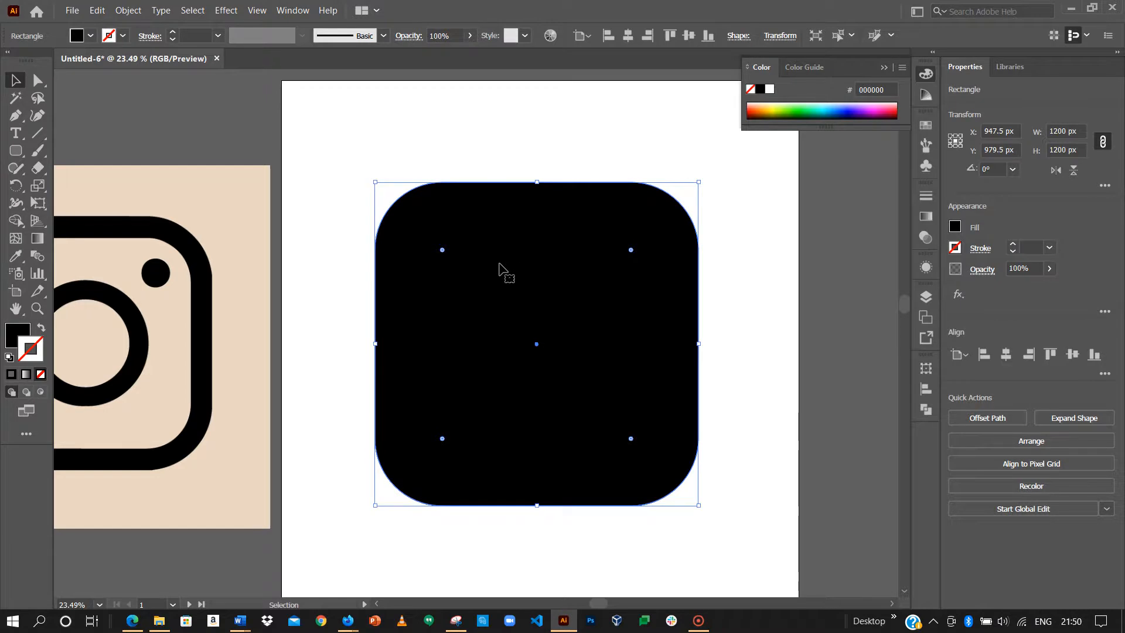
left_click_drag(492, 247, 773, 221)
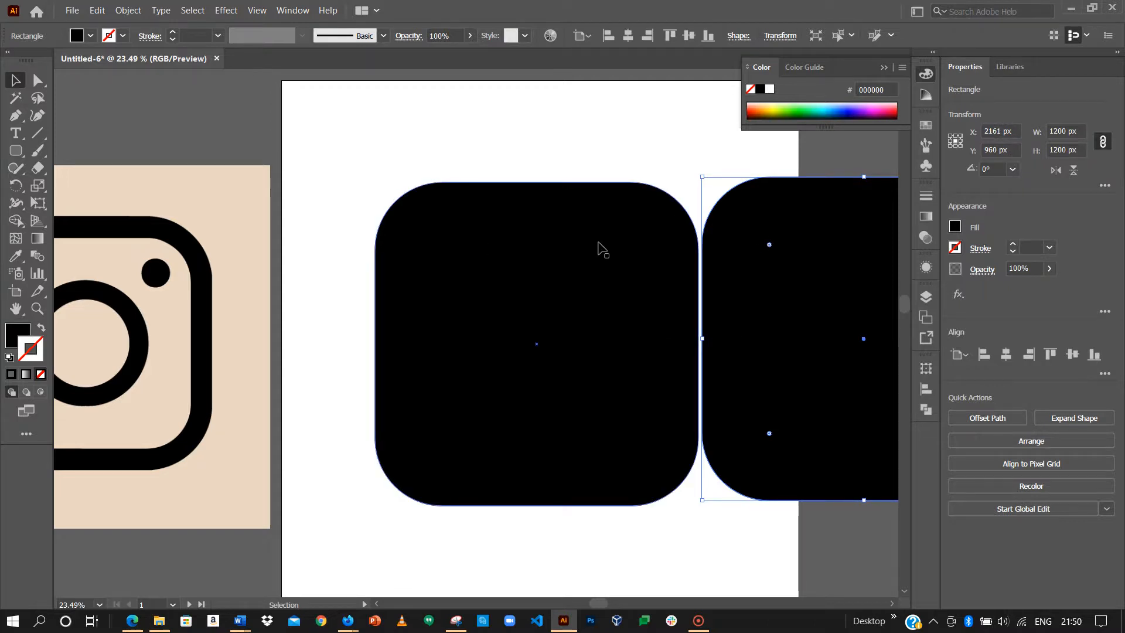
key("ctrl+z")
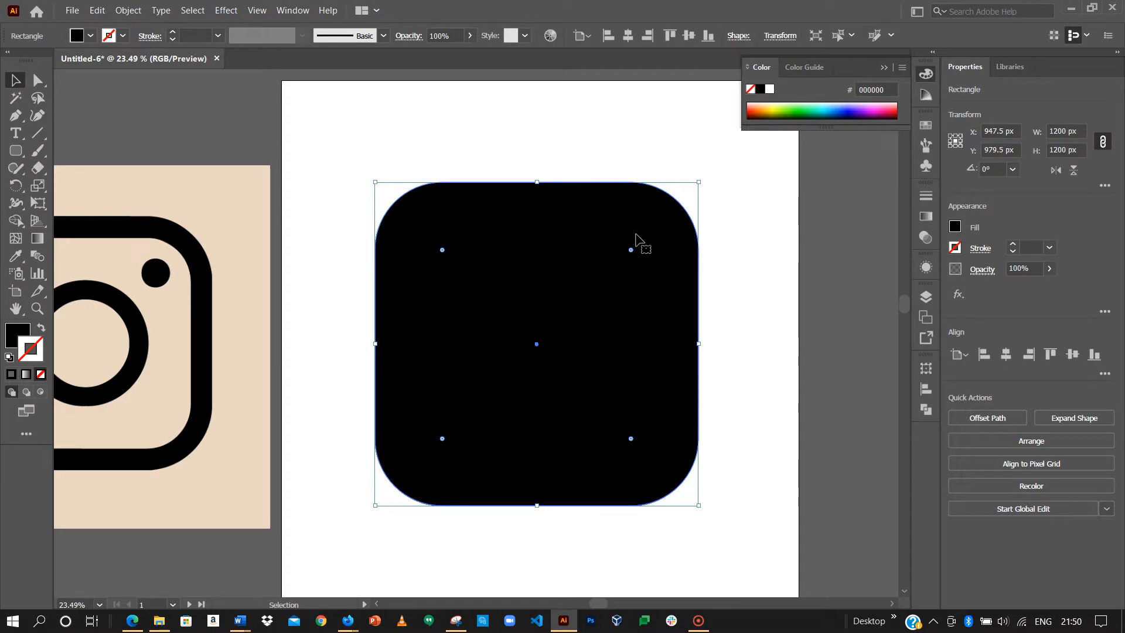
Make a concentric copy of the black rounded rectangle, scaled down proportionally to about 1027 px square
key("shift")
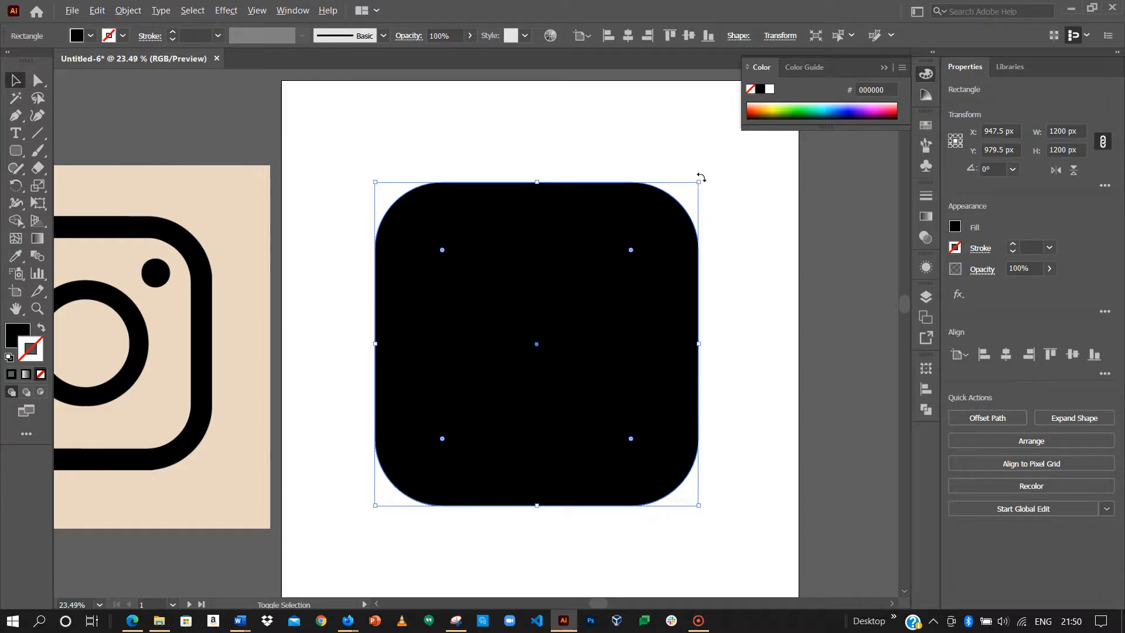
left_click_drag(699, 182, 675, 199)
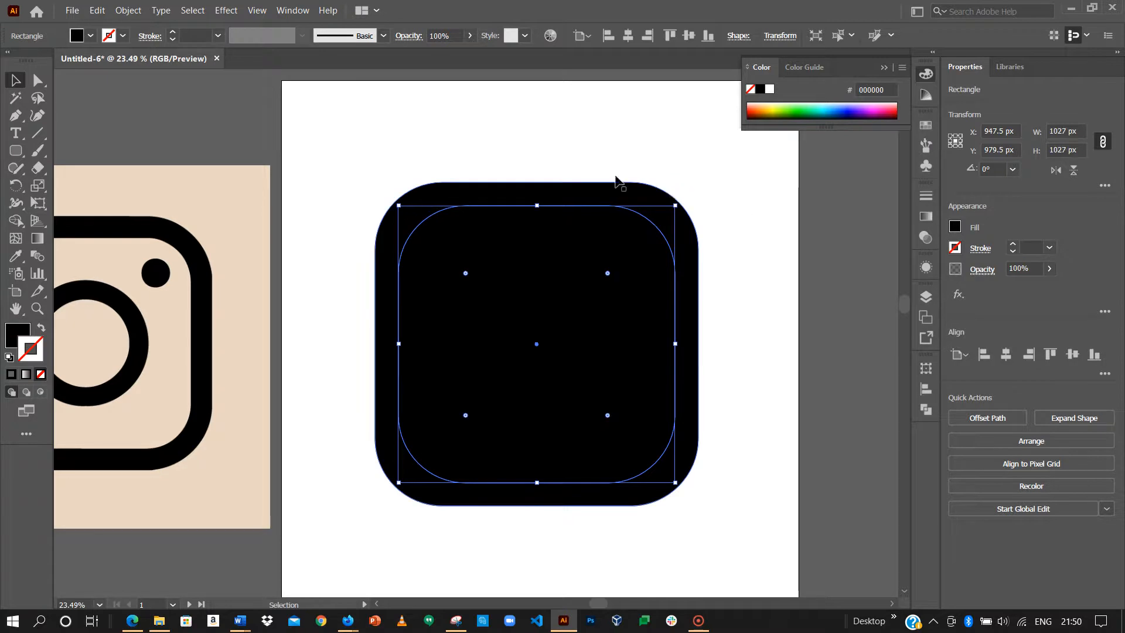
left_click(567, 130)
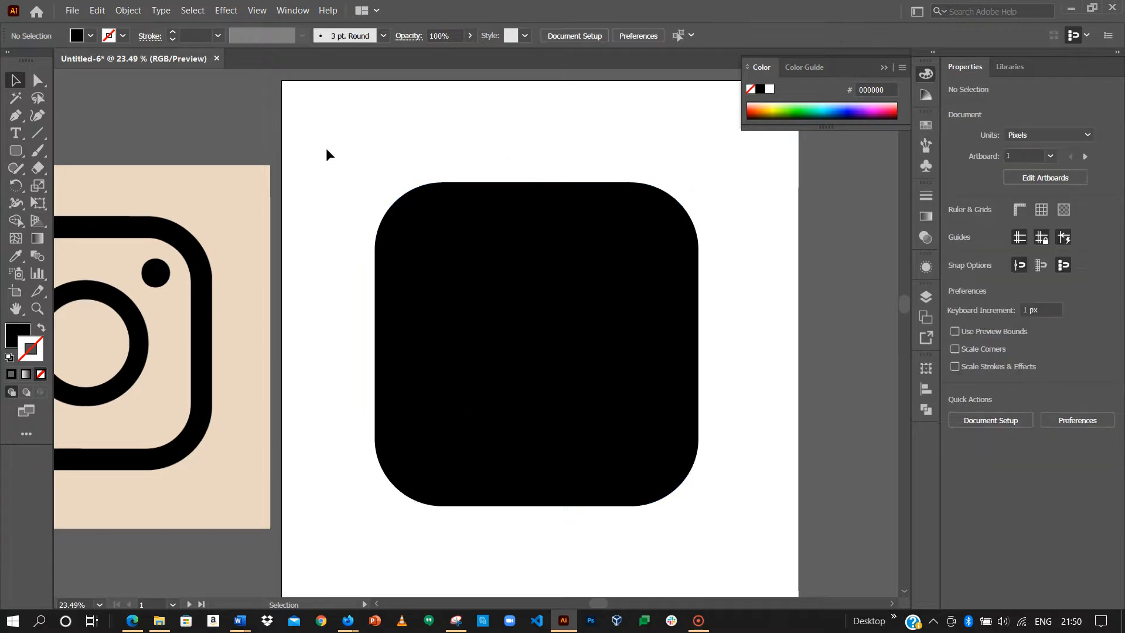
Subtract the inner rounded rectangle from the outer one with Minus Front to leave a hollow frame
left_click(326, 110)
left_click_drag(306, 95, 764, 539)
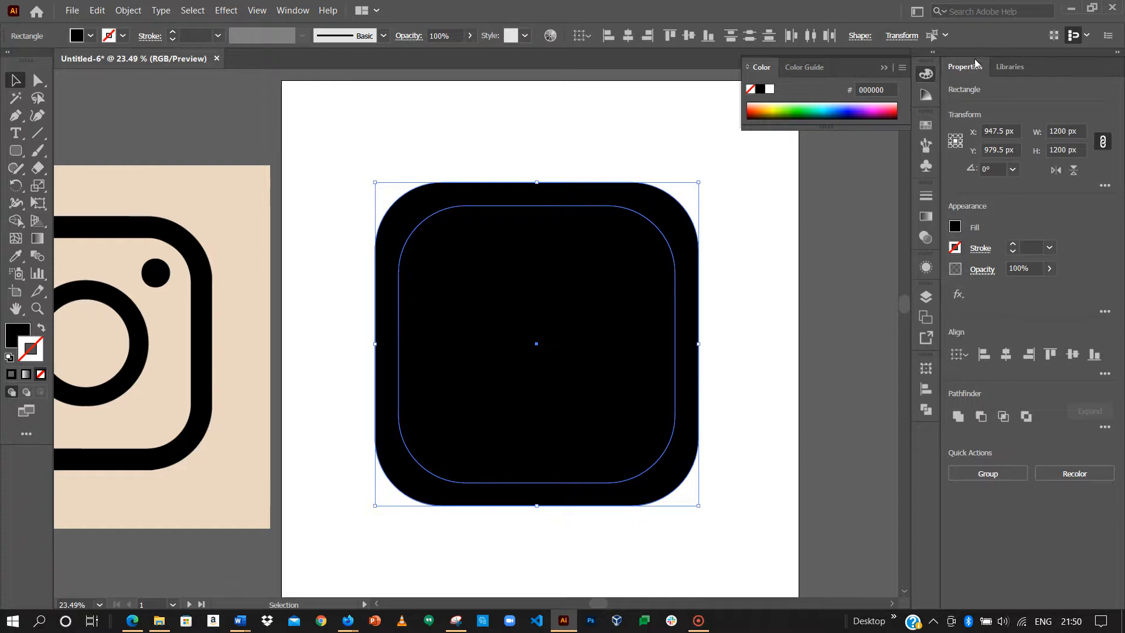
left_click(981, 416)
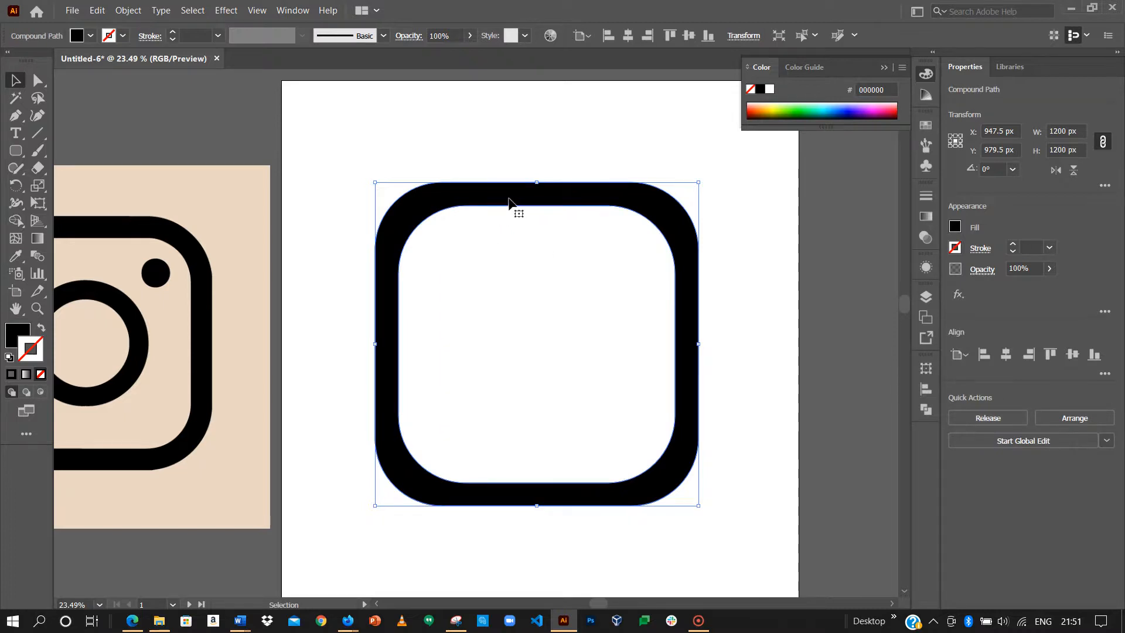
left_click(462, 297)
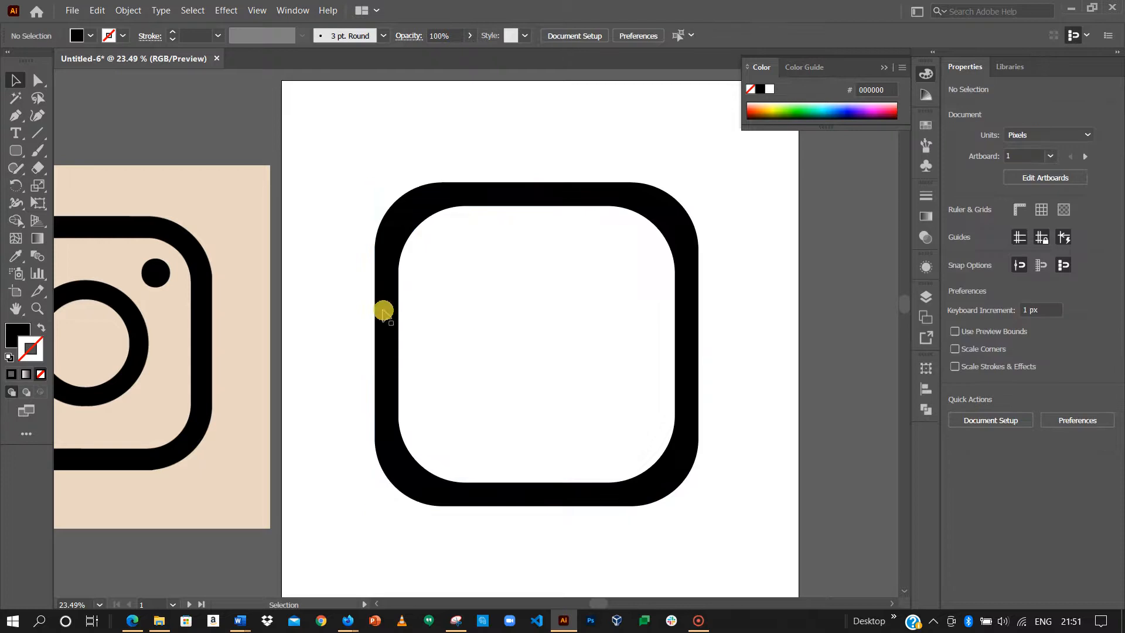
Try drawing a freehand ellipse of about 602 x 550 px inside the frame, and undo it
left_click_drag(316, 314, 400, 313)
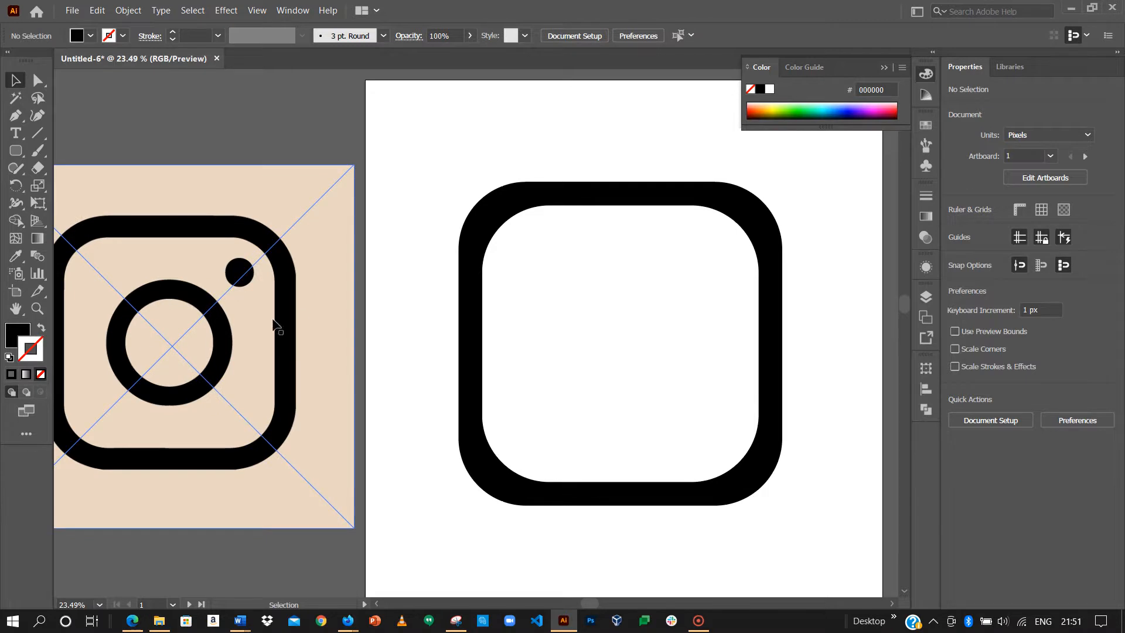
left_click(15, 151)
left_click_drag(16, 152, 76, 185)
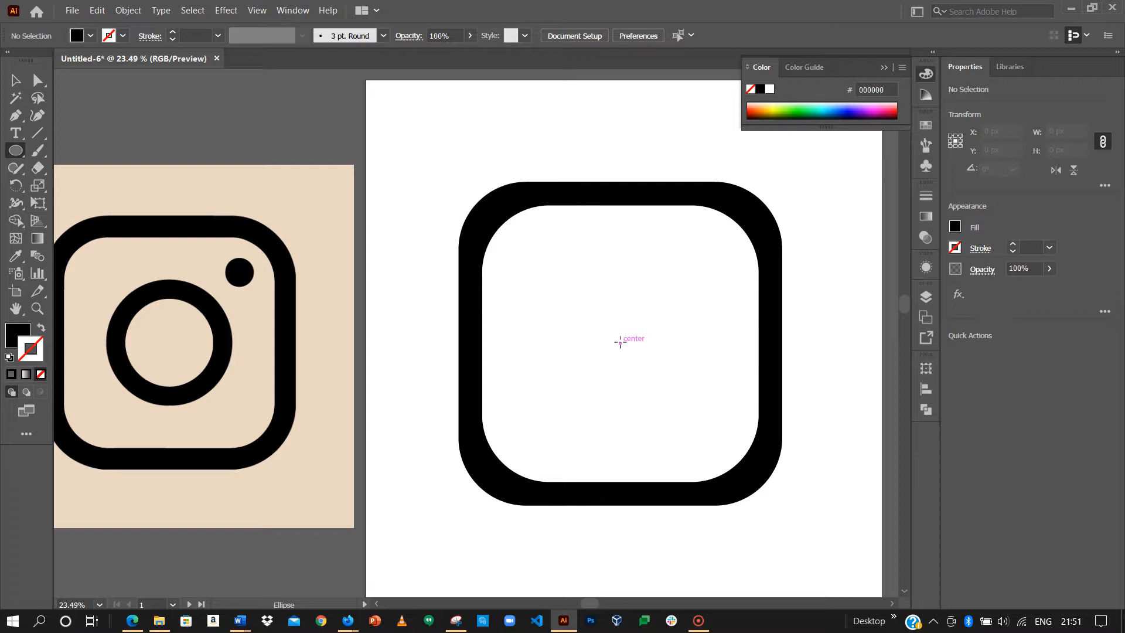
left_click_drag(564, 273, 727, 420)
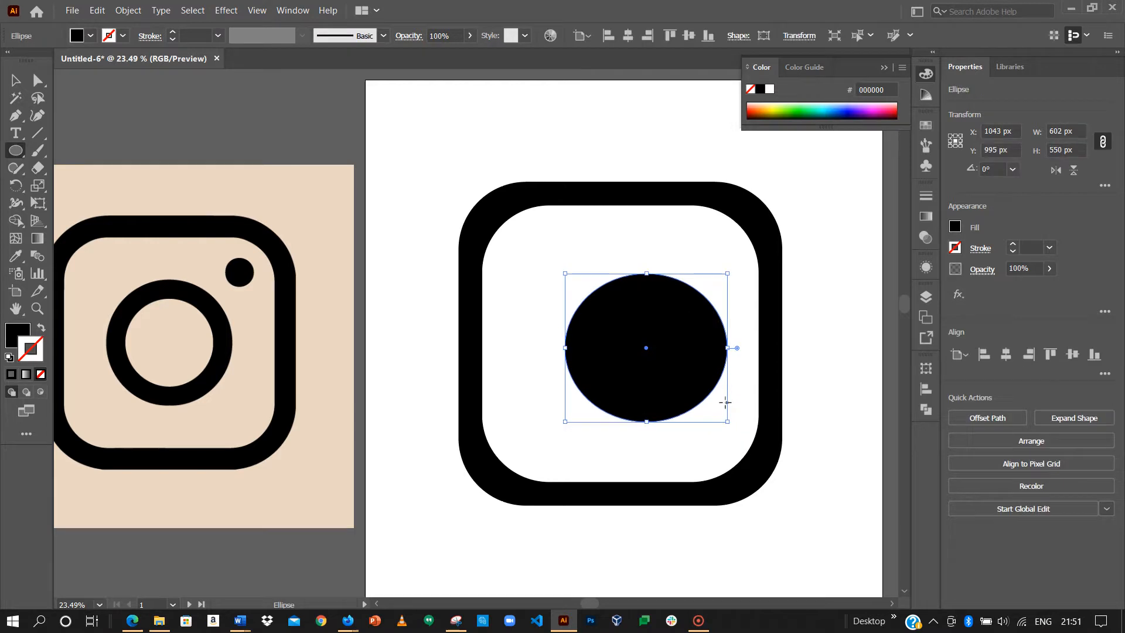
key("ctrl+z")
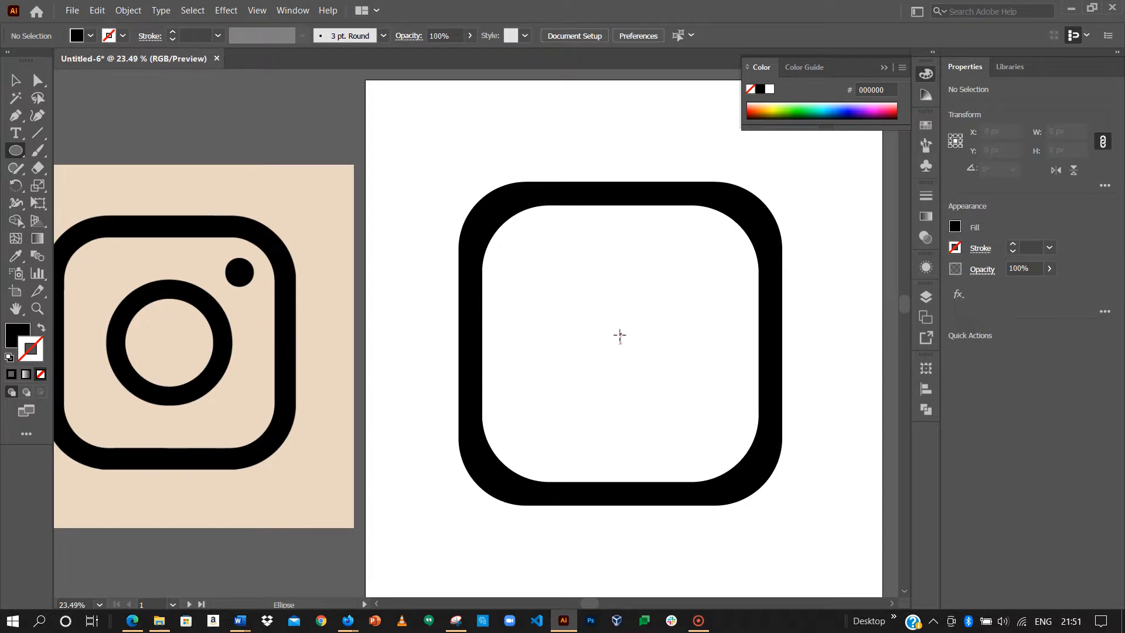
Create a 500 x 500 px black circle inside the frame, and delete the stray ellipse drawn over it
left_click(625, 327)
type("500")
left_click(536, 302)
key("BackSpace")
type("0")
left_click(511, 335)
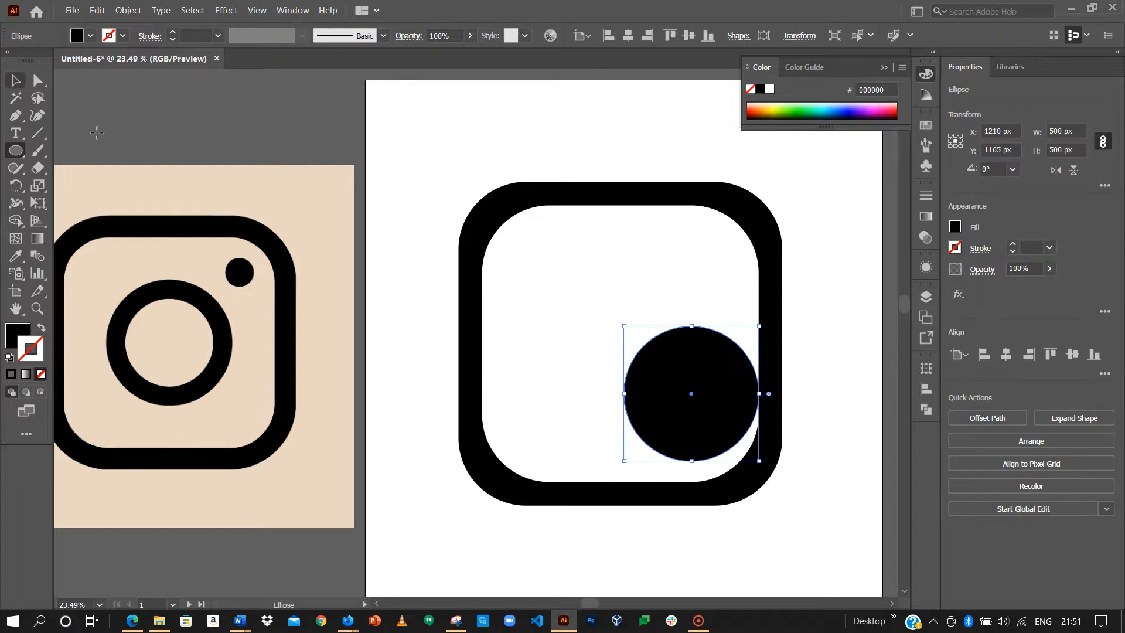
left_click_drag(664, 379, 585, 329)
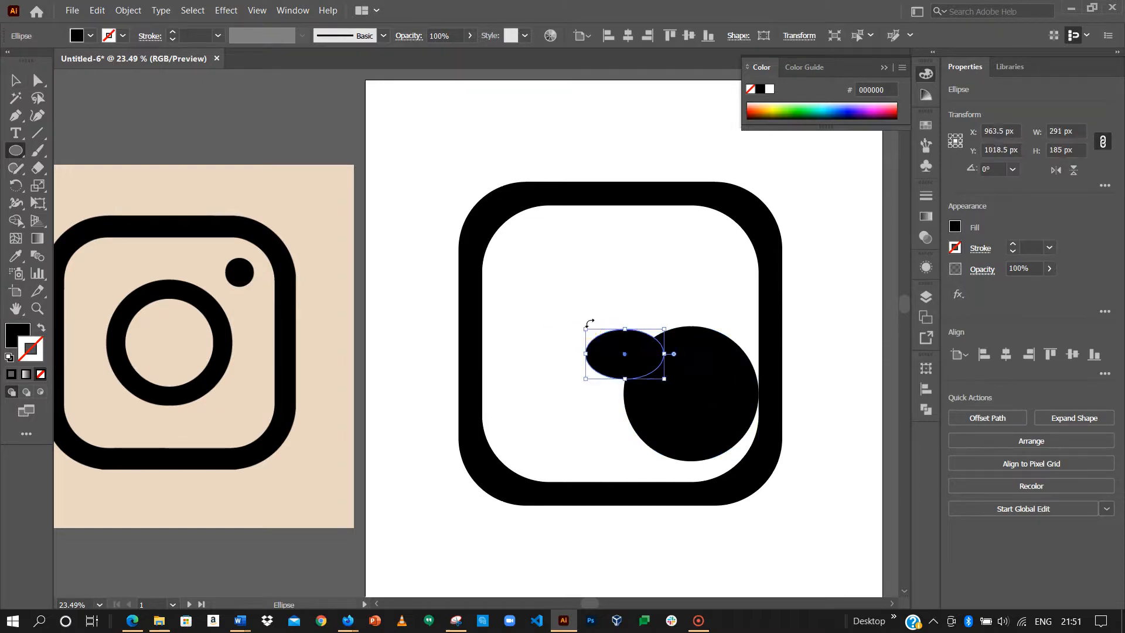
key("Delete")
Try moving the 500 px circle to the middle of the frame, and delete it
left_click(15, 80)
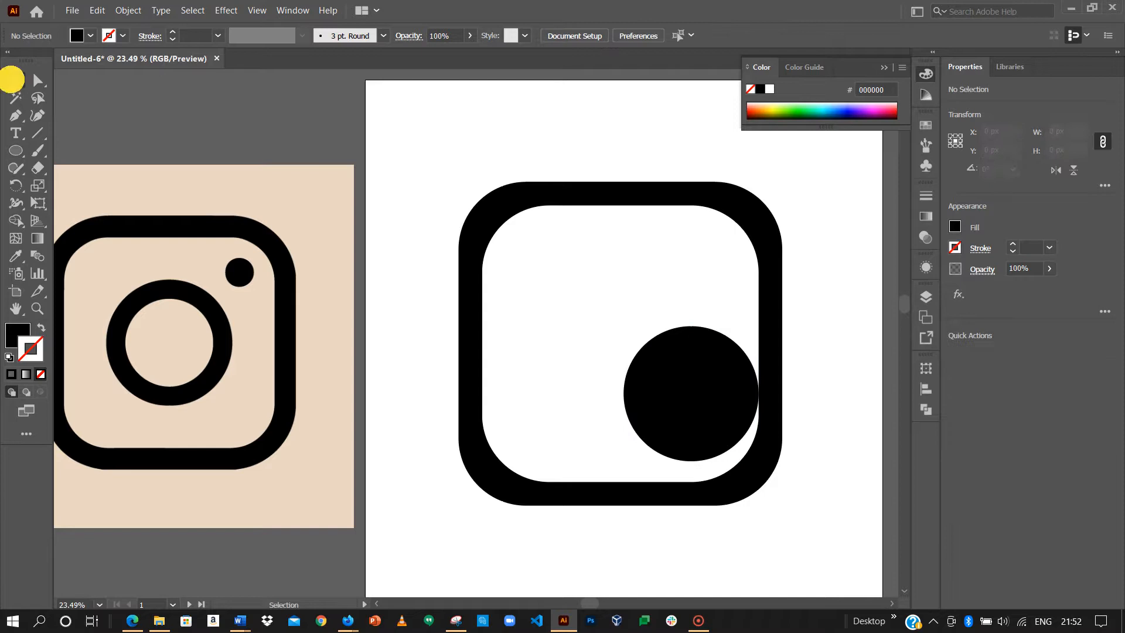
left_click_drag(656, 385, 608, 375)
left_click(735, 311)
left_click(672, 324)
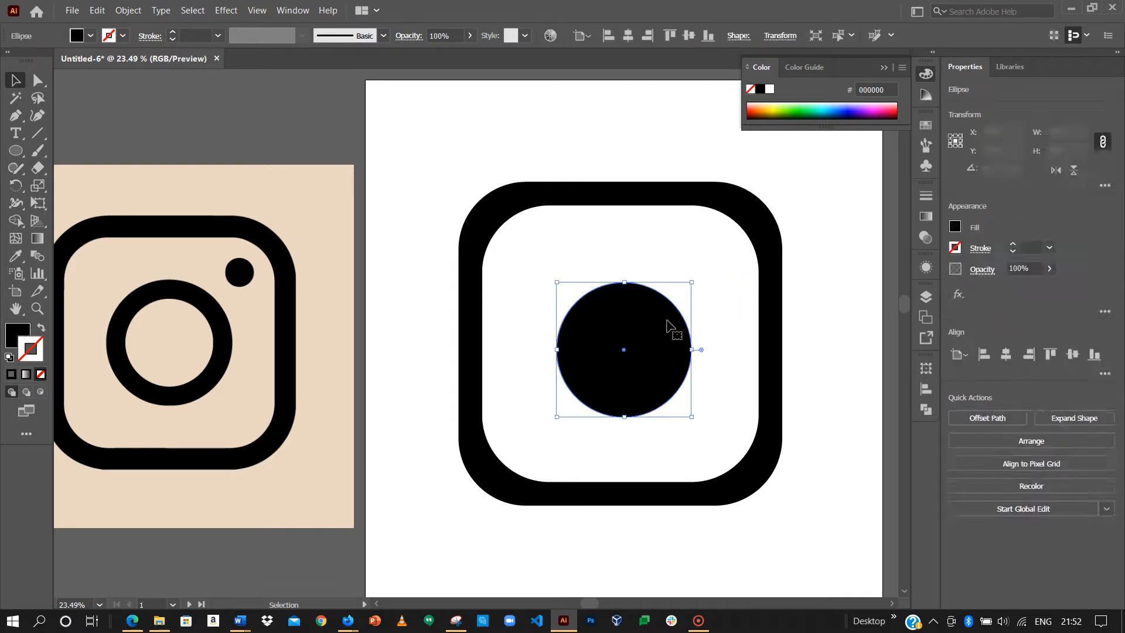
key("Delete")
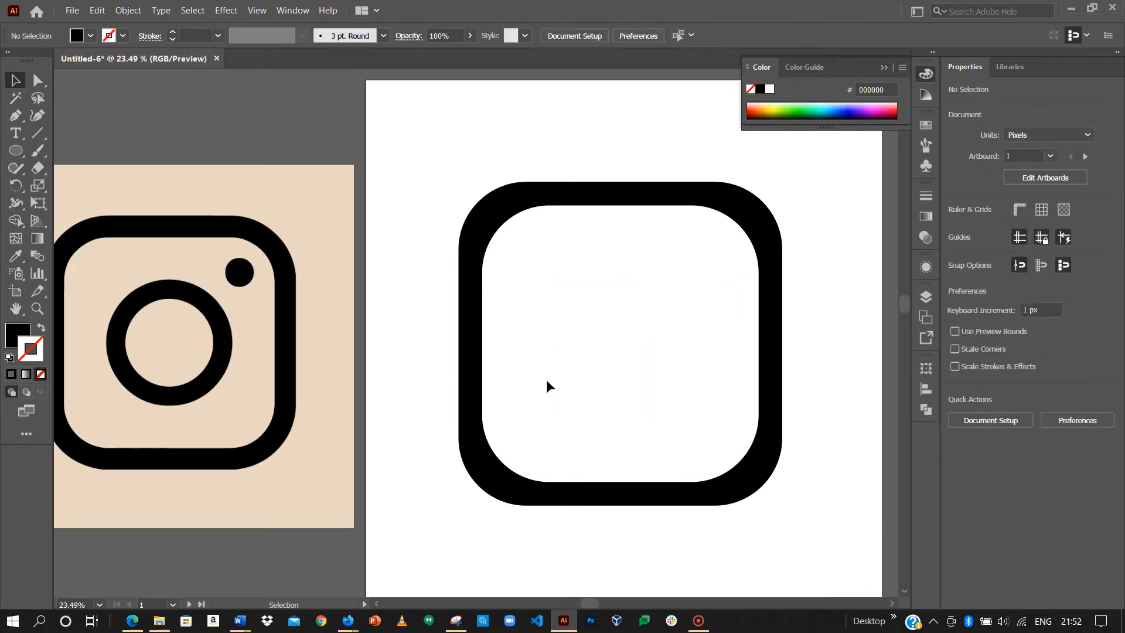
Try drawing a circle of about 562 px outward from the frame's centre, and undo it
left_click(16, 150)
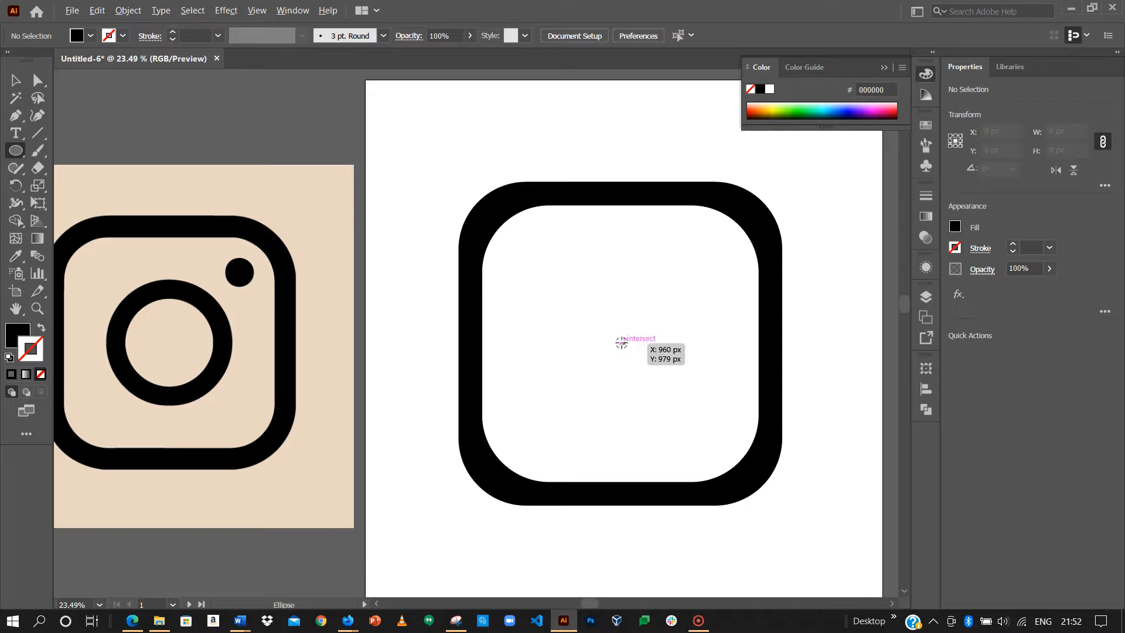
mouse_move(621, 343)
left_mouse_down()
mouse_move(695, 415)
mouse_move(695, 394)
mouse_move(712, 411)
mouse_move(667, 316)
mouse_move(708, 389)
mouse_move(695, 355)
left_mouse_up()
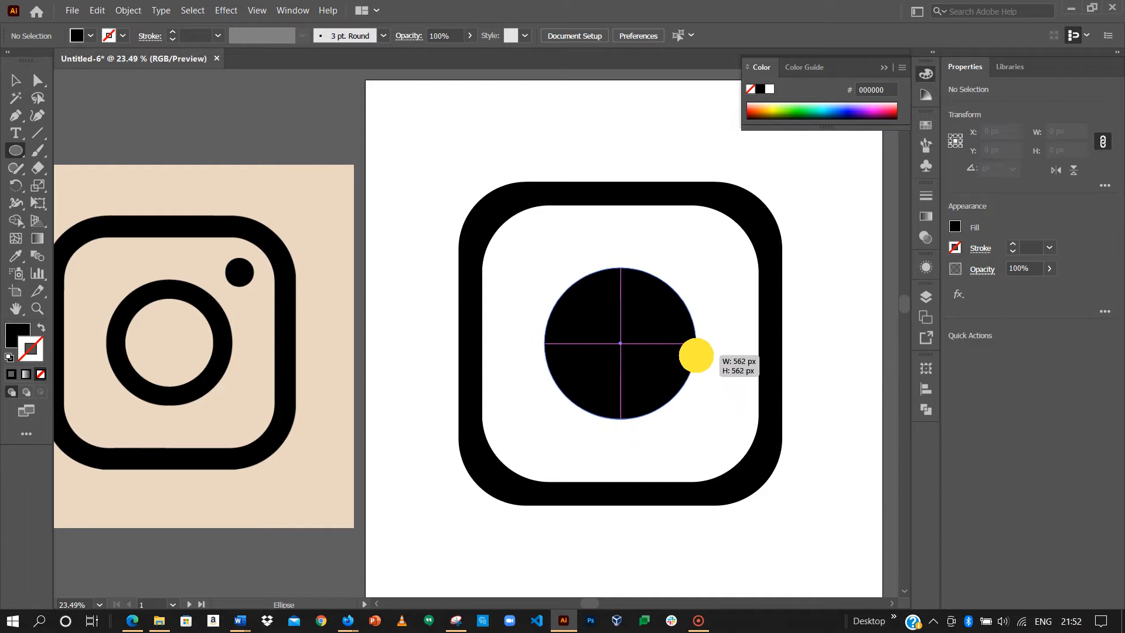
left_click_drag(696, 355, 695, 355)
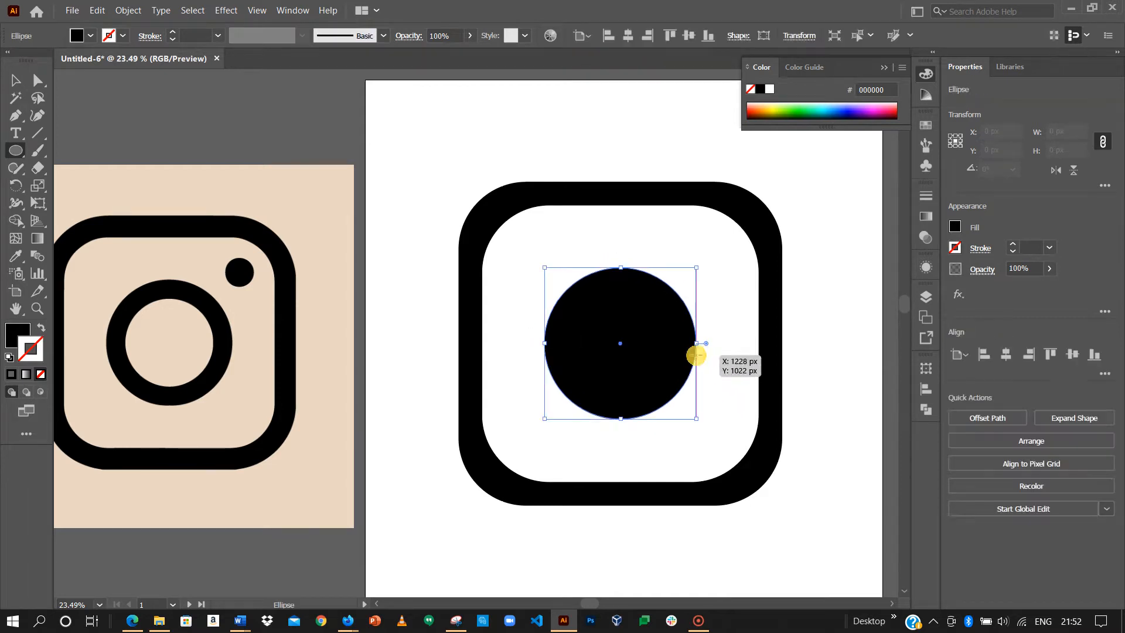
key("ctrl+z")
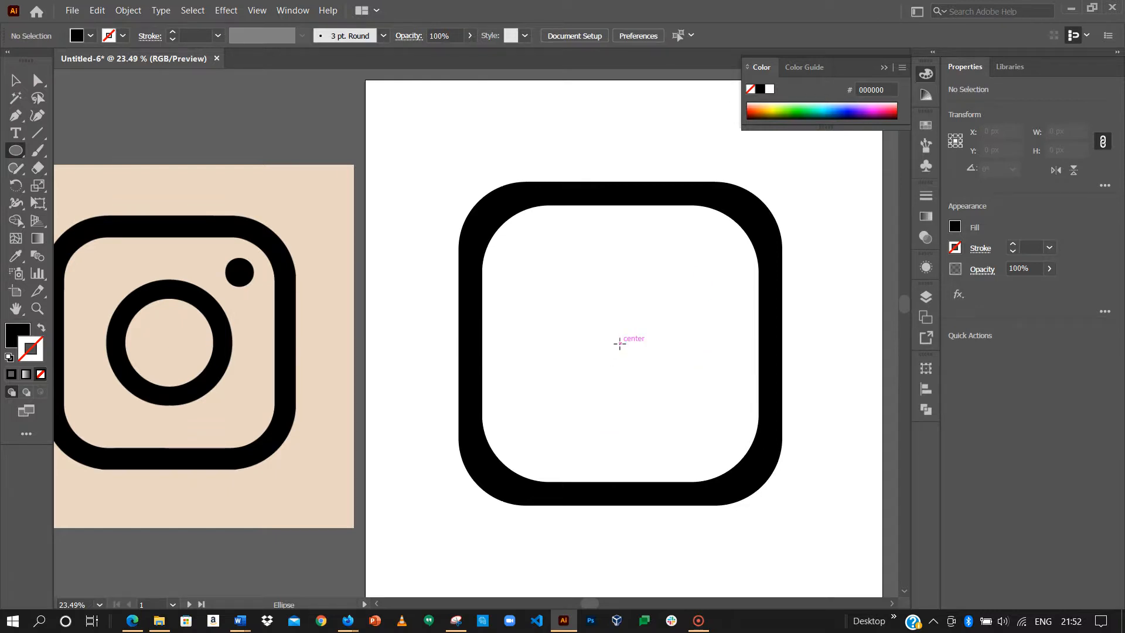
Create a 600 x 600 px black circle centred on the frame's centre point
left_click(620, 343, "alt")
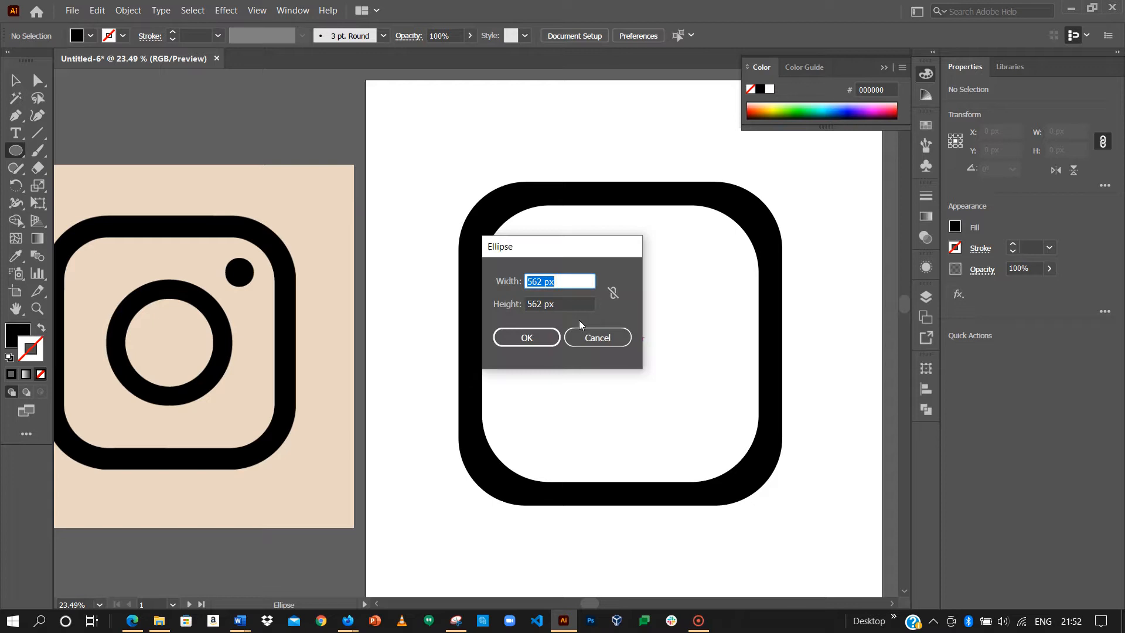
type("600")
double_click(540, 303)
type("6")
left_click(519, 335)
Paste a copy of the circle in front and scale it down concentrically to about 436 px in diameter
left_click(14, 82)
left_click_drag(735, 430, 656, 351)
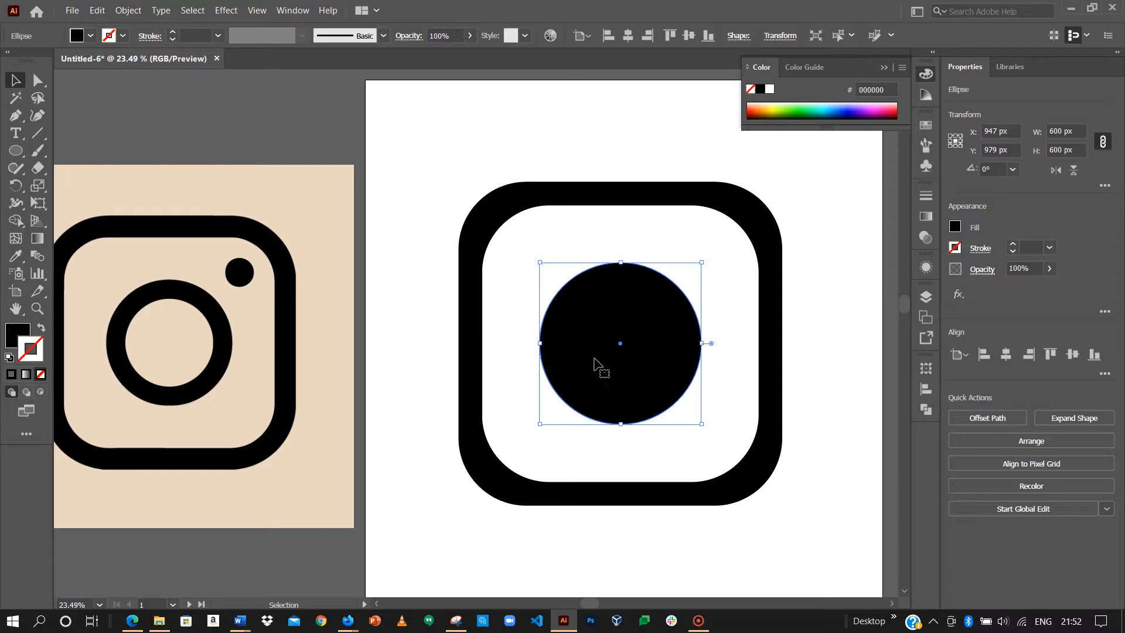
key("a")
key("v")
key("ctrl+f")
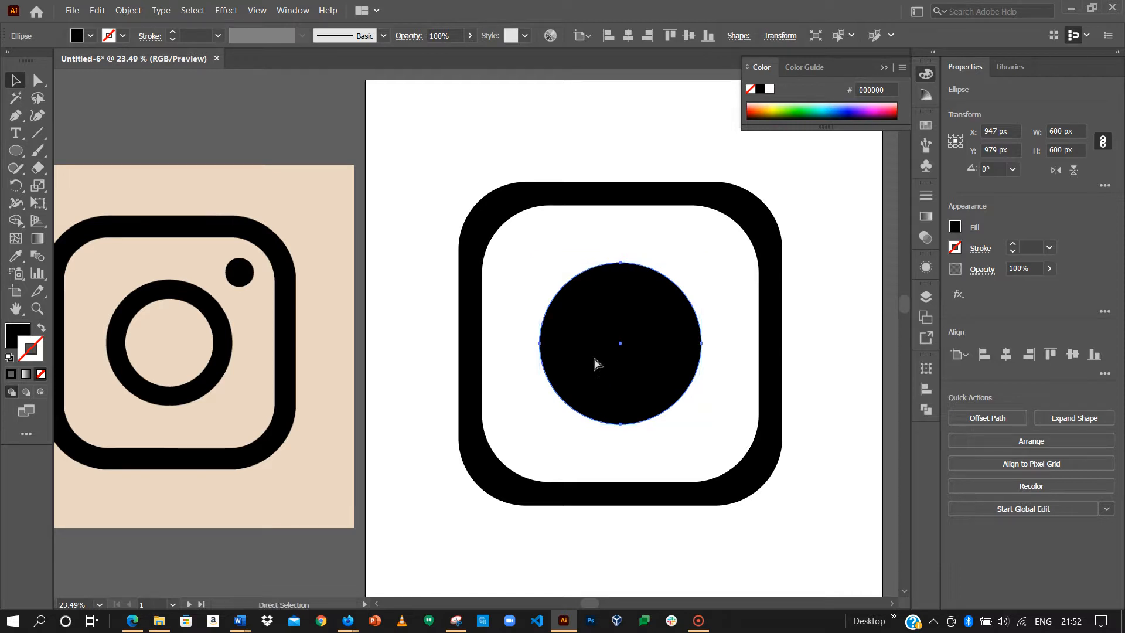
key("ctrl")
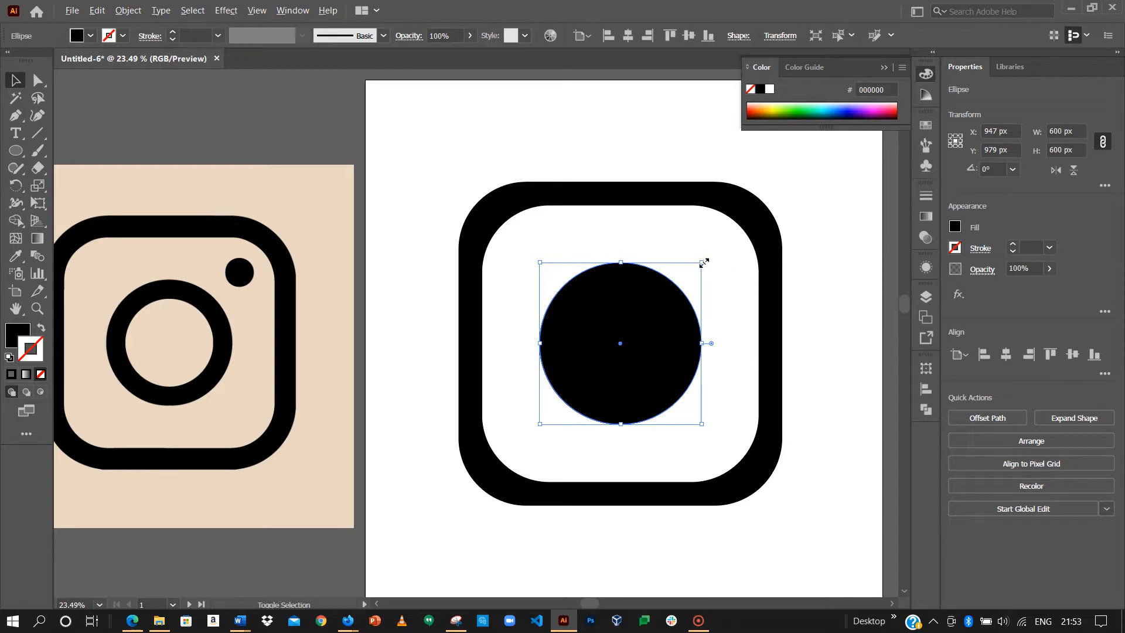
left_click_drag(703, 263, 679, 272)
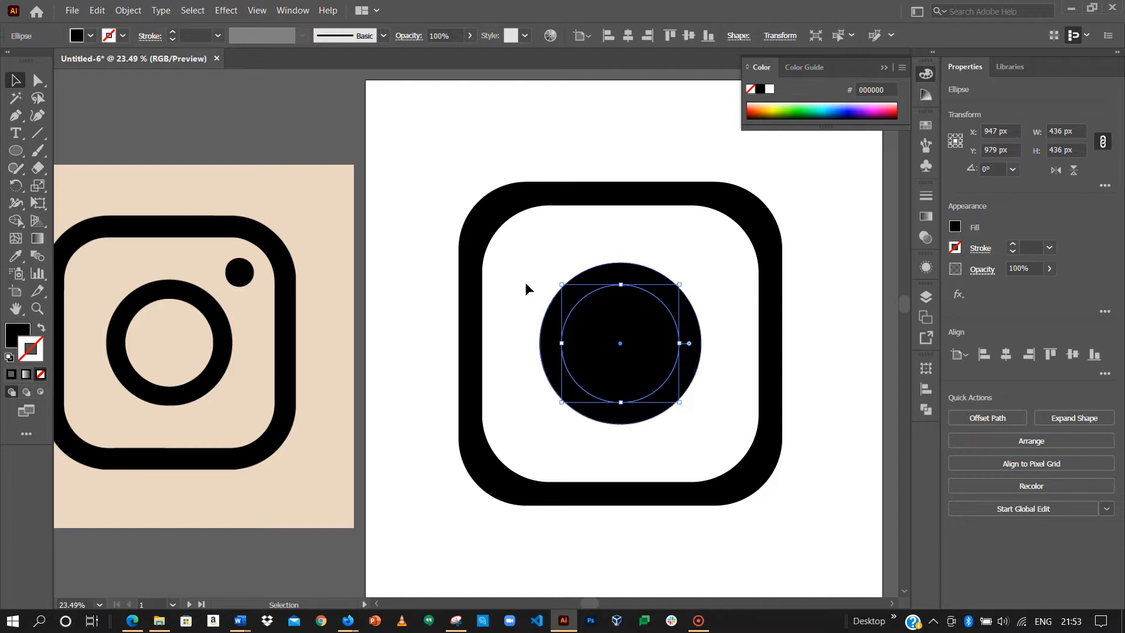
Subtract the smaller circle from the larger one with Minus Front to form the lens ring
left_click_drag(515, 257, 717, 435)
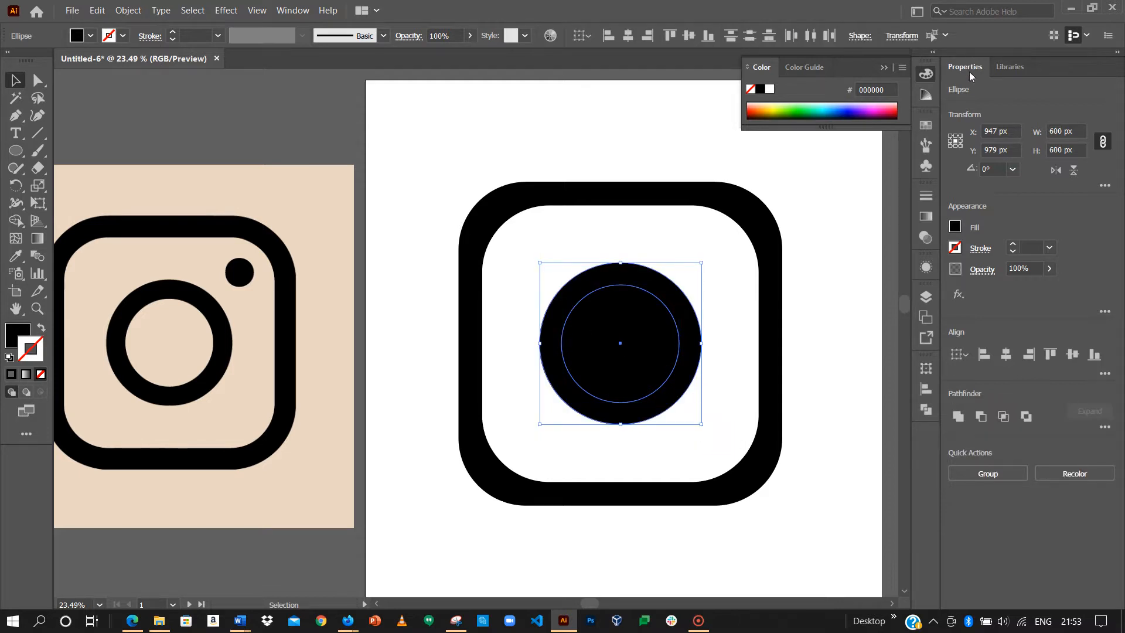
left_click(980, 416)
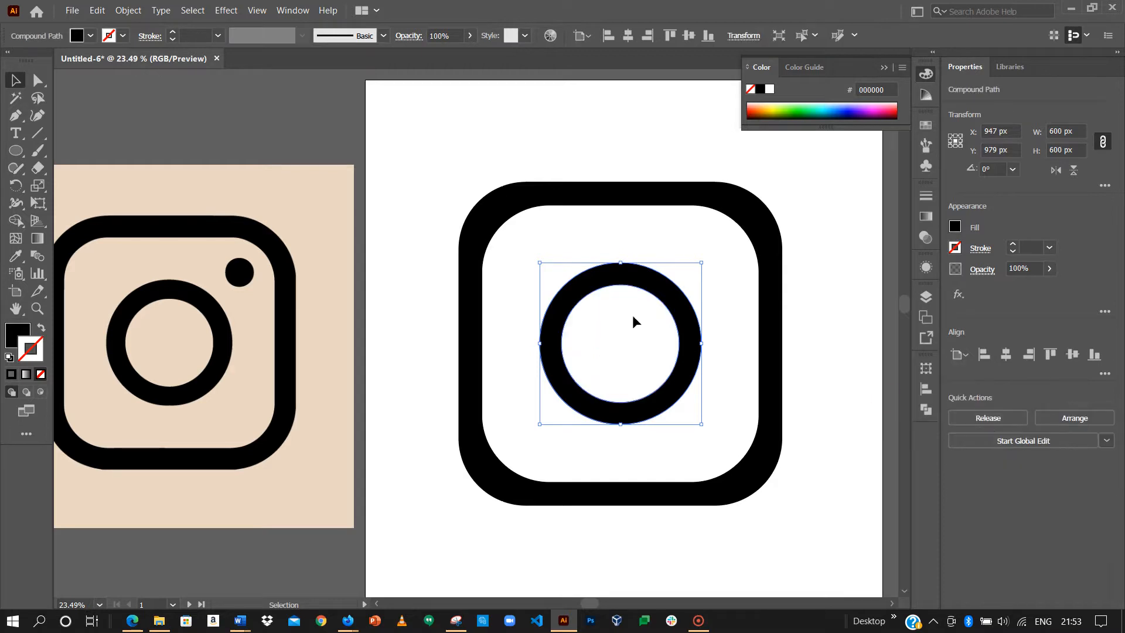
left_click(793, 189)
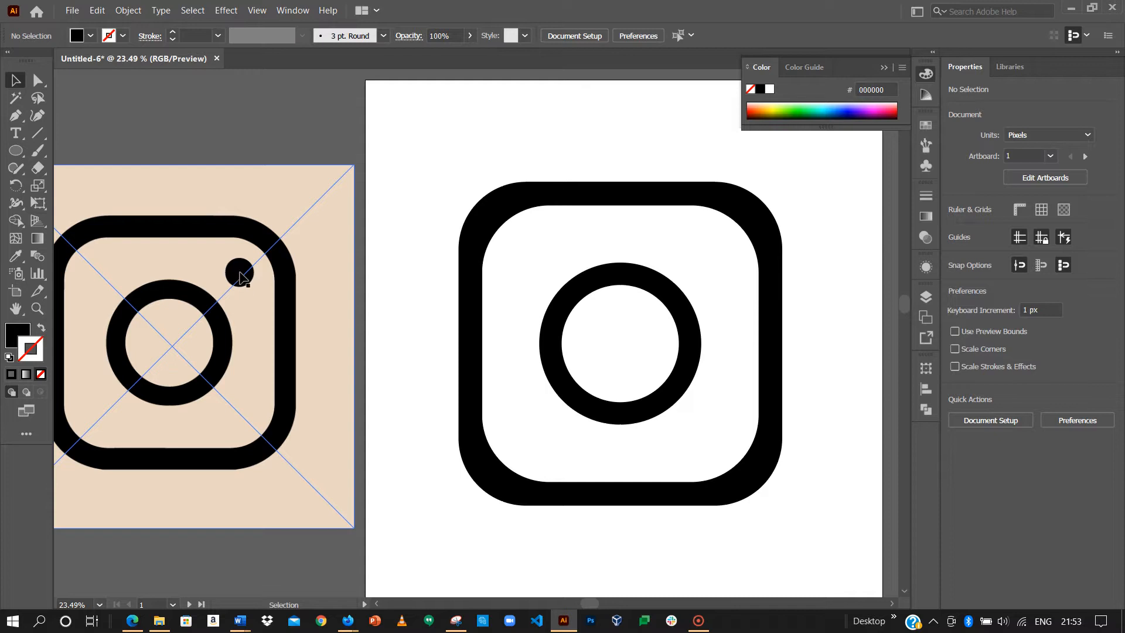
Draw the small black dot in the frame's upper-right inner corner, matching the reference logo
left_click(15, 151)
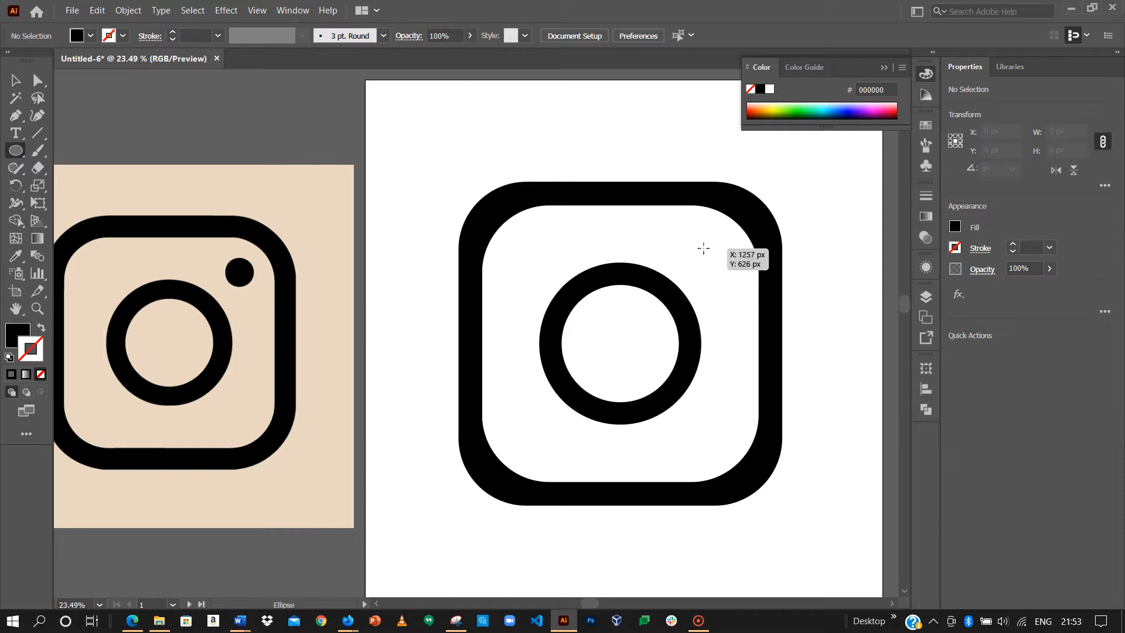
mouse_move(703, 248)
left_mouse_down()
mouse_move(729, 271)
mouse_move(726, 259)
mouse_move(712, 262)
left_mouse_up()
key("v")
left_click(632, 247)
left_click(798, 221)
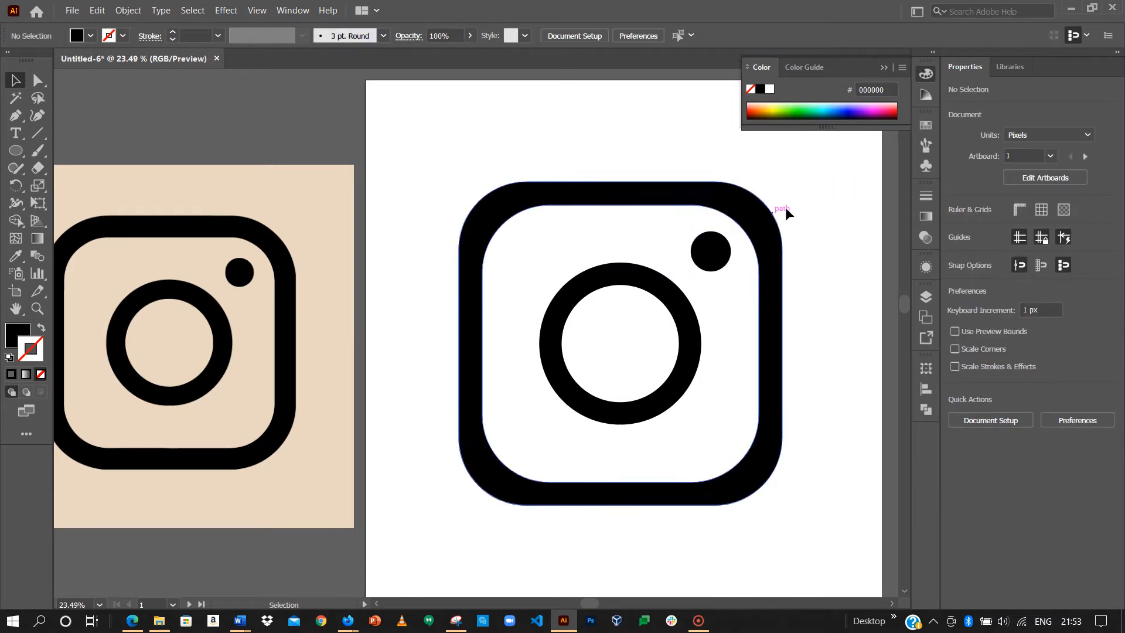
Move the reference image to the empty area beside the right edge of the second artboard
left_click_drag(790, 214, 615, 221)
key("a")
key("ctrl+minus")
key("ctrl+minus")
key("ctrl+minus")
left_click_drag(516, 297, 451, 196)
left_click_drag(218, 197, 808, 190)
left_click_drag(651, 214, 460, 216)
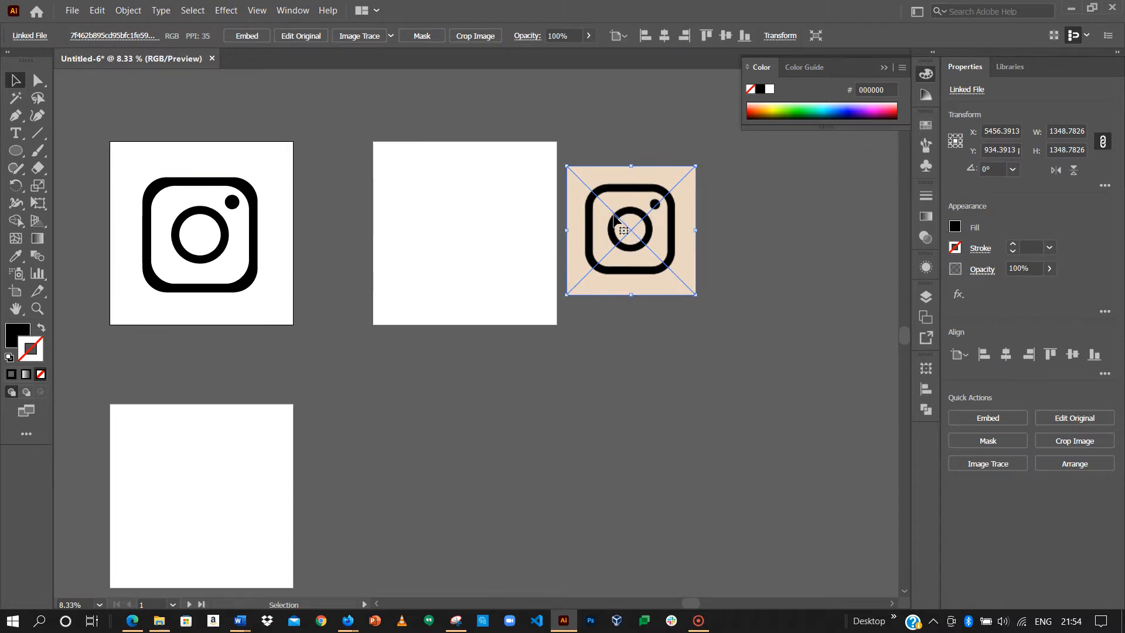
Copy the complete logo from the first artboard and paste it at the same position on the second artboard
left_click_drag(119, 161, 286, 306)
left_click(117, 160)
left_click_drag(120, 150, 277, 301)
left_click(122, 157)
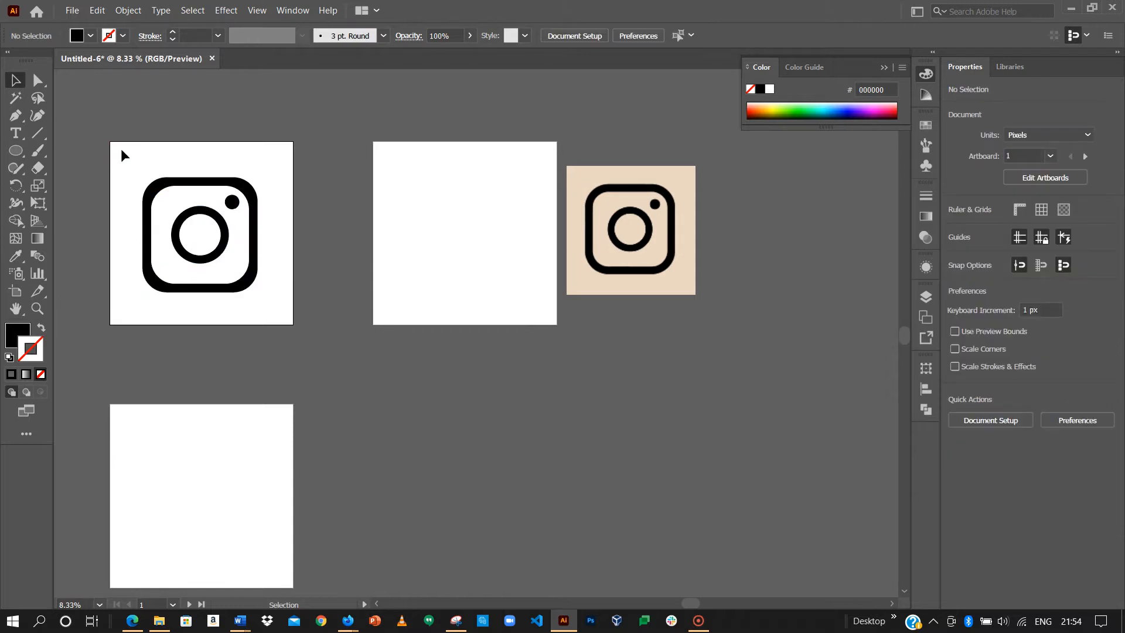
left_click_drag(116, 148, 258, 279)
key("a")
key("v")
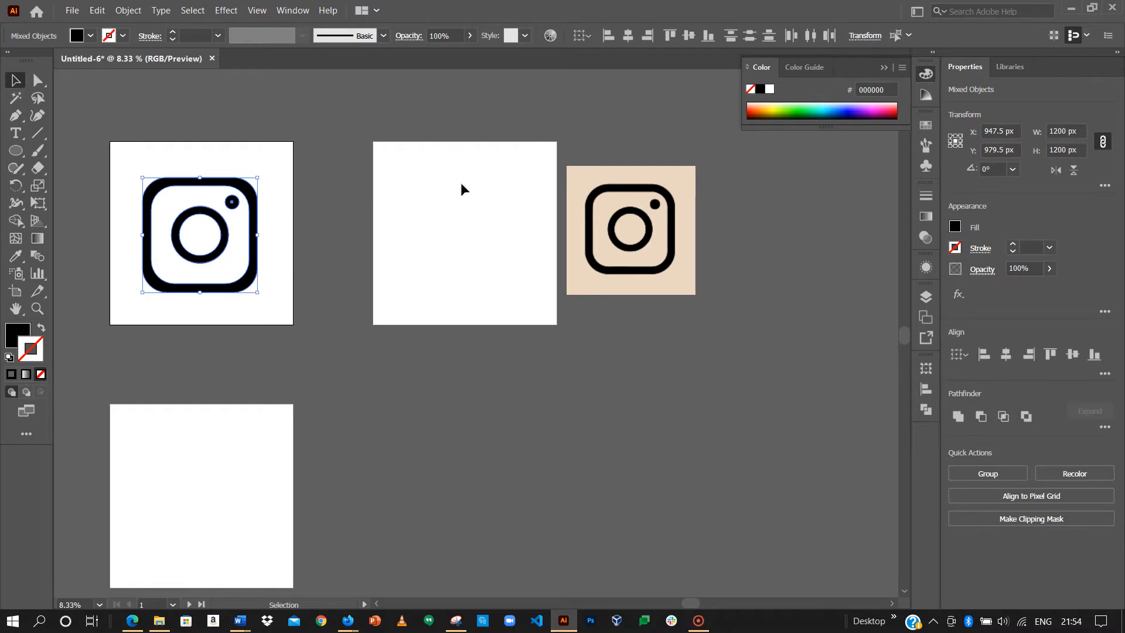
left_click(457, 199)
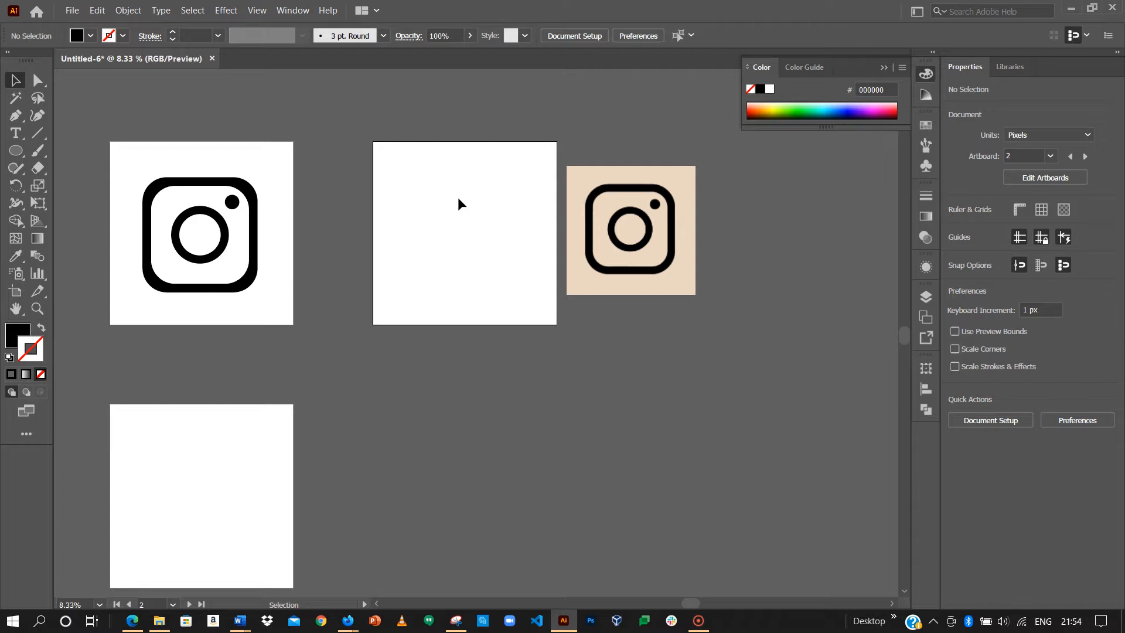
key("a")
key("ctrl+shift+v")
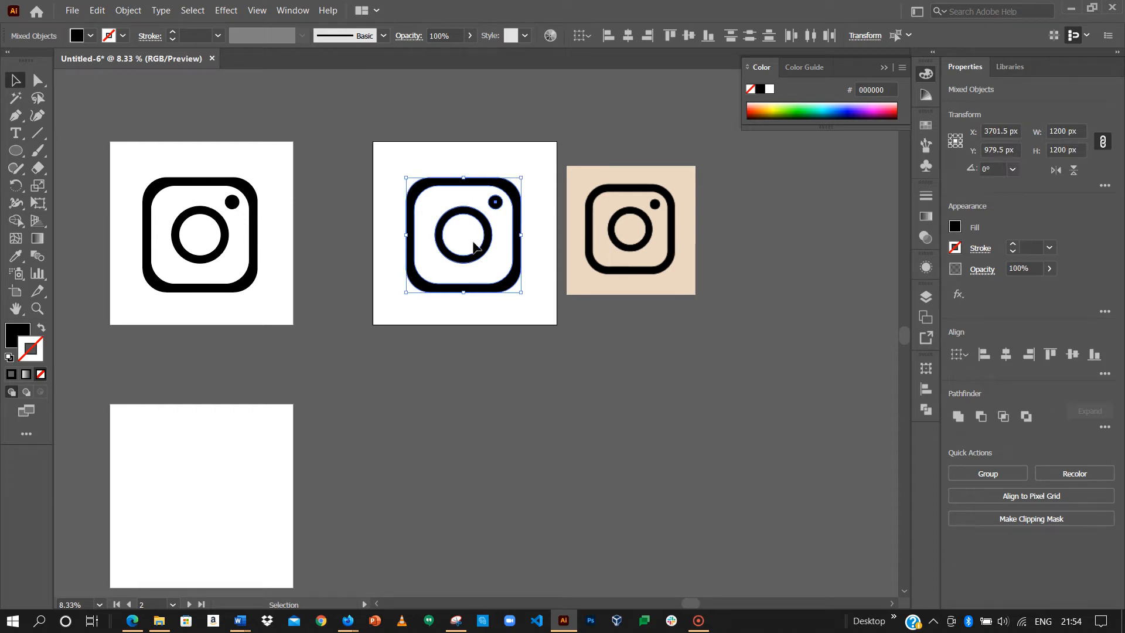
Draw a black rectangle of about 1920 x 1911 px over the second artboard and extend its top edge to the artboard's top
key("ctrl+0")
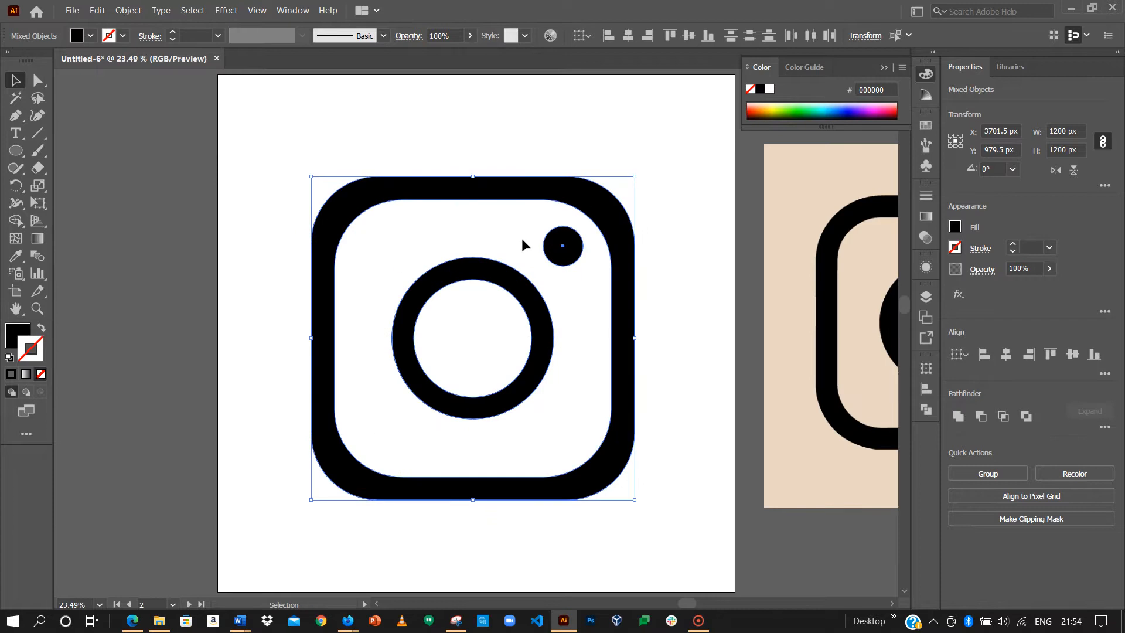
left_click(384, 147)
left_click_drag(16, 150, 88, 150)
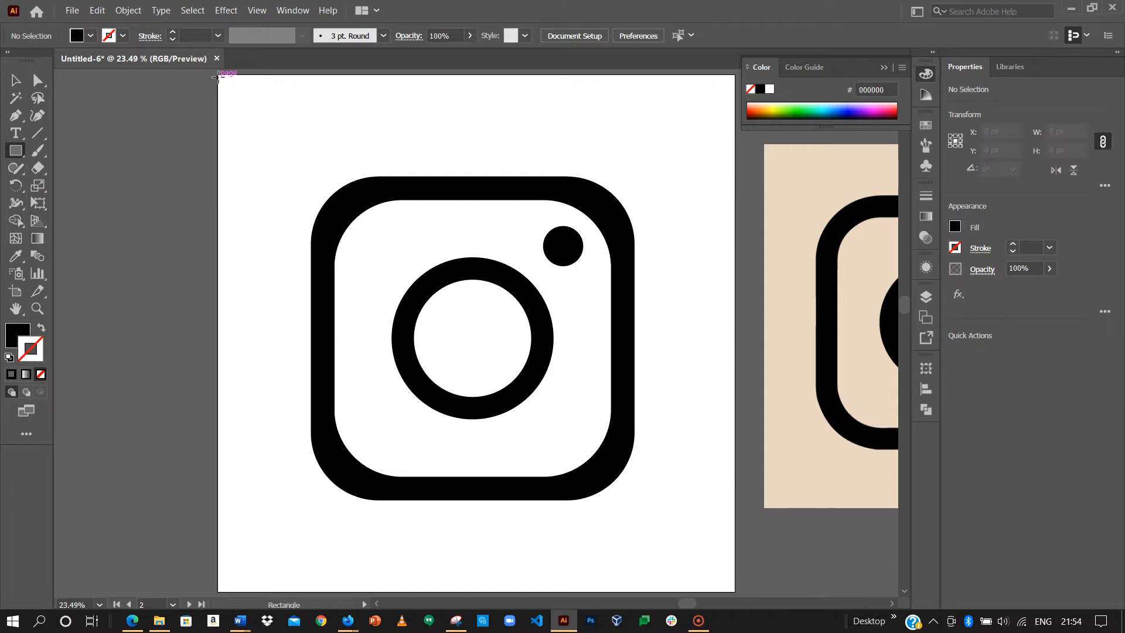
mouse_move(218, 75)
left_mouse_down()
mouse_move(751, 504)
mouse_move(735, 591)
left_mouse_up()
left_click(15, 80)
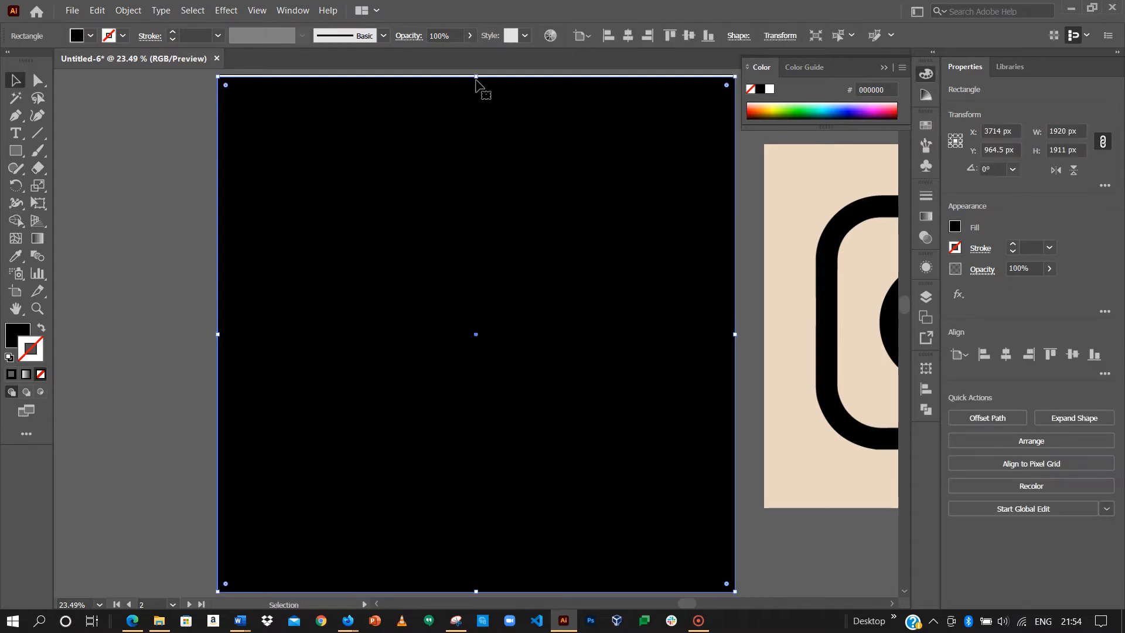
left_click_drag(478, 77, 470, 111)
left_click(126, 122)
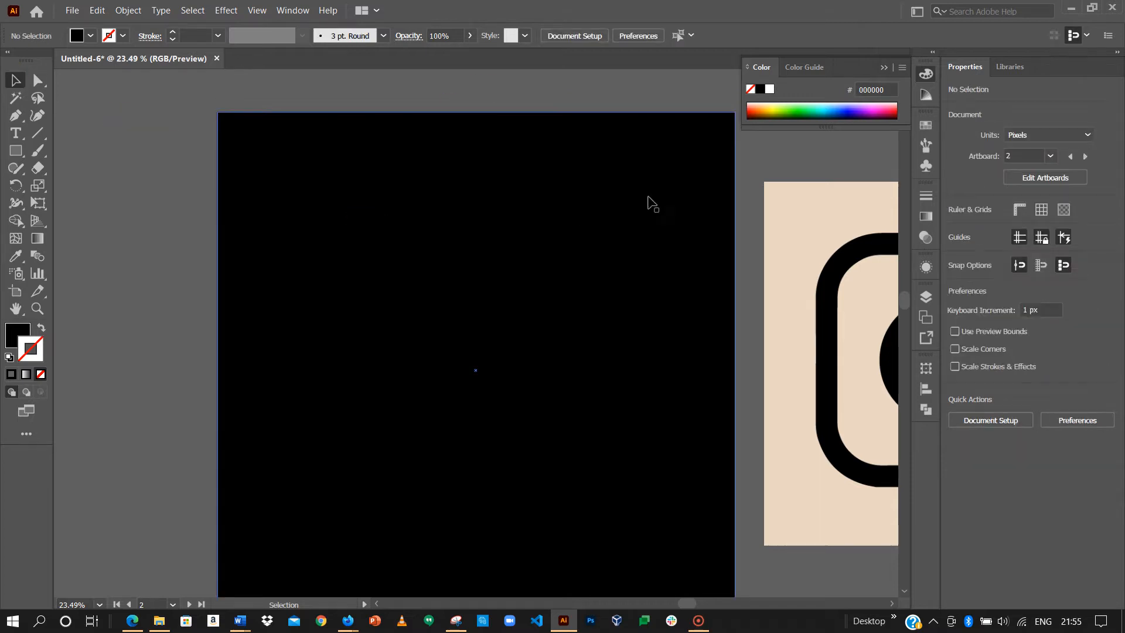
Send the black rectangle on the second artboard behind all the logo shapes
left_click(665, 182)
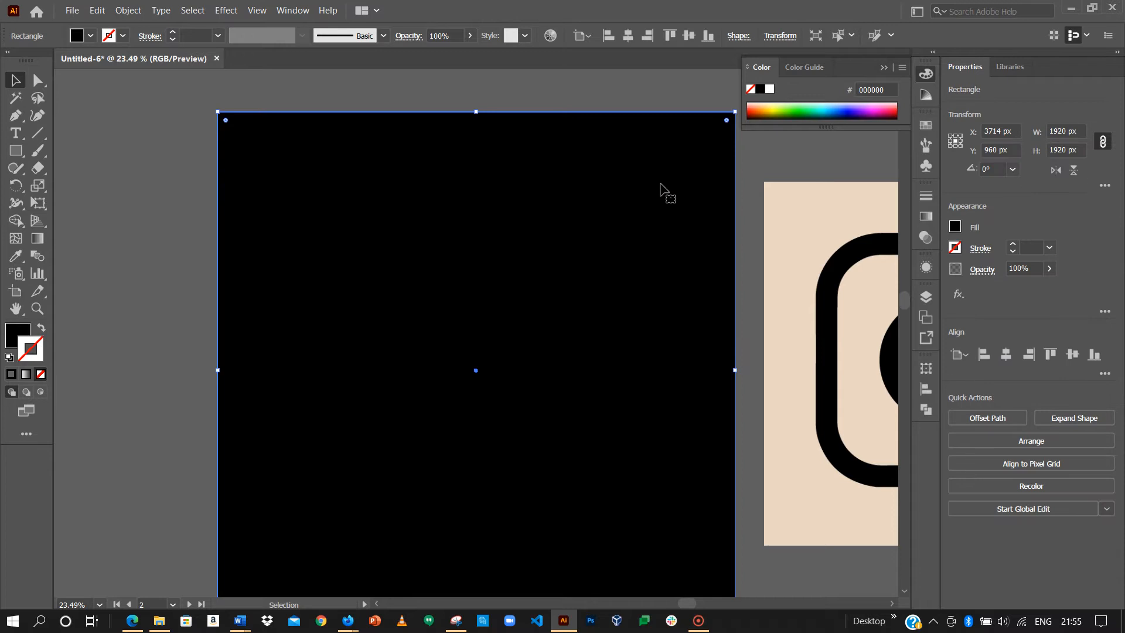
right_click(648, 182)
right_click(533, 186)
mouse_move(614, 413)
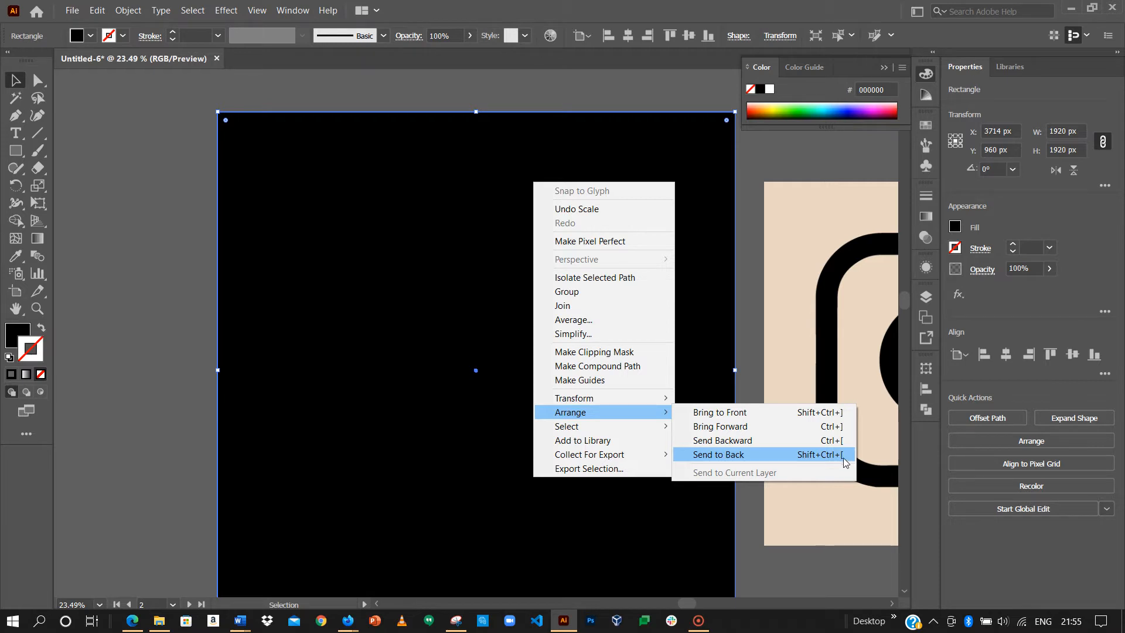
left_click(710, 454)
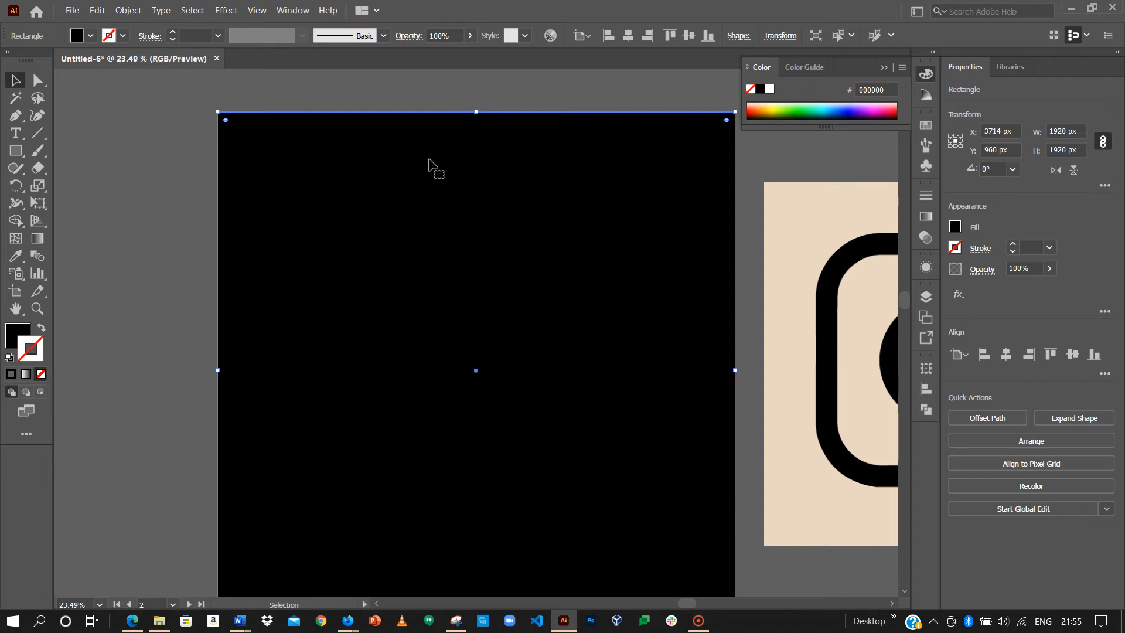
Fill the background rectangle on the second artboard with pink #f7b7c8
key("space")
left_click_drag(470, 256, 373, 229)
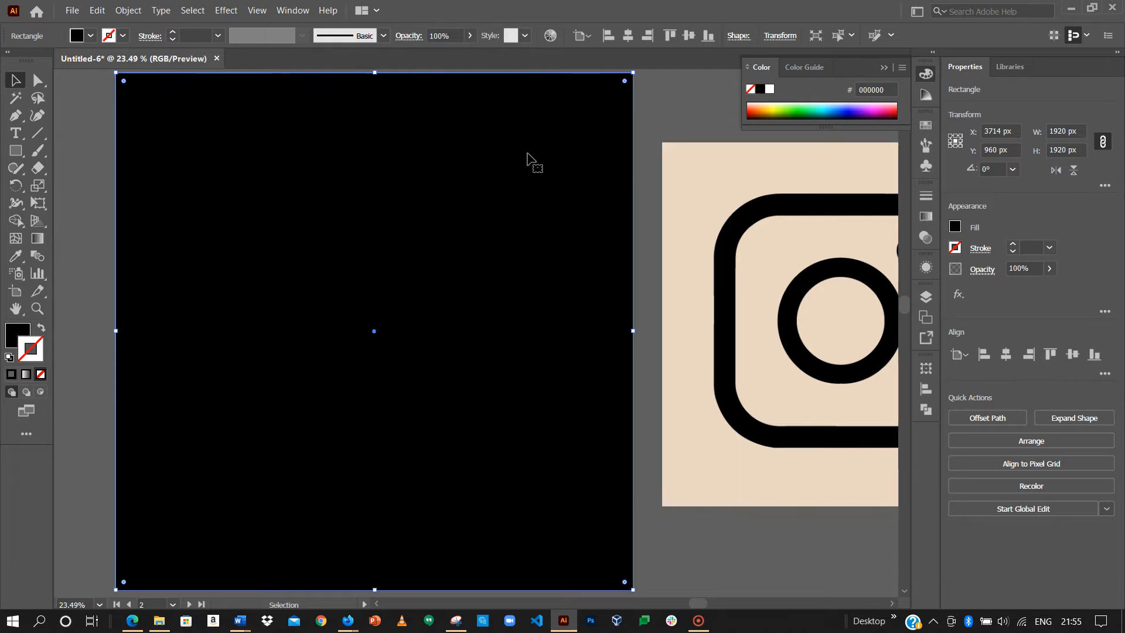
double_click(16, 338)
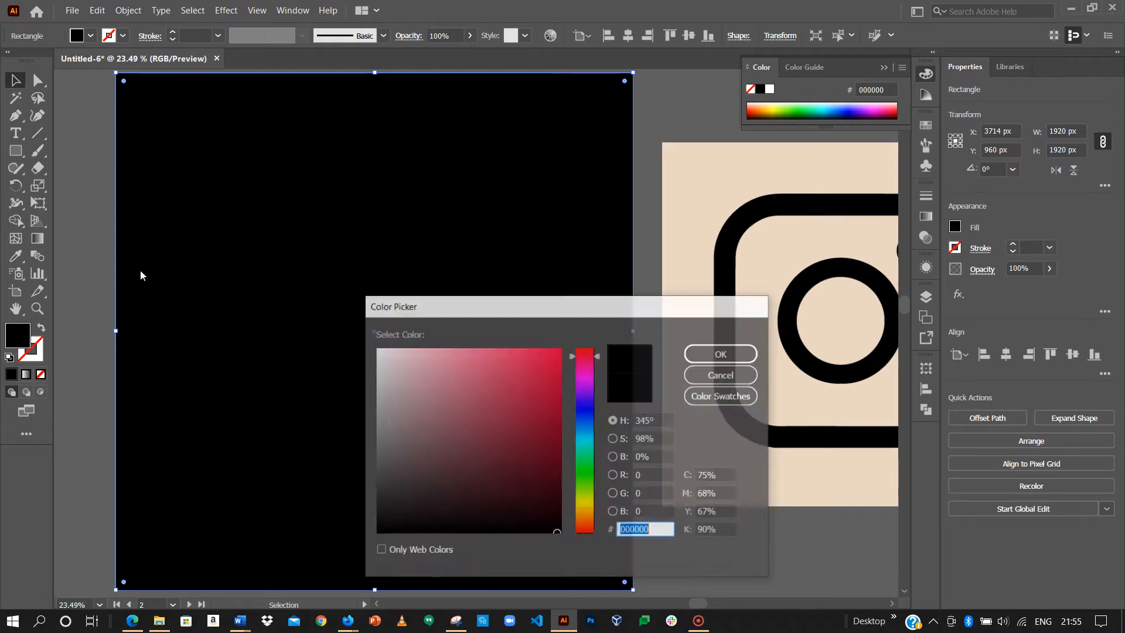
left_click(417, 354)
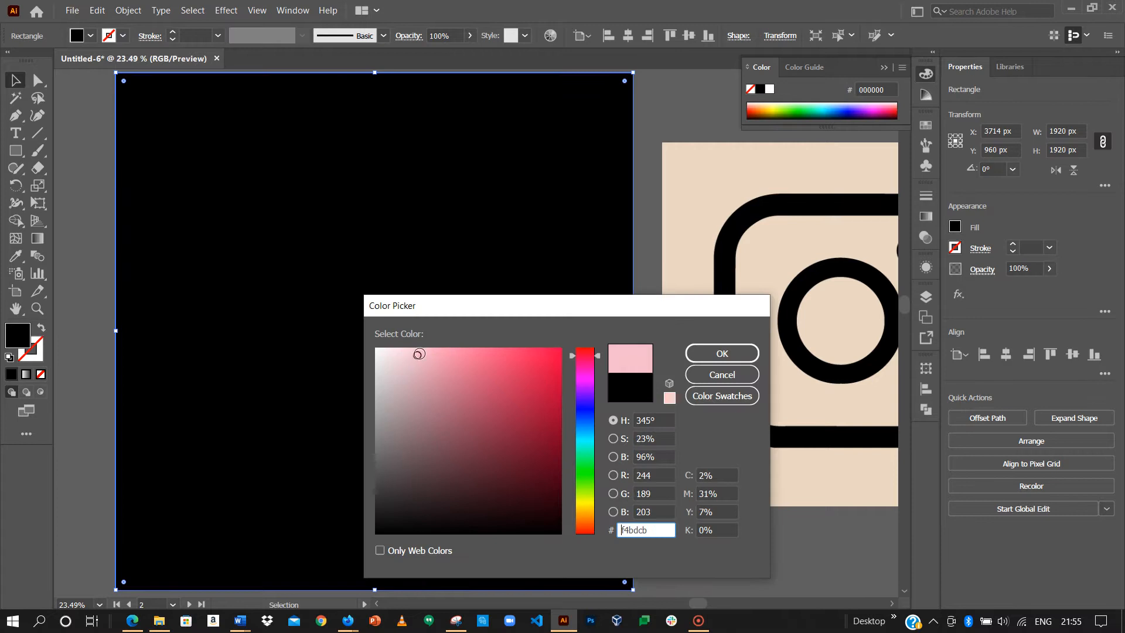
left_click_drag(427, 356, 423, 352)
left_click(721, 353)
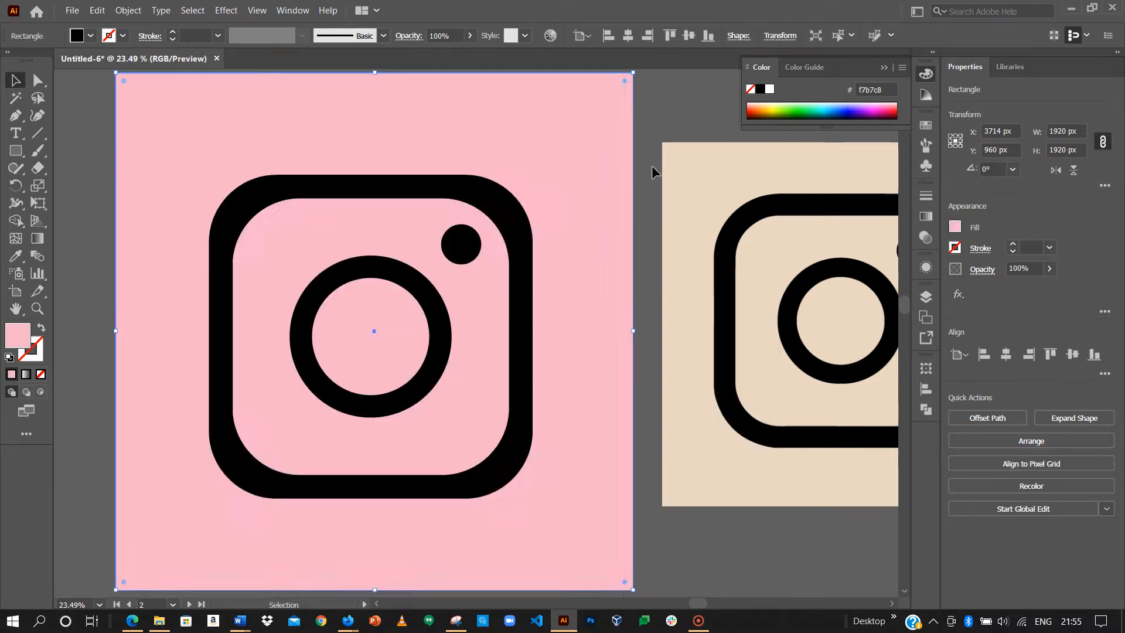
left_click(652, 101)
Set the background rectangle's fill to the very pale pink #f7e8ed
left_click(155, 143)
double_click(18, 335)
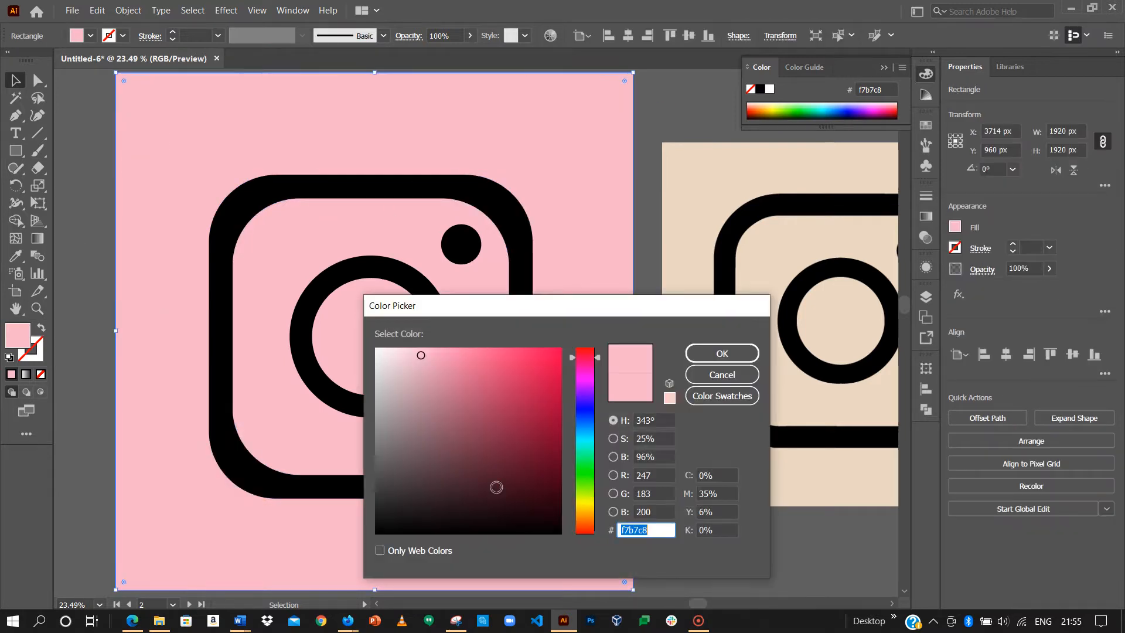
left_click(387, 353)
left_click(722, 354)
left_click(550, 153)
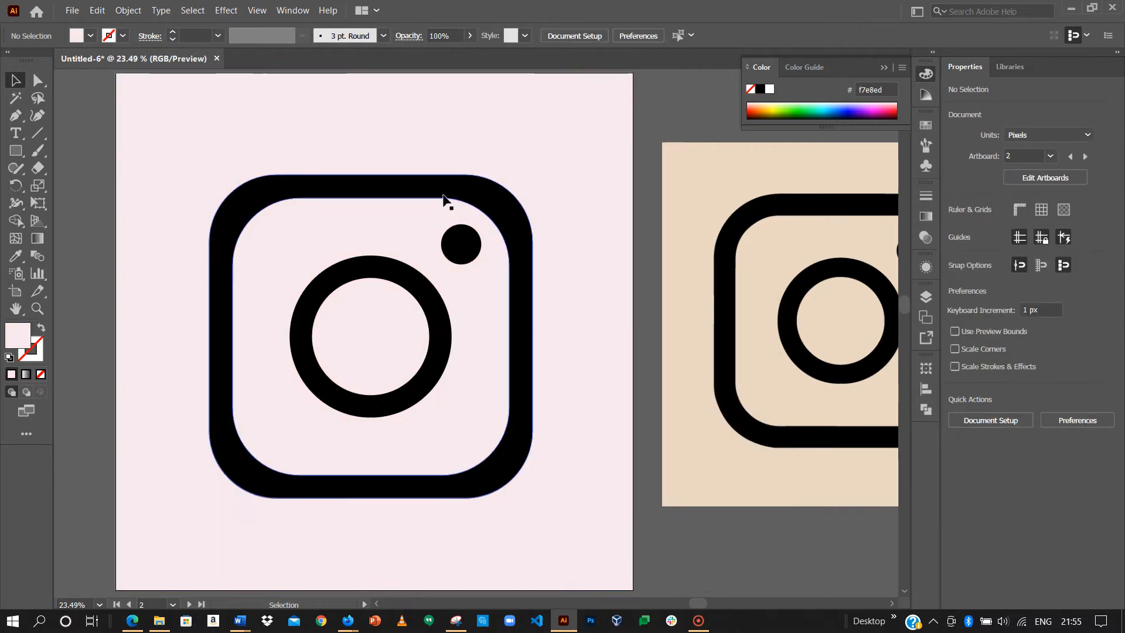
Fill the logo's outer rounded frame on the second artboard with bright red-pink #fc004e
left_click(235, 205)
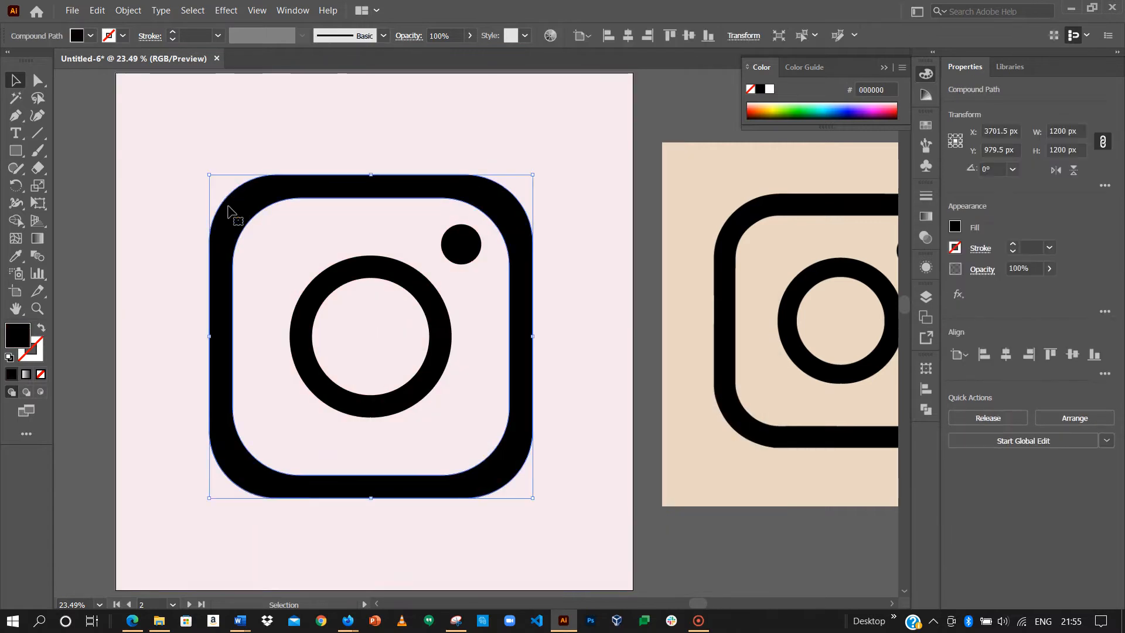
double_click(20, 336)
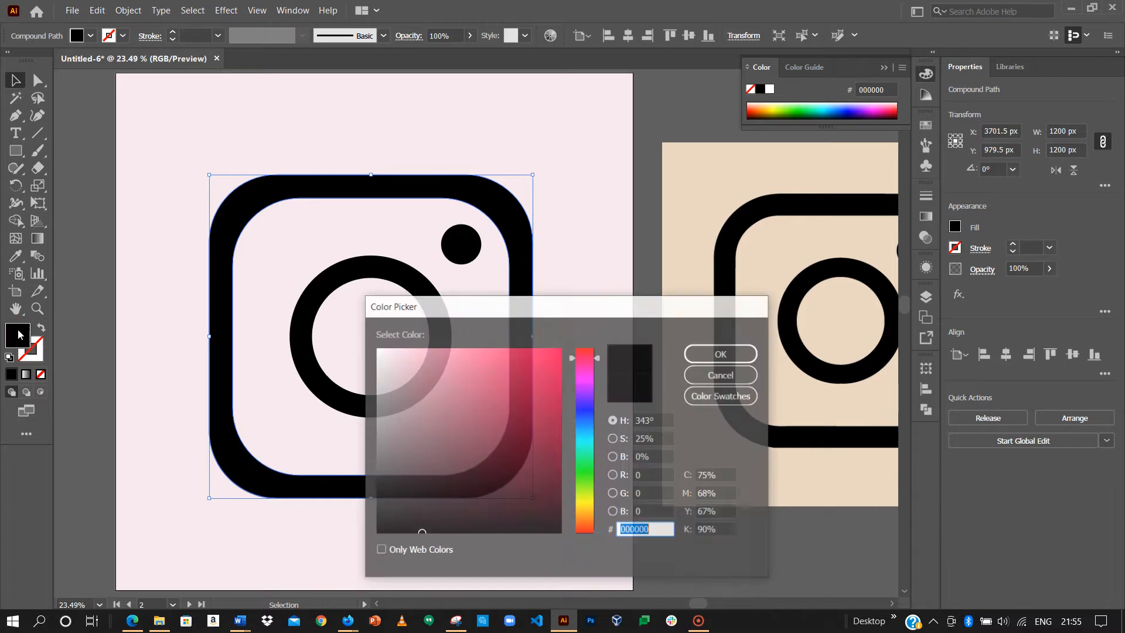
left_click_drag(540, 366, 580, 339)
left_click(697, 351)
left_click(409, 308)
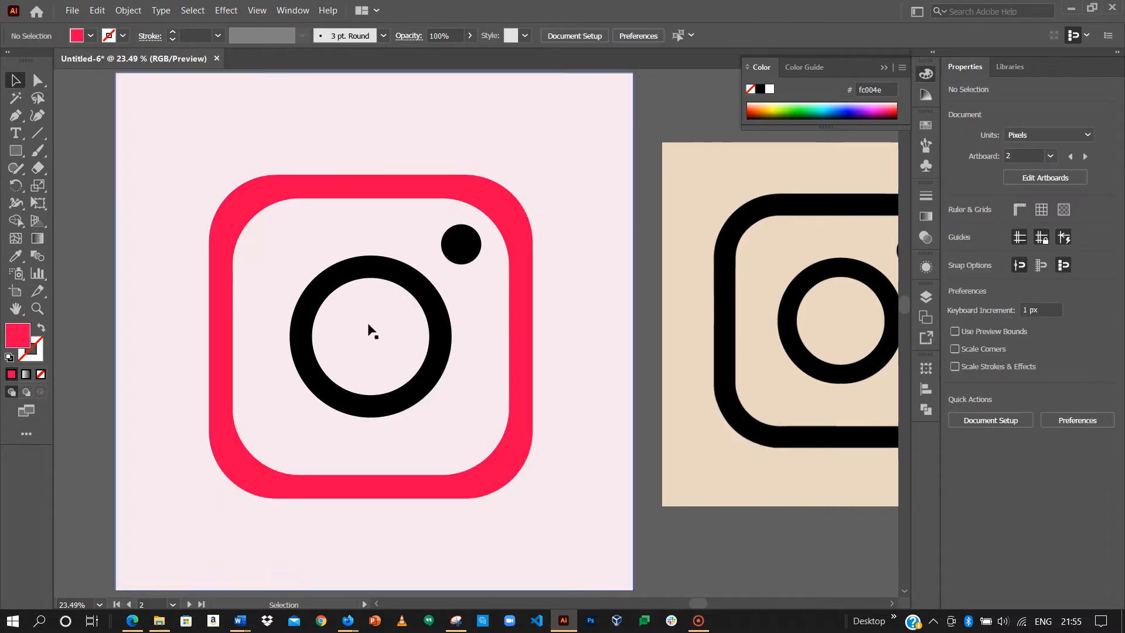
Fill the logo's central ring on the second artboard with magenta #f906bb
left_click(312, 301)
double_click(24, 337)
left_click(586, 371)
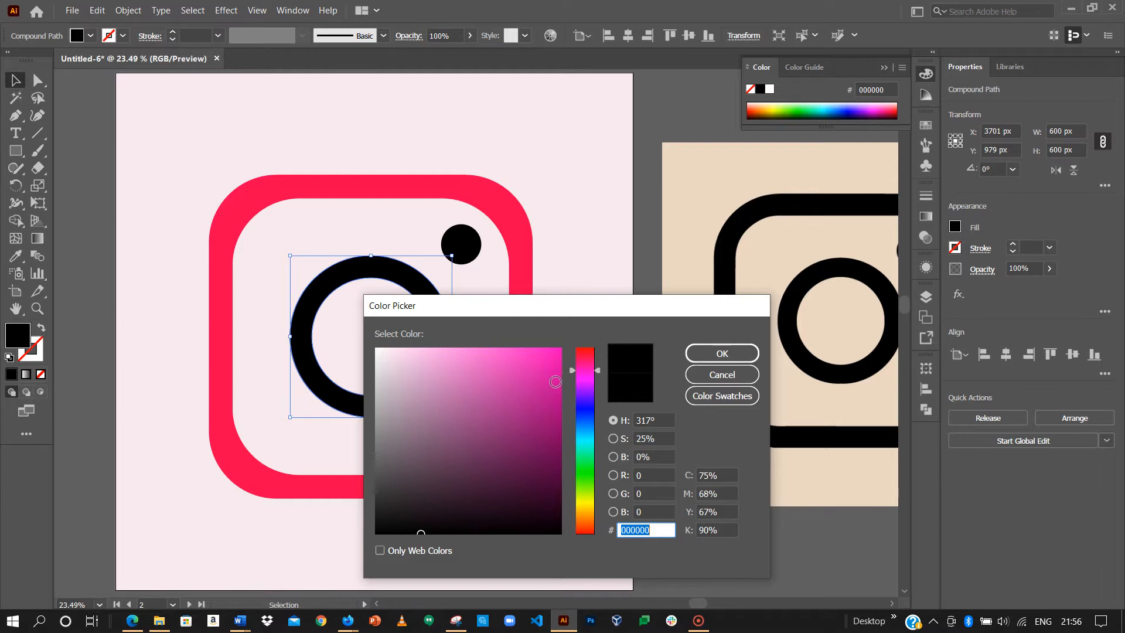
left_click(557, 350)
left_click(712, 353)
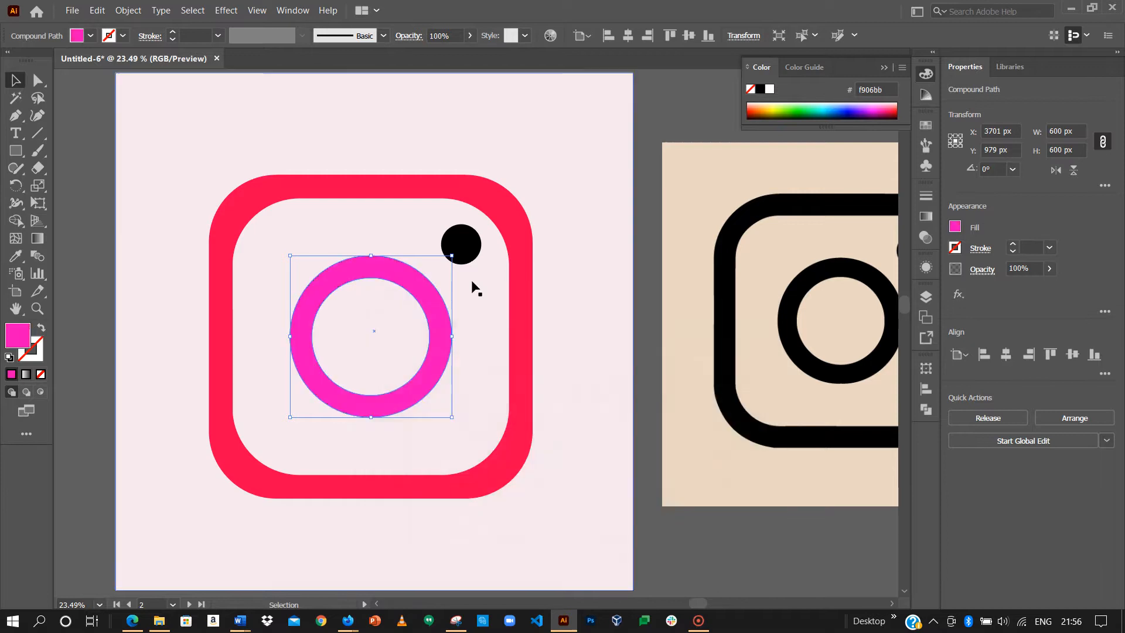
Match the small dot's fill to the outer frame's red-pink with the Eyedropper
left_click(461, 244)
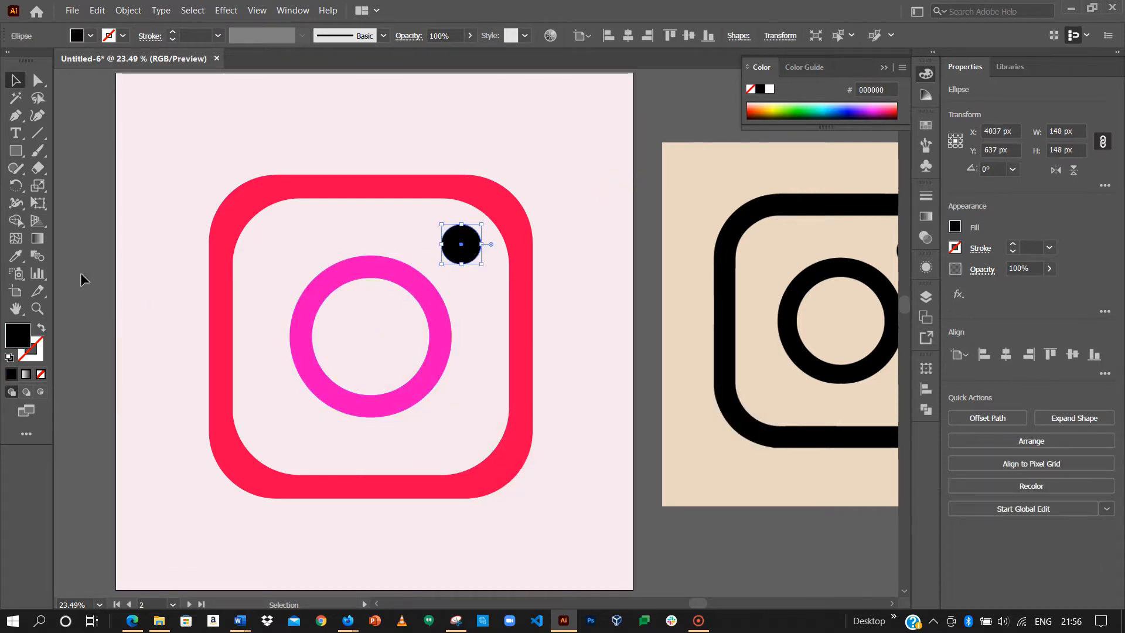
left_click(16, 257)
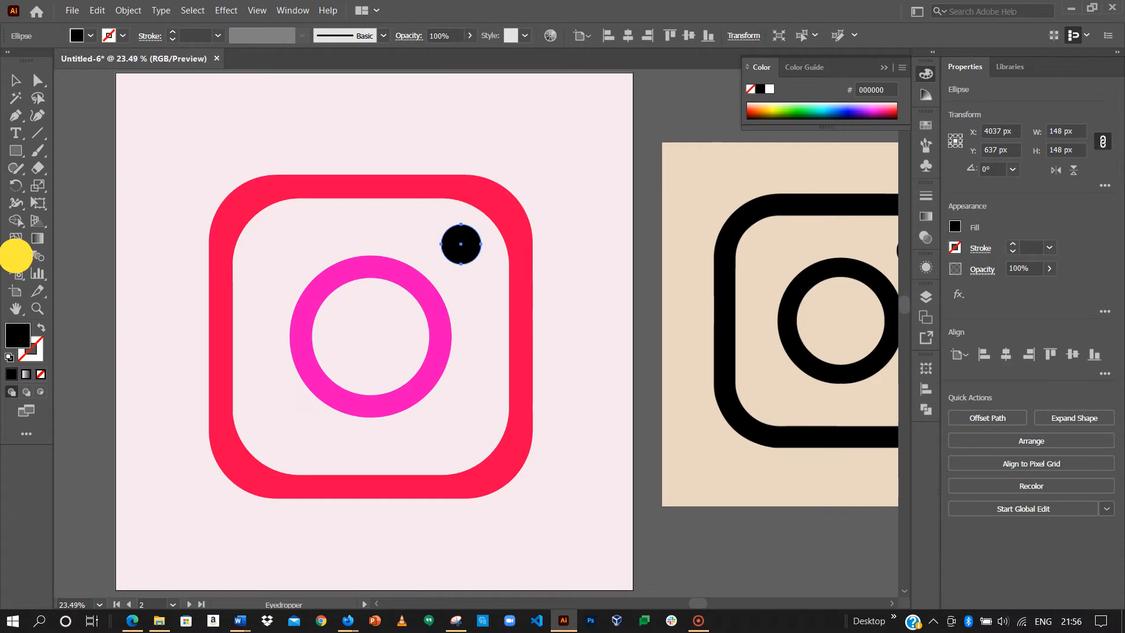
left_click(245, 209)
key("v")
left_click(211, 234)
Set the central ring's fill to dark purple #420642
left_click(305, 295)
left_click(16, 330)
double_click(17, 329)
type("f708f7")
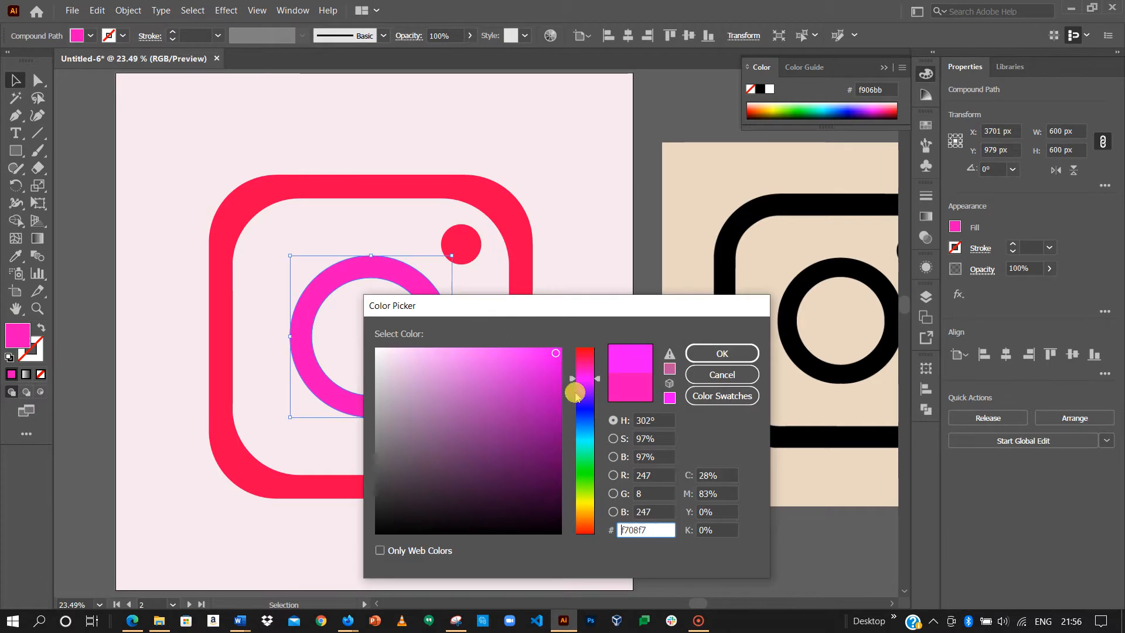
left_click(545, 485)
left_click(713, 352)
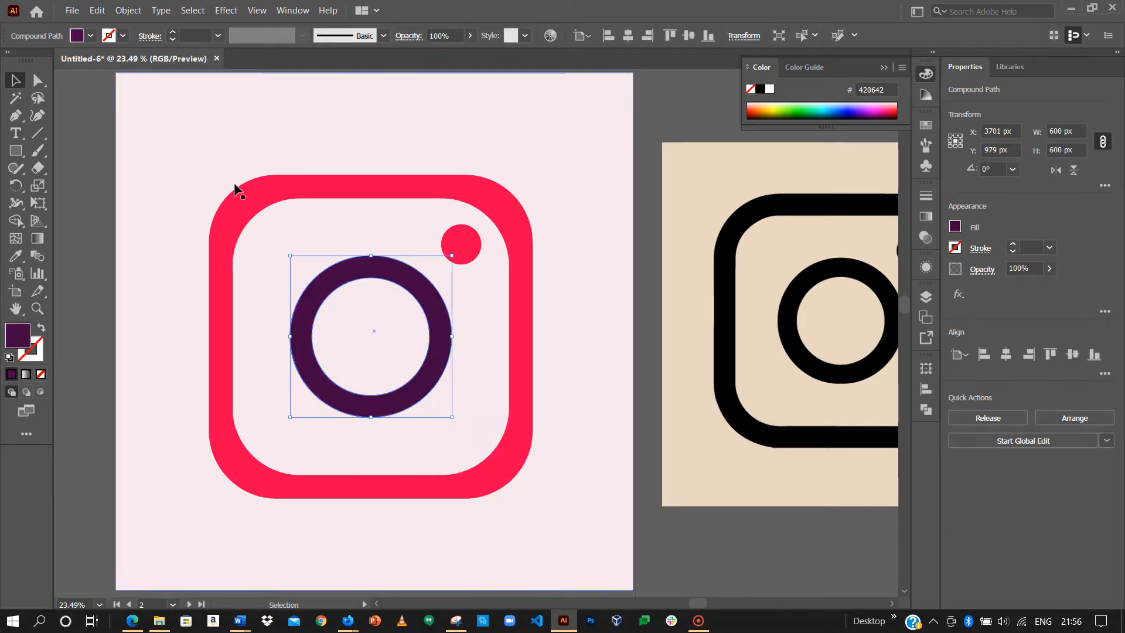
double_click(12, 340)
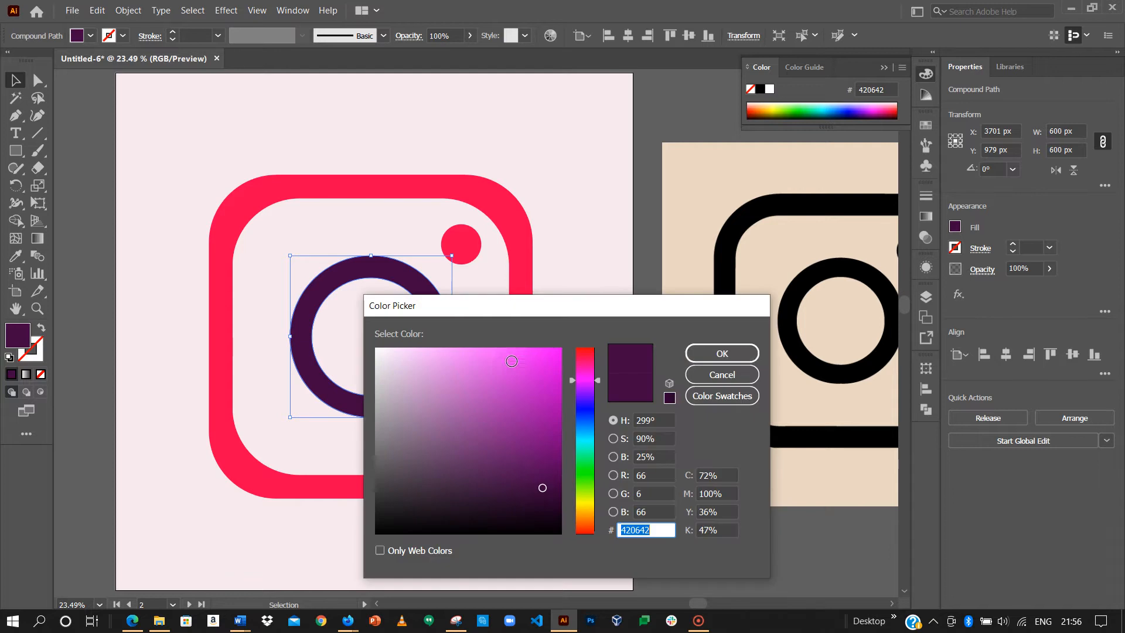
left_click(701, 355)
left_click(101, 174)
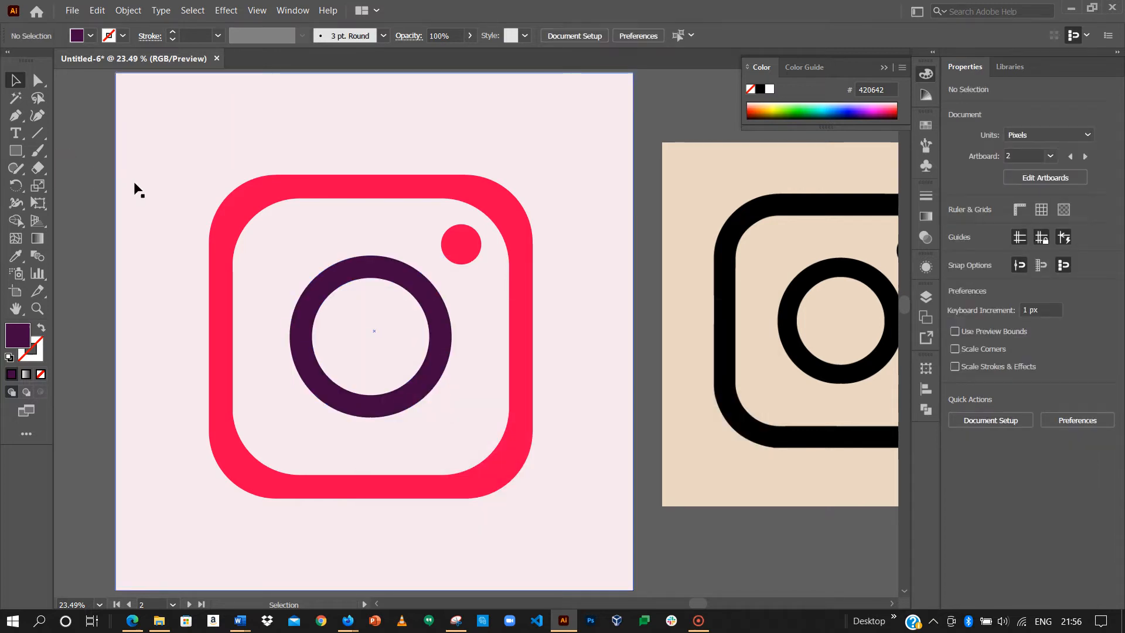
Recolour the outer rounded frame with a cyan fill, #00ffe6
left_click(240, 209)
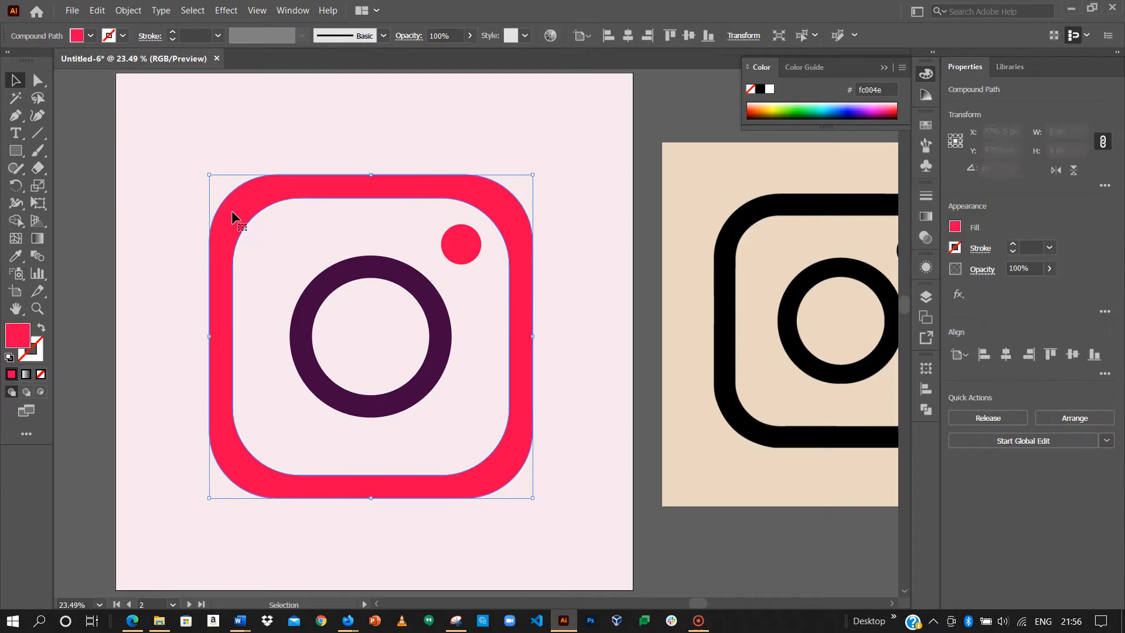
double_click(11, 340)
left_click(584, 444)
left_click_drag(541, 410, 575, 341)
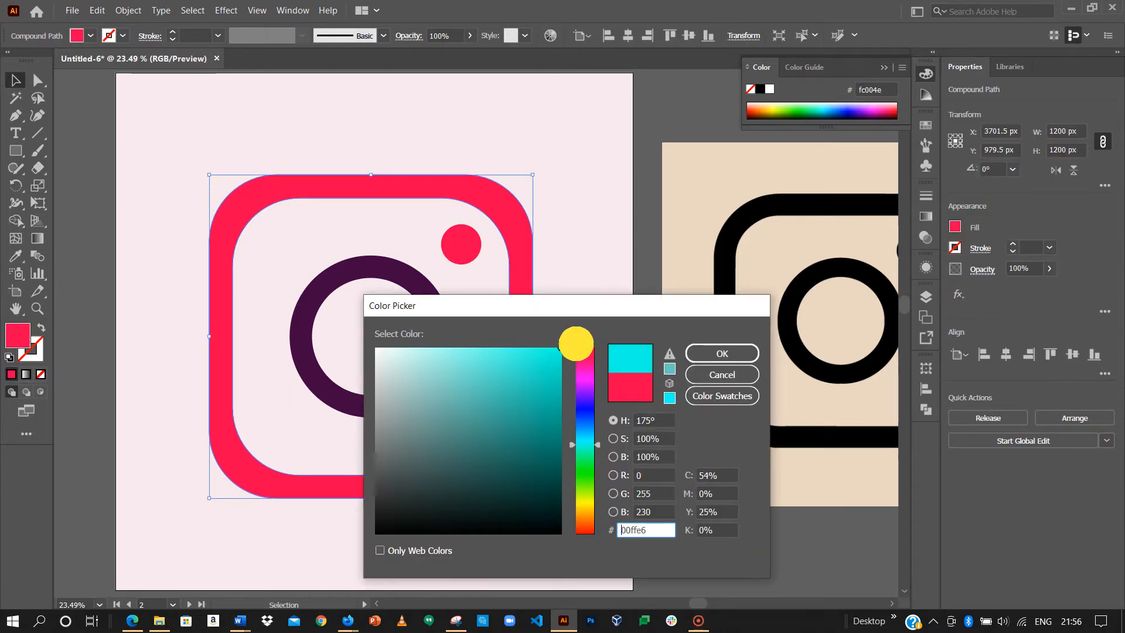
left_click(697, 358)
left_click(250, 289)
Recolour the small dot with a cyan fill, #00f9f2
left_click(310, 301)
left_click(466, 251)
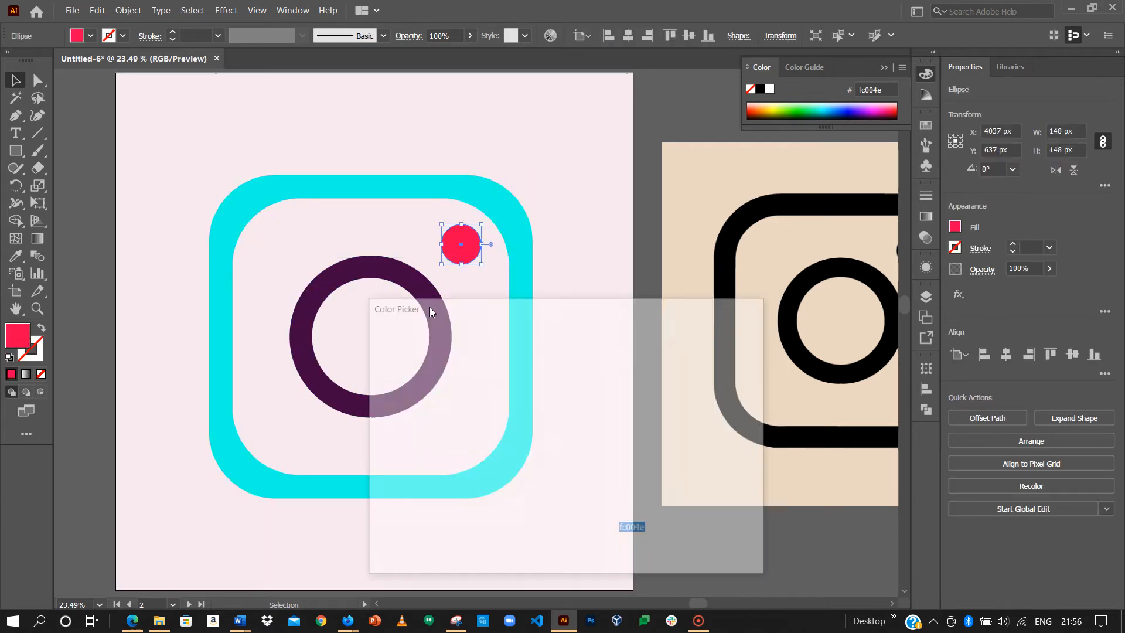
left_click_drag(586, 430, 585, 442)
left_click(721, 355)
left_click(635, 120)
scroll(499, 217, "down", 1)
left_click(520, 217)
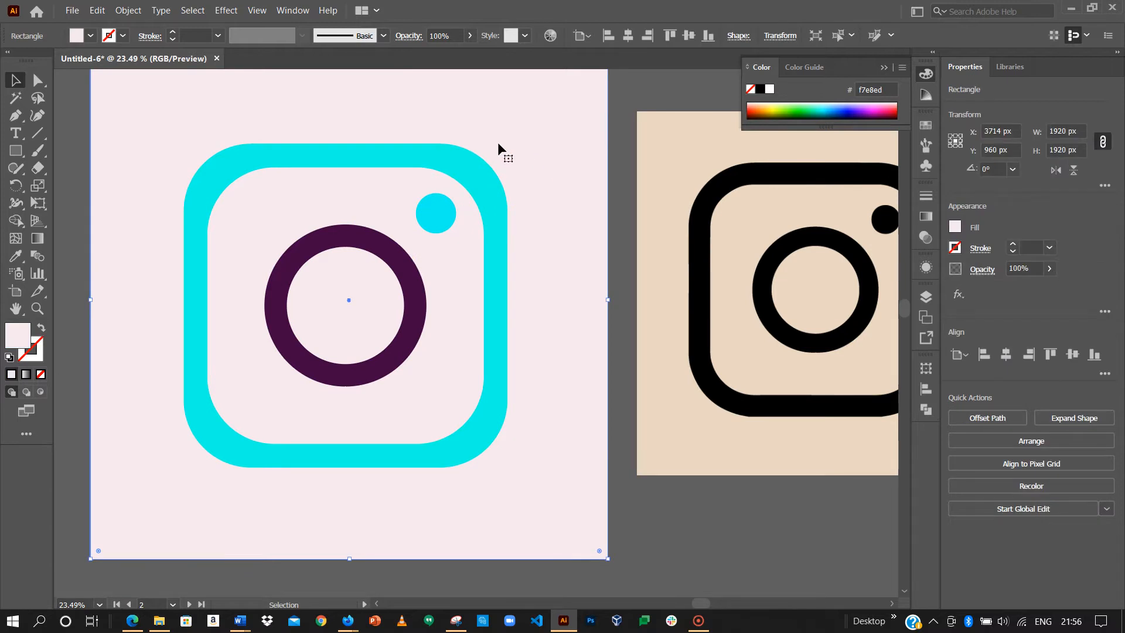
left_click_drag(104, 112, 673, 381)
key("ctrl+z")
Apply the central ring's dark purple fill to the small dot and the outer frame with the Eyedropper
left_click(428, 206)
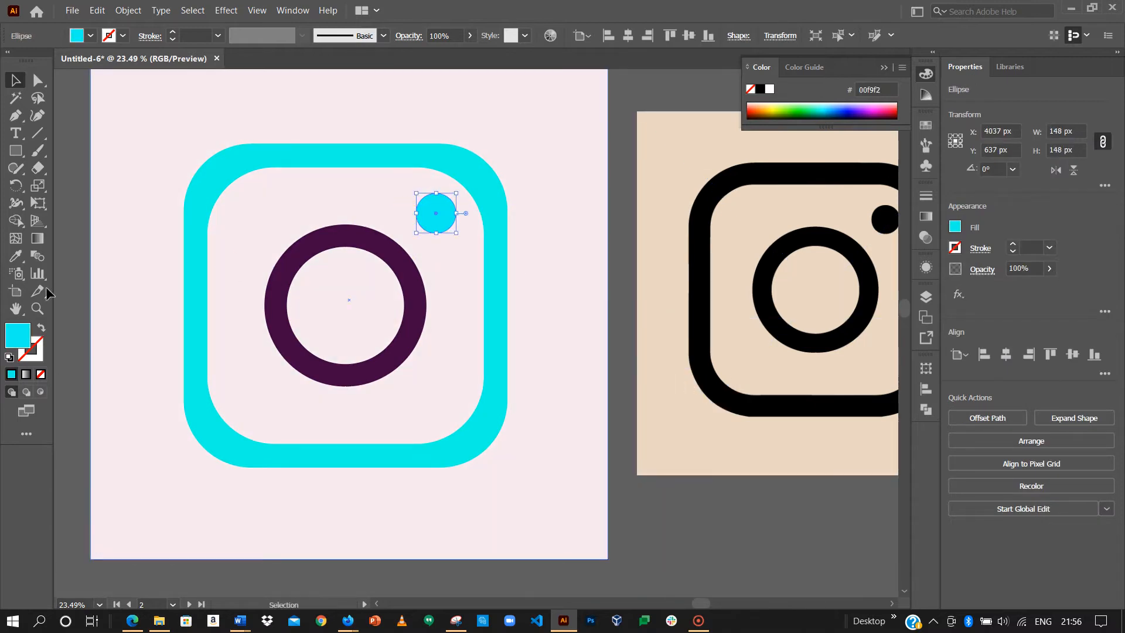
left_click(16, 256)
left_click(293, 261)
left_click(16, 80)
left_click(214, 156)
left_click(15, 255)
left_click(277, 265)
left_click(16, 80)
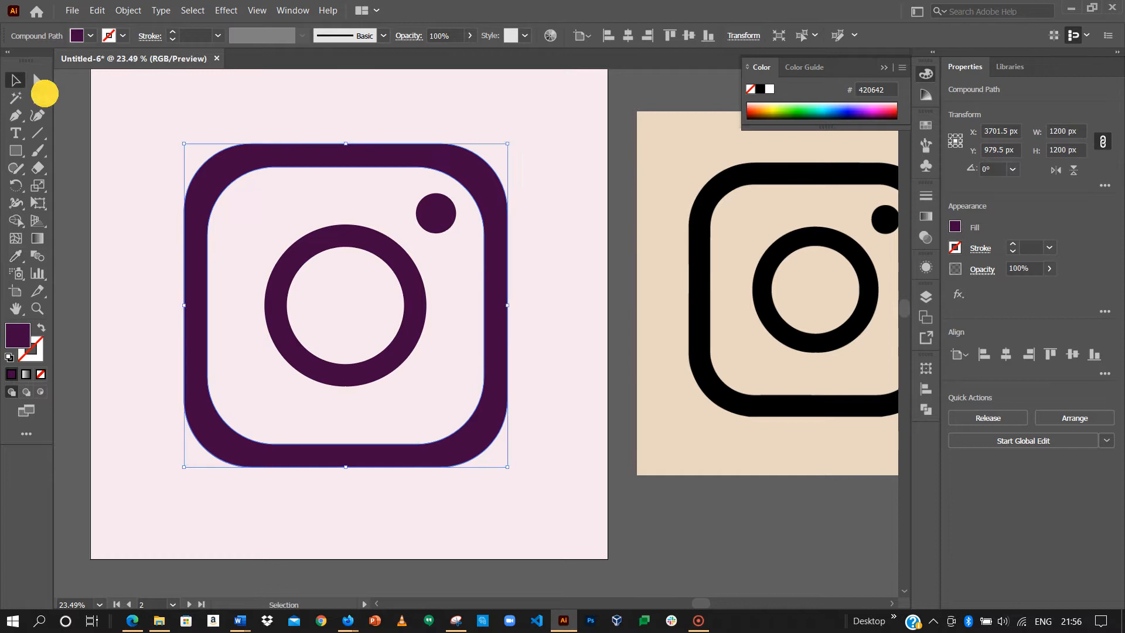
left_click(510, 176)
Copy the complete black logo from the first artboard and paste it at the same position on the third artboard
left_click_drag(510, 176, 520, 239)
left_click_drag(598, 239, 515, 209)
left_click_drag(592, 261, 547, 248)
left_click_drag(399, 325, 571, 268)
left_click_drag(92, 449, 557, 452)
left_click_drag(442, 469, 722, 533)
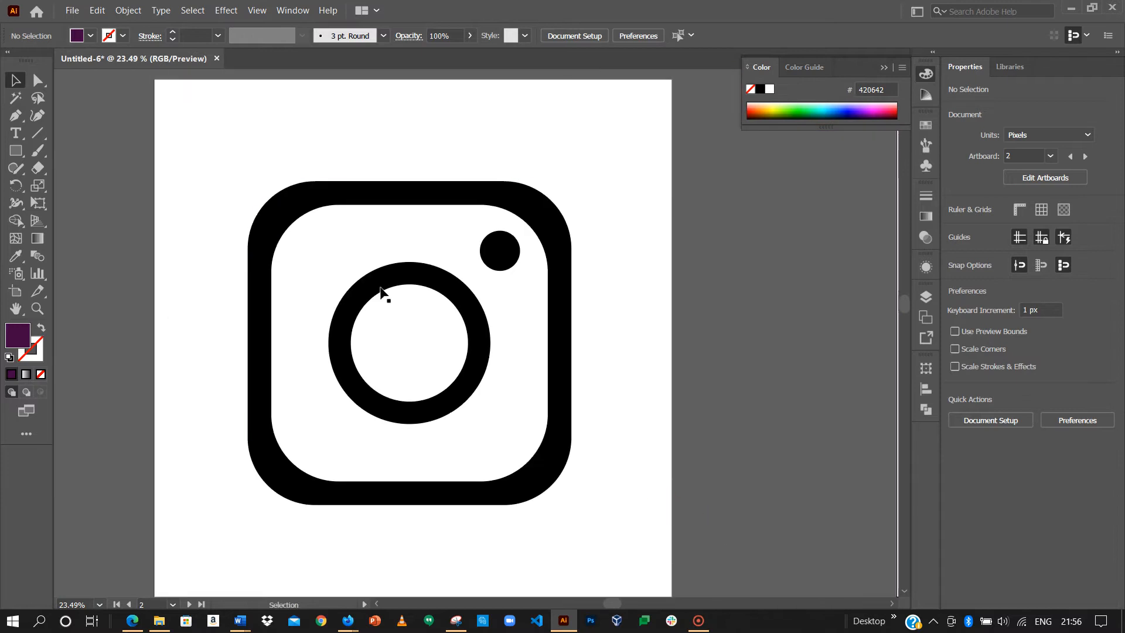
left_click_drag(459, 413, 475, 216)
left_click(434, 383)
scroll(433, 389, "down", 4)
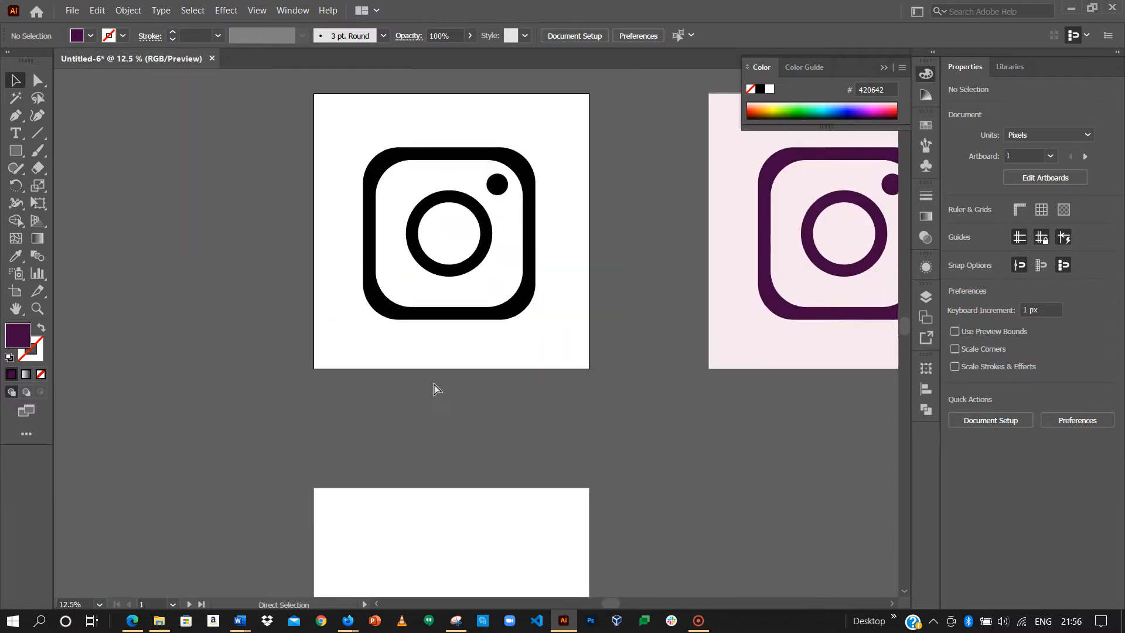
left_click_drag(530, 363, 476, 228)
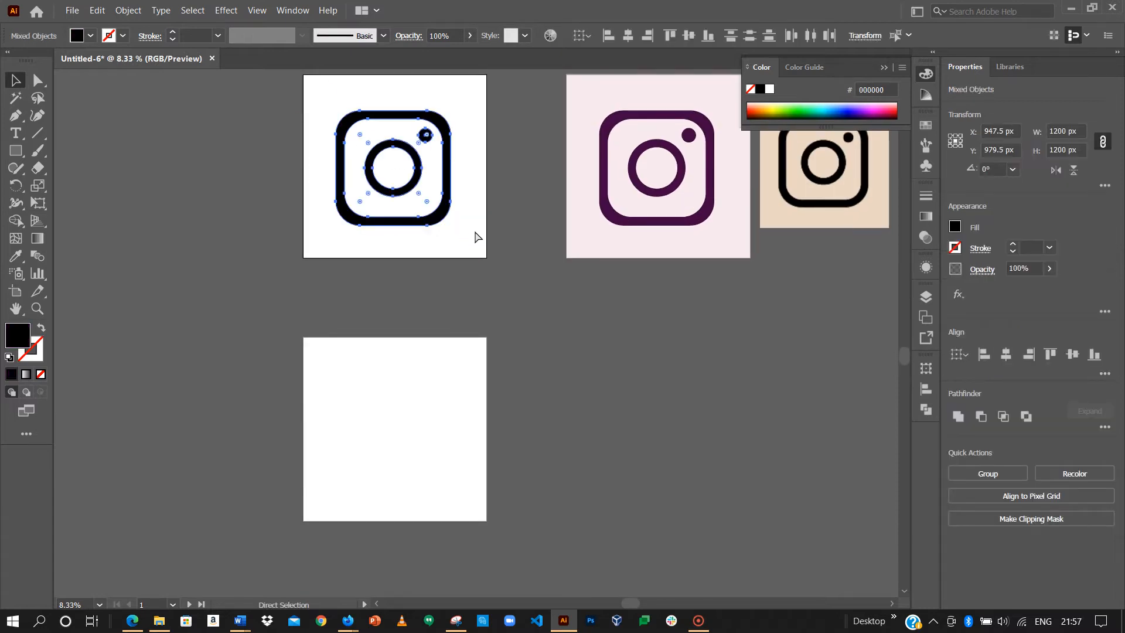
left_click(400, 391)
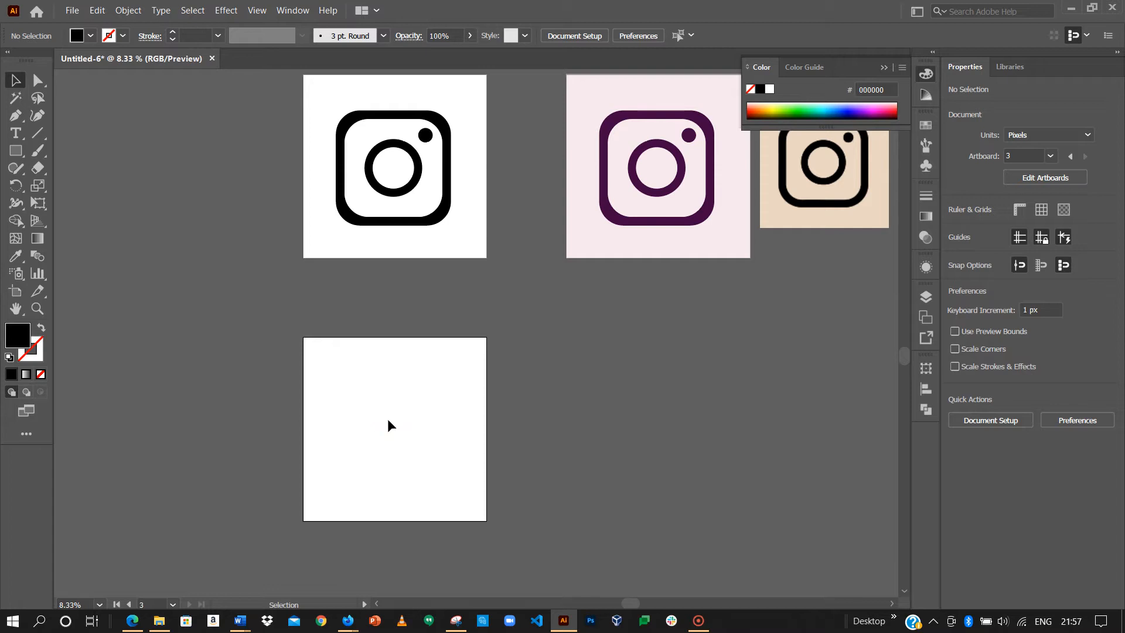
key("ctrl+shift+v")
left_click(580, 372)
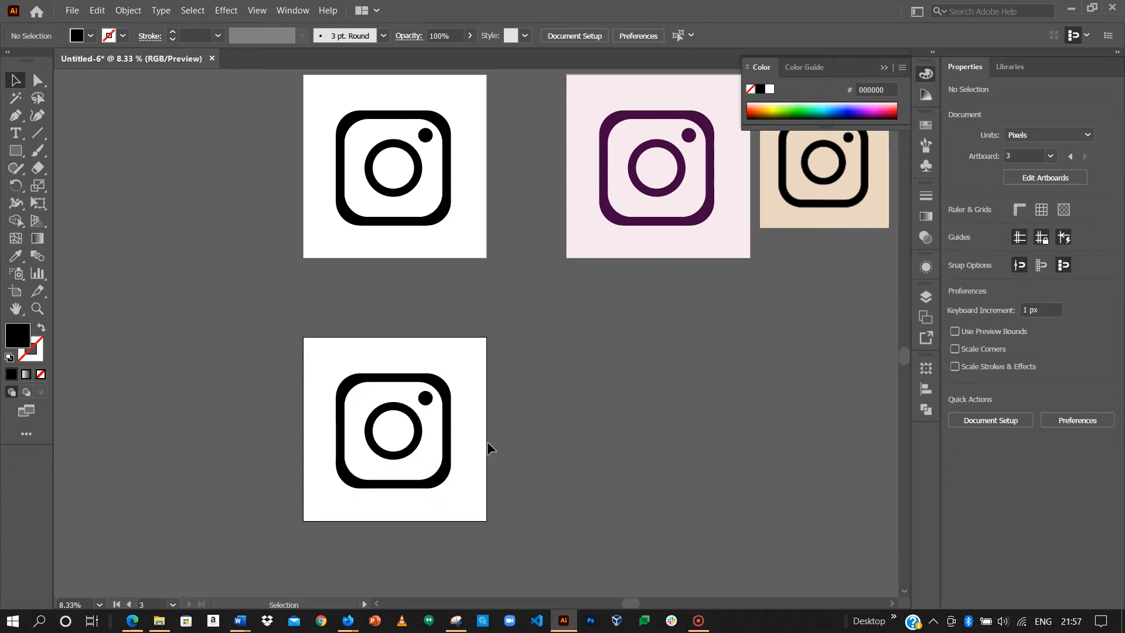
Place the gradient Instagram logo image from the file folder on the empty canvas and enlarge it to about 2193 px square
left_click(158, 619)
left_click(404, 175)
left_click_drag(394, 170, 173, 339)
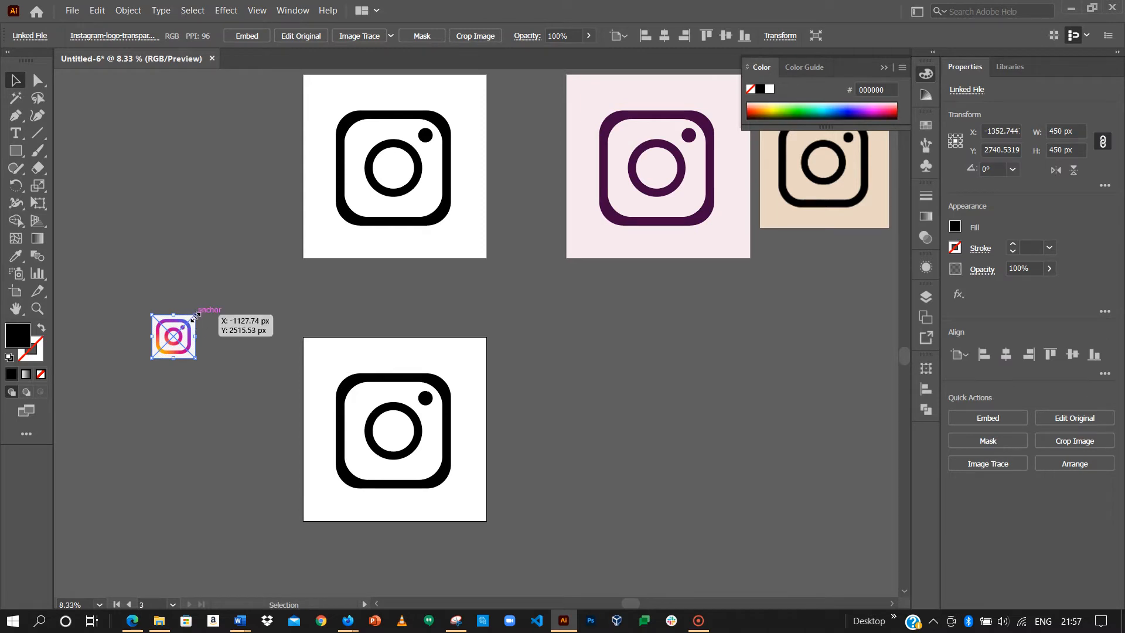
left_click_drag(196, 315, 278, 232)
Move the gradient reference image to the empty area beside the third artboard's right edge
left_click_drag(246, 293, 660, 375)
left_click_drag(645, 302, 547, 276)
left_click(663, 361)
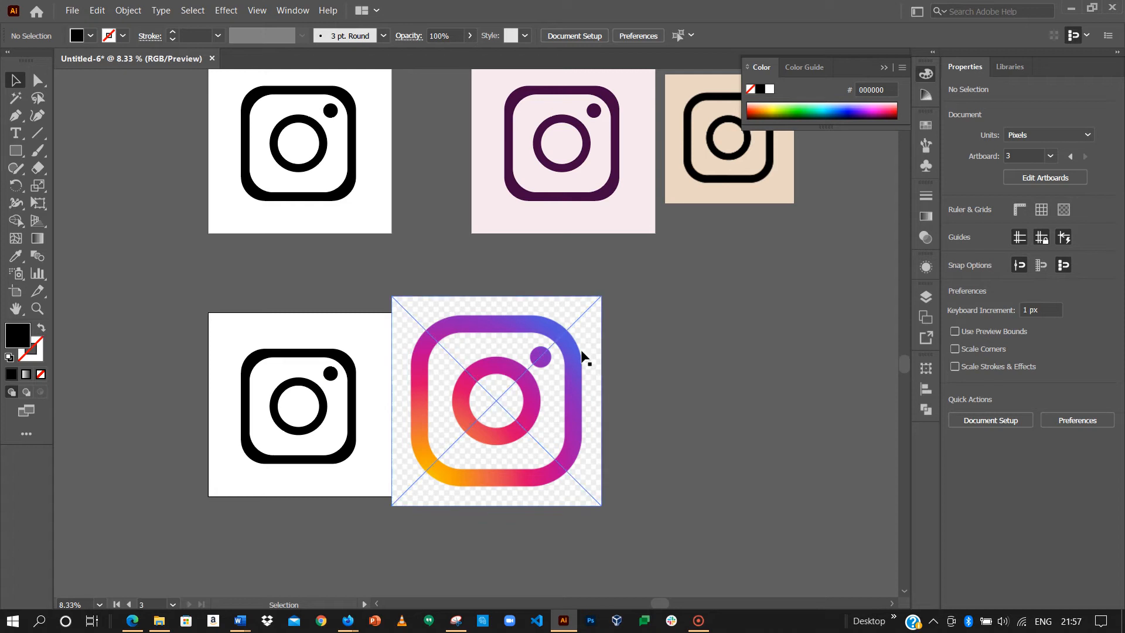
left_click_drag(438, 350, 441, 346)
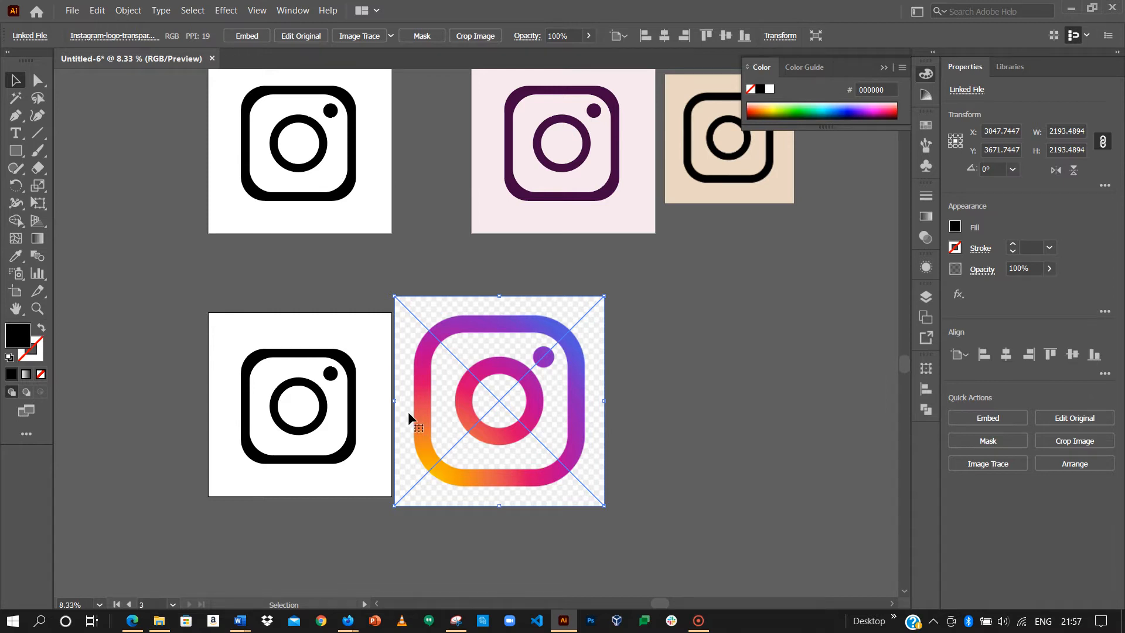
Give the outer frame of the third artboard's logo a linear gradient fill
left_click_drag(244, 338, 328, 476)
left_click(253, 306)
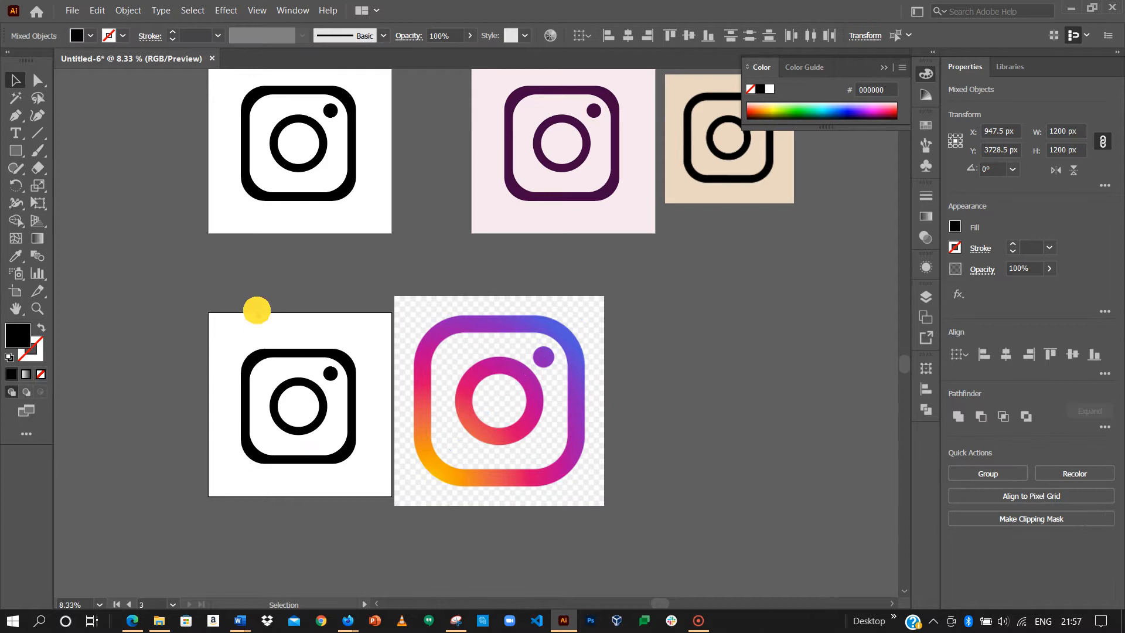
left_click(252, 370)
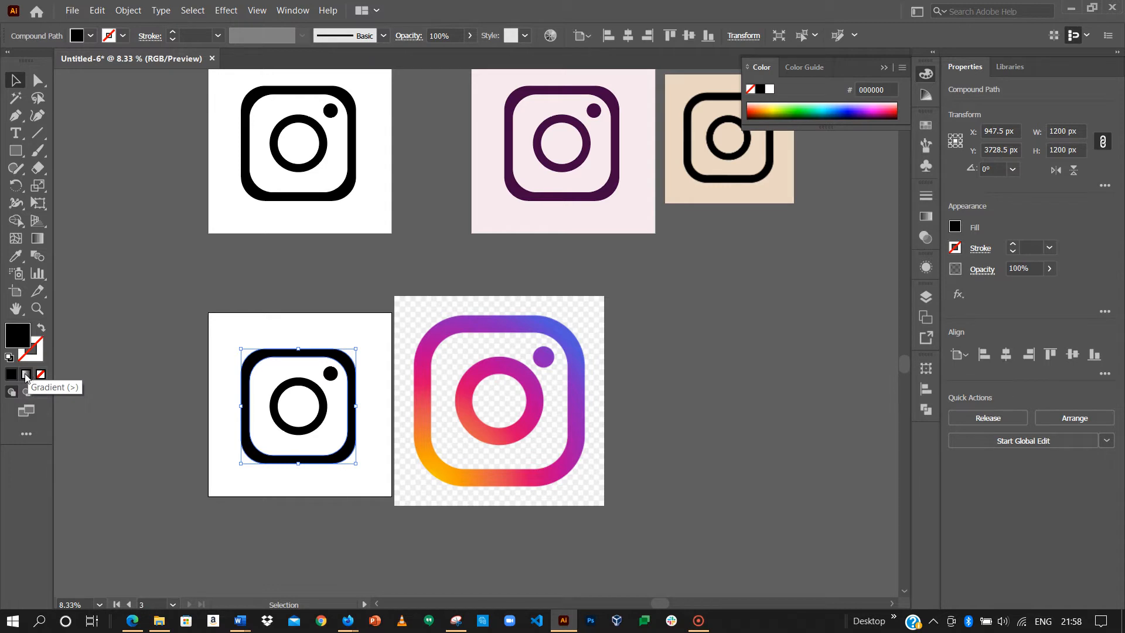
left_click(26, 375)
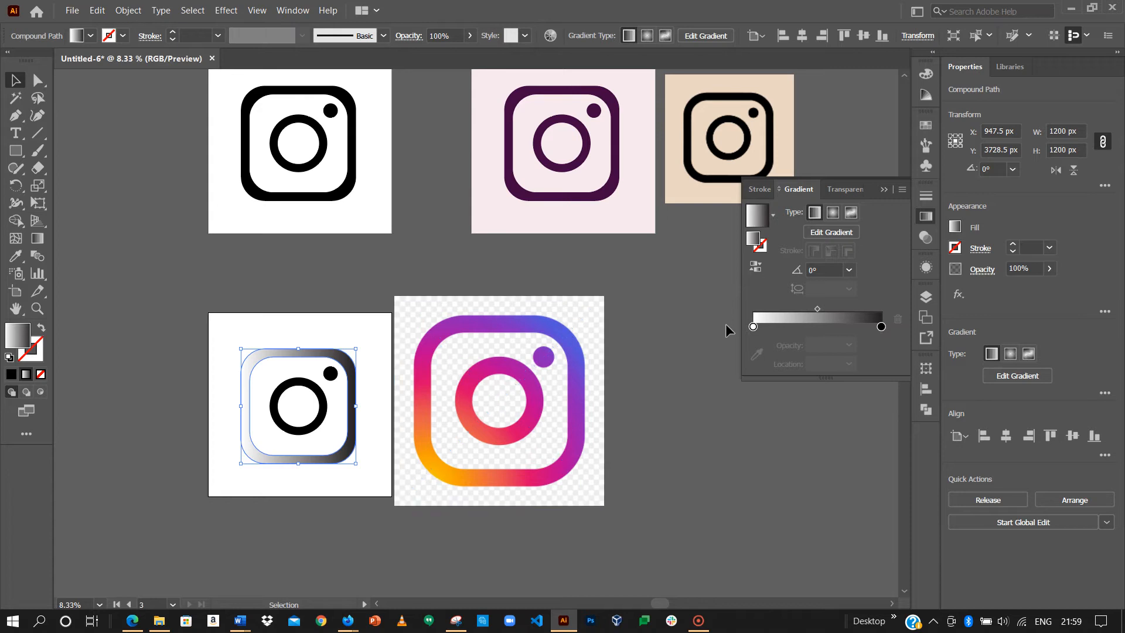
Add three colour stops to the frame's gradient at about 26%, 51% and 76%, leaving only these between the end stops
left_click(818, 328)
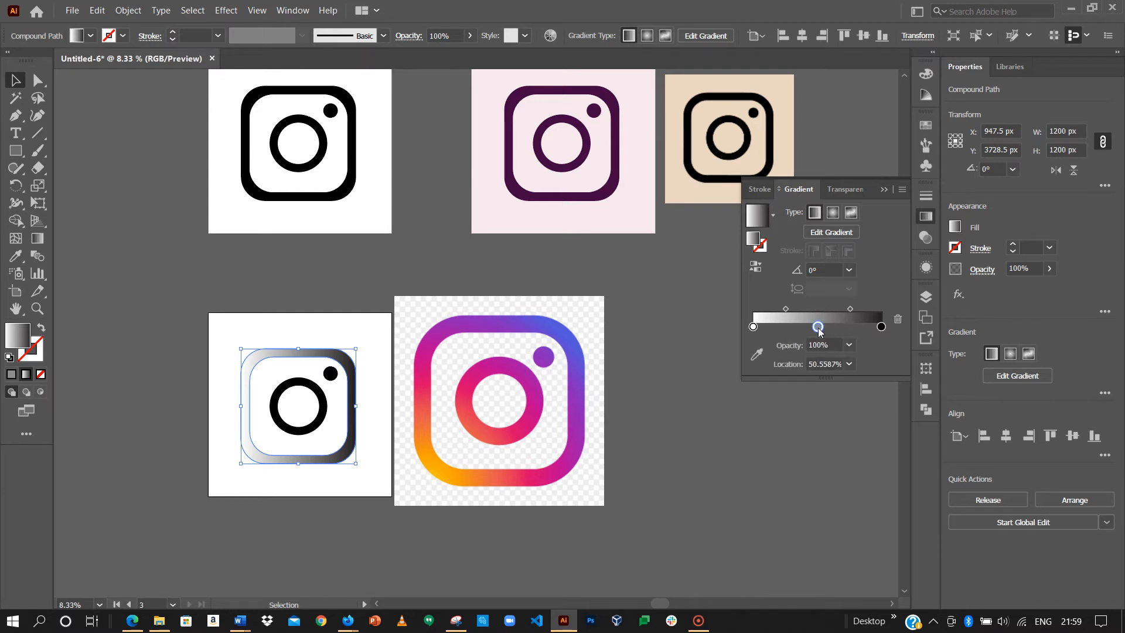
left_click(850, 327)
left_click(787, 327)
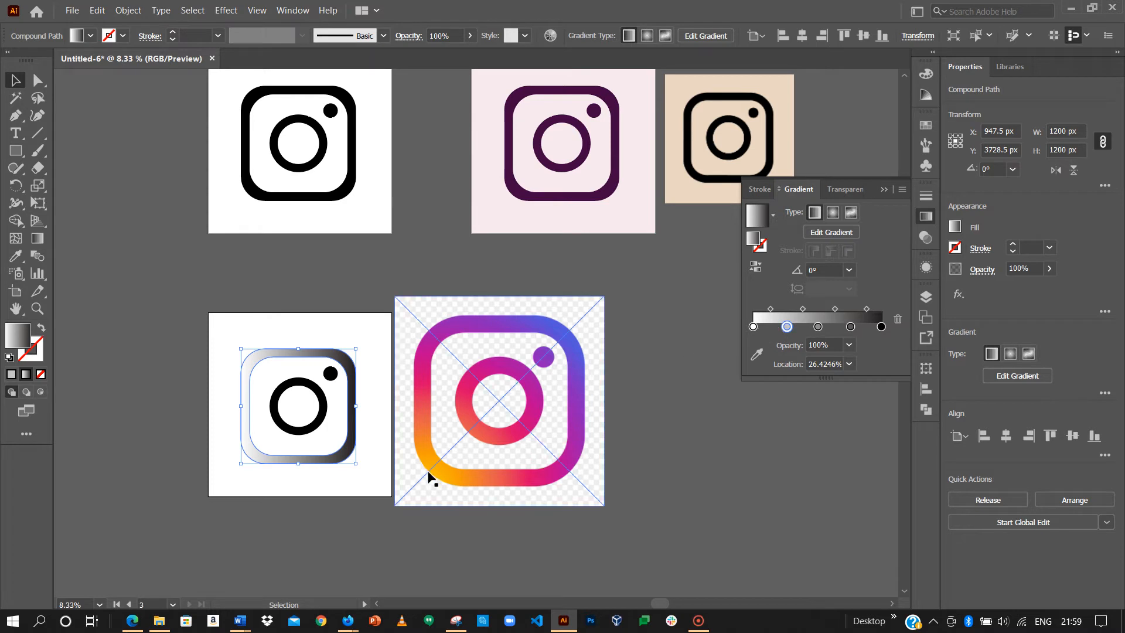
left_click(754, 327)
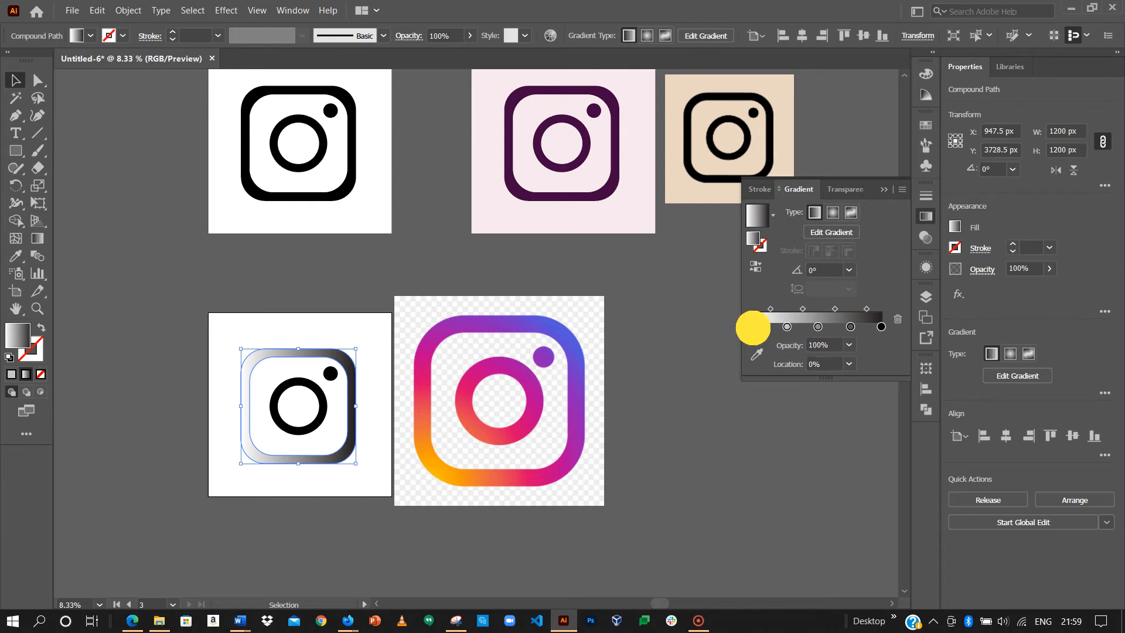
left_click(786, 327)
left_click(818, 327)
left_click(850, 327)
left_click(758, 328)
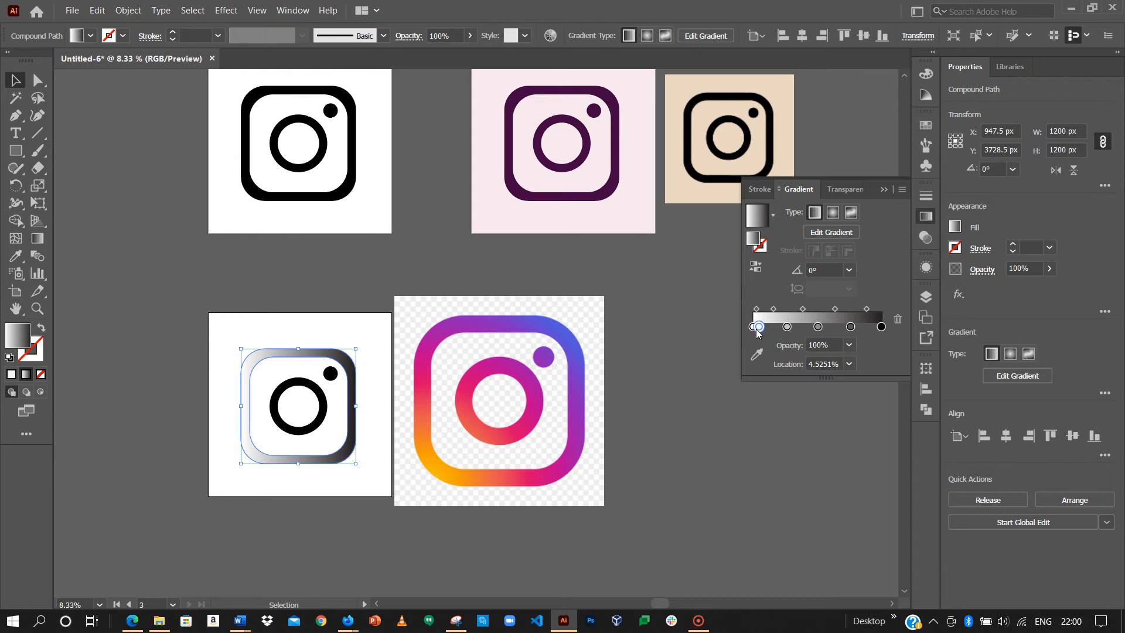
key("ctrl+z")
Colour the frame gradient's first three stops yellow-orange, coral and magenta by sampling the reference logo's outer frame
left_click(754, 327)
left_click(756, 354)
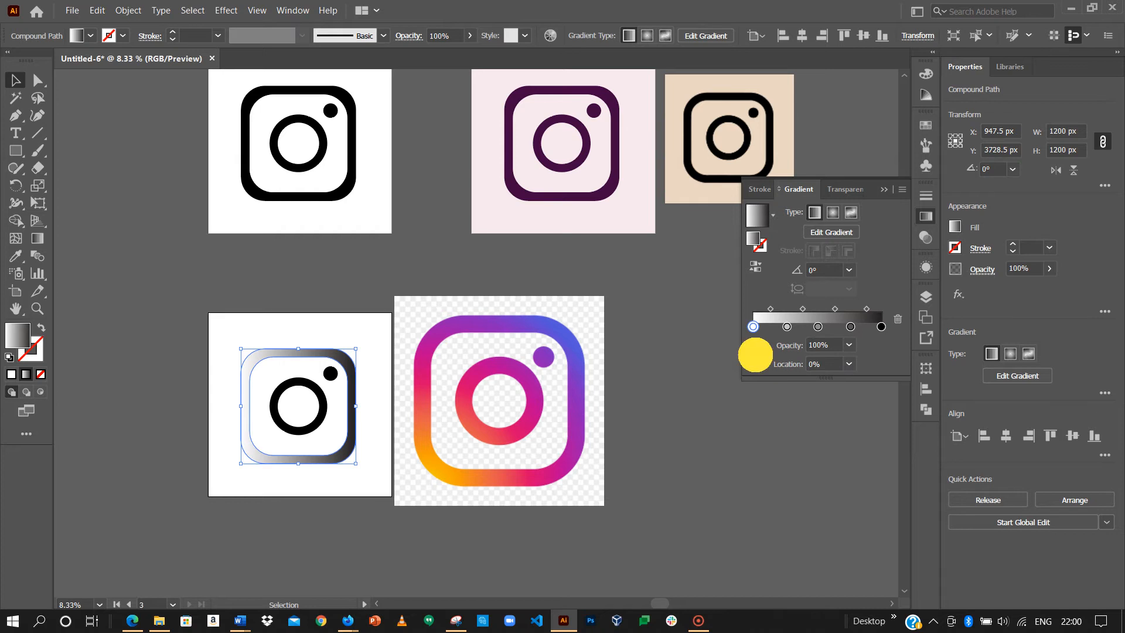
left_click(436, 461)
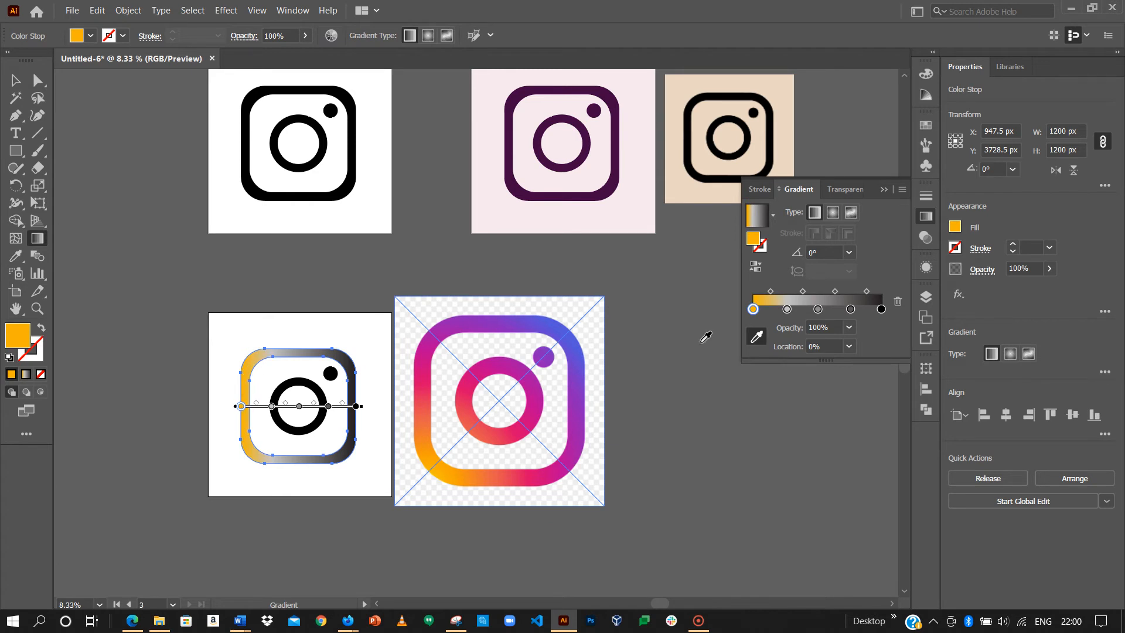
left_click(786, 309)
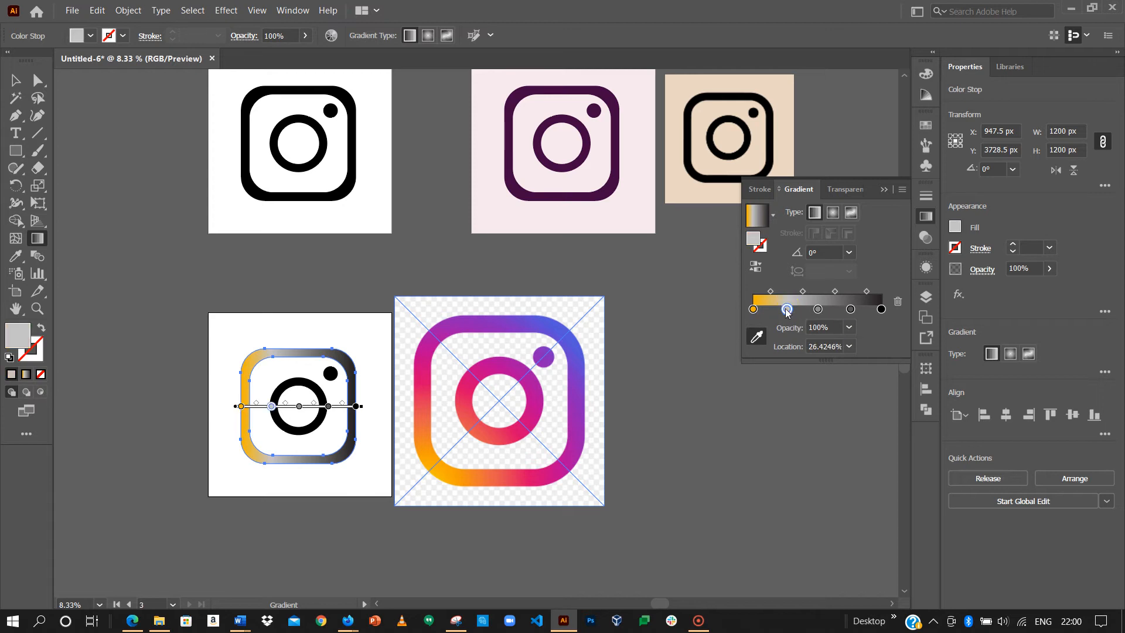
left_click(427, 409)
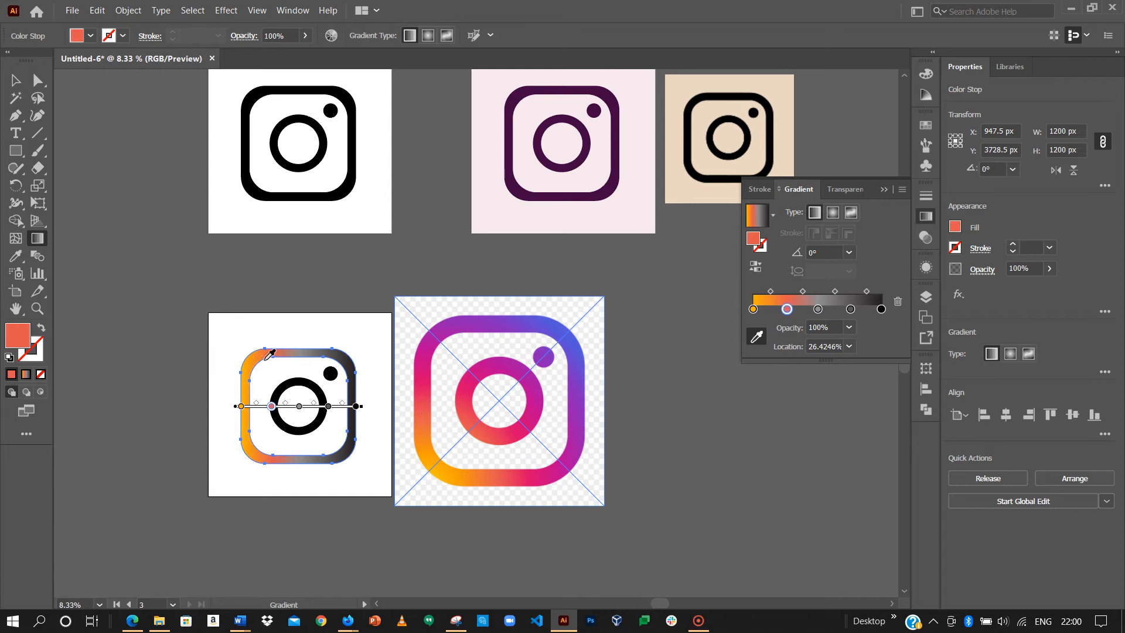
left_click(818, 309)
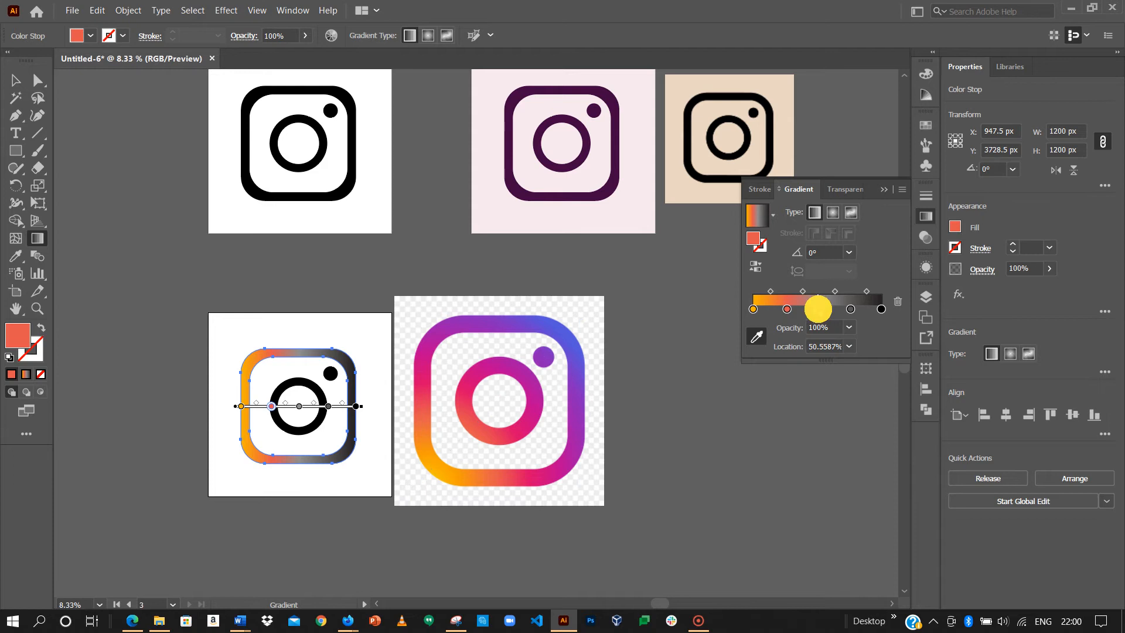
left_click(426, 362)
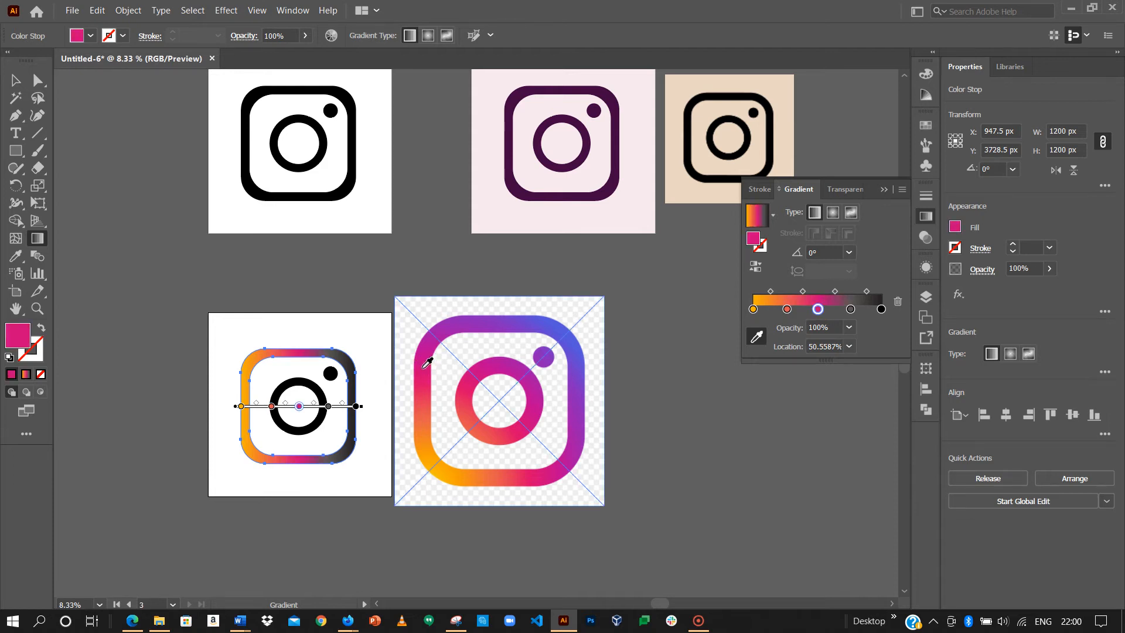
Colour the frame gradient's last two stops purple and blue by sampling the upper part of the reference logo's frame
left_click(850, 309)
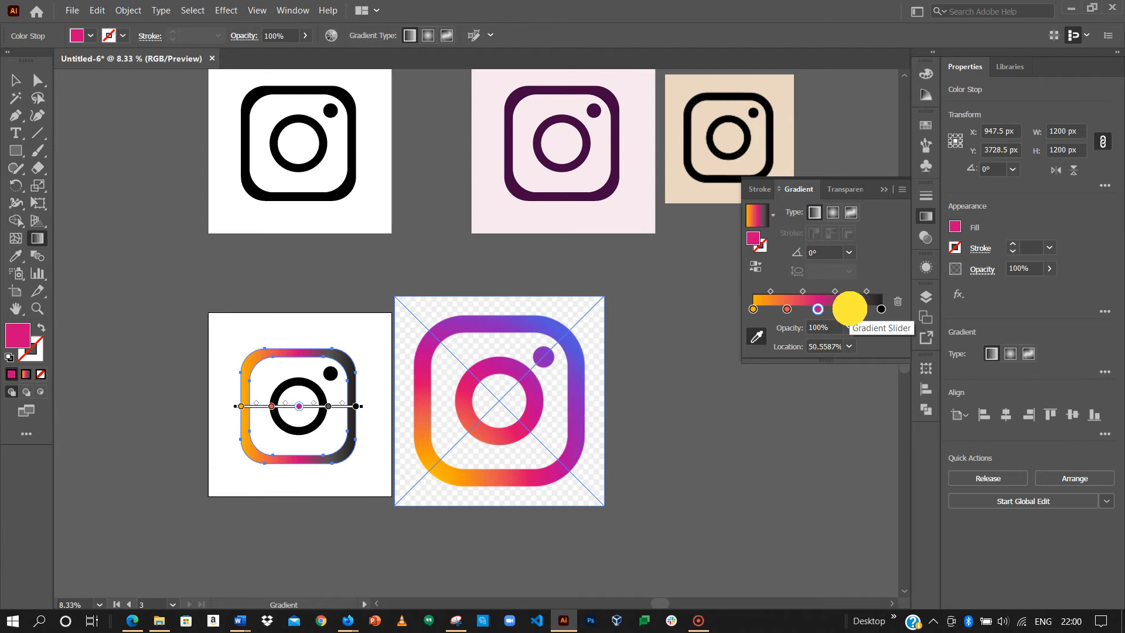
left_click(453, 324)
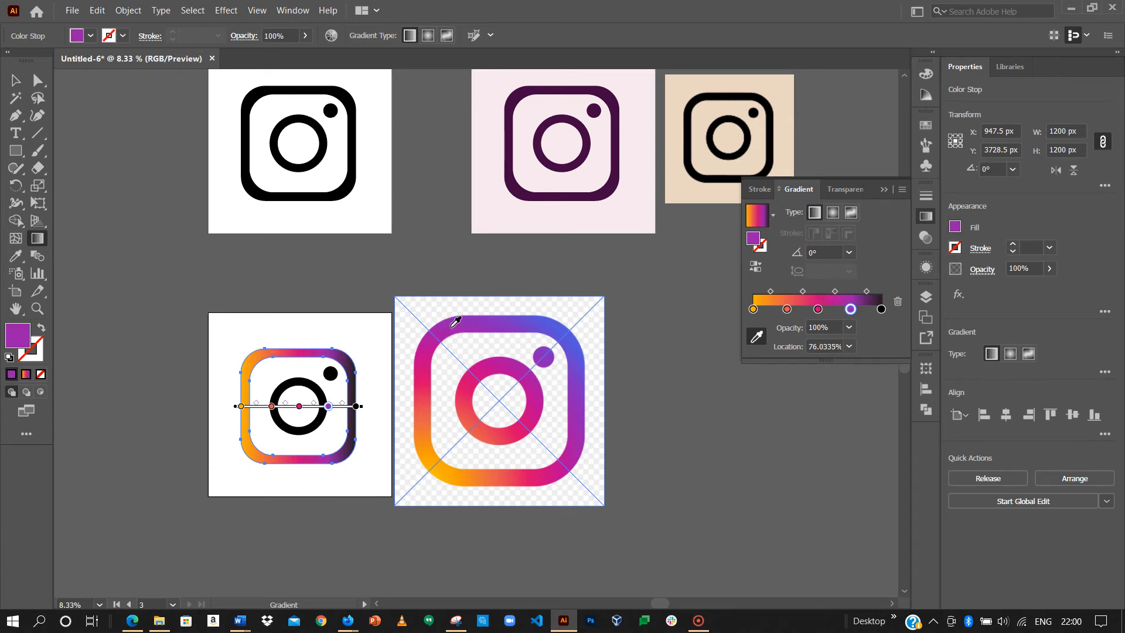
left_click(880, 310)
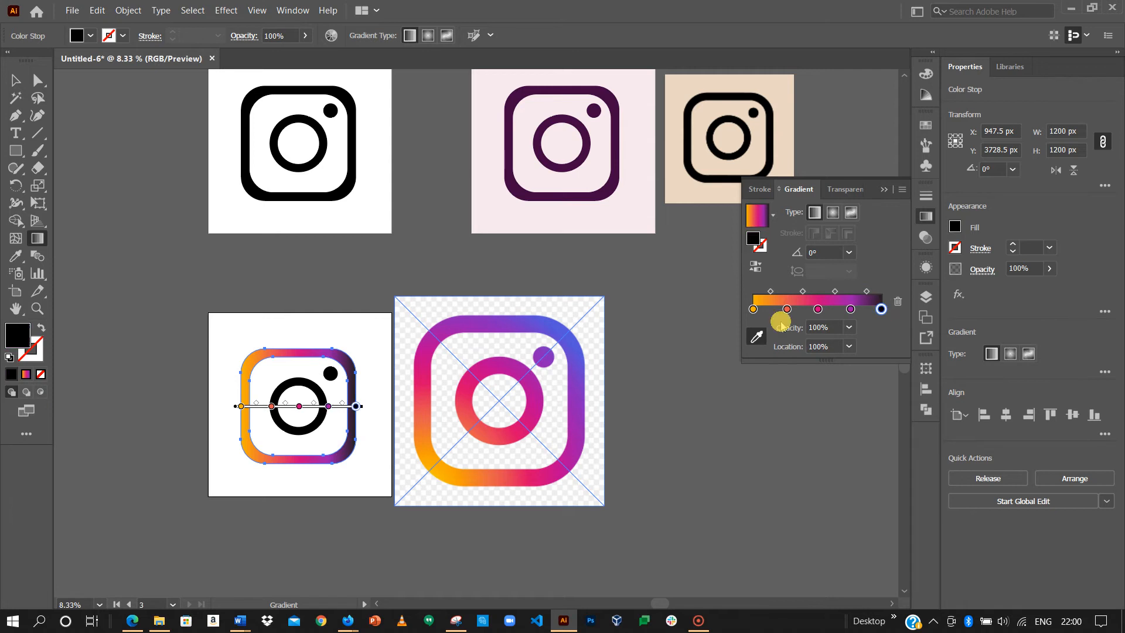
left_click(558, 326)
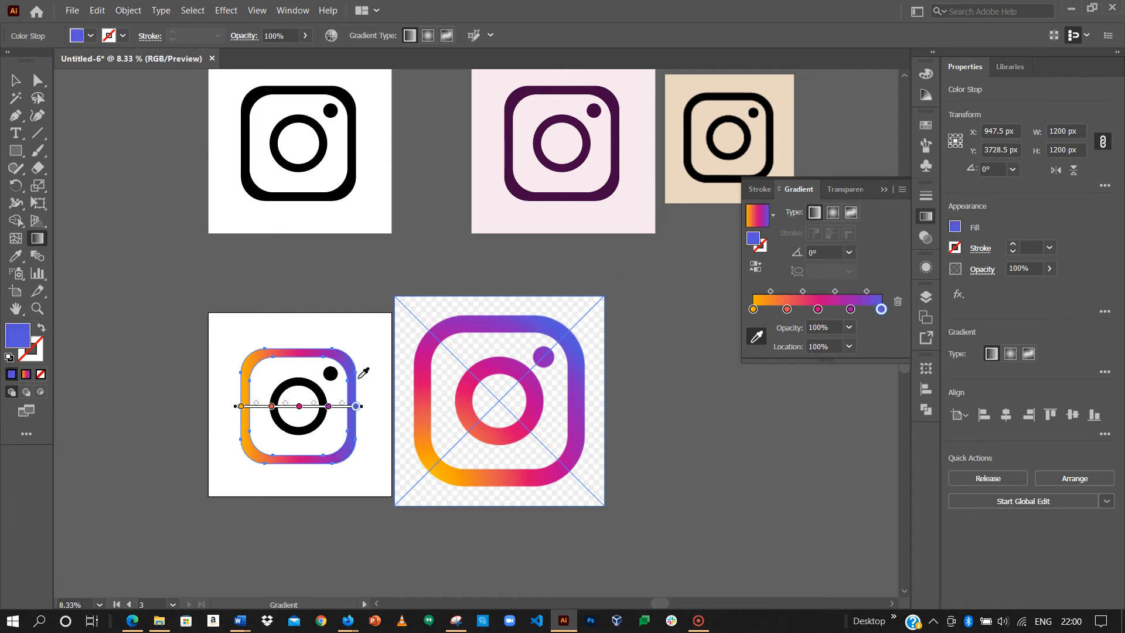
left_click(755, 338)
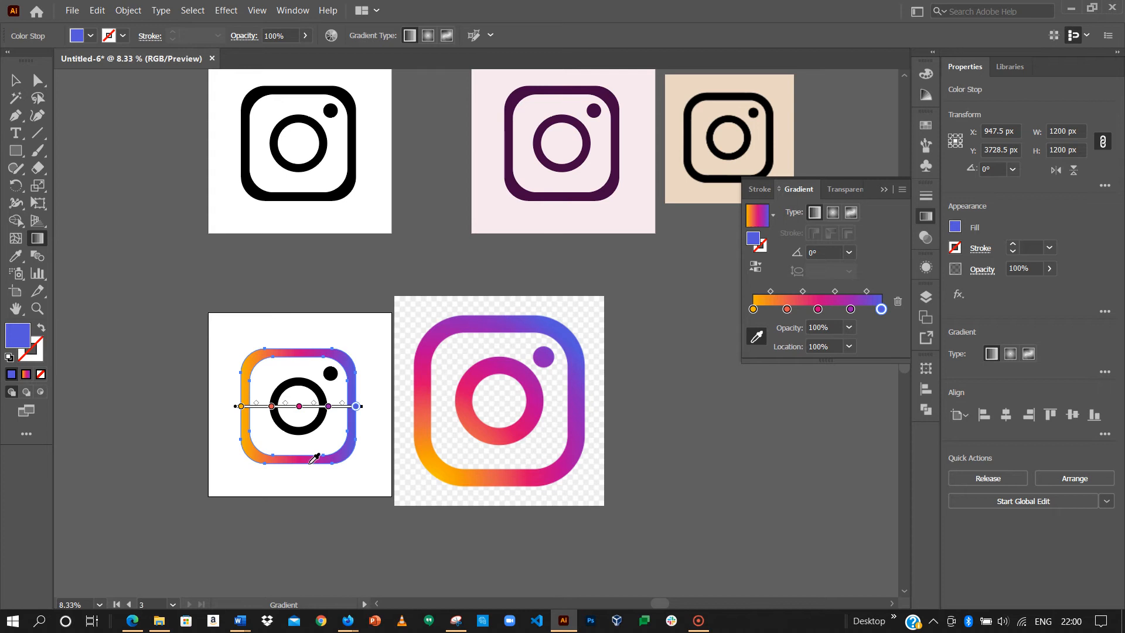
left_click(756, 340)
Try gradient angles of 90° and -60° on the outer frame
left_click(850, 253)
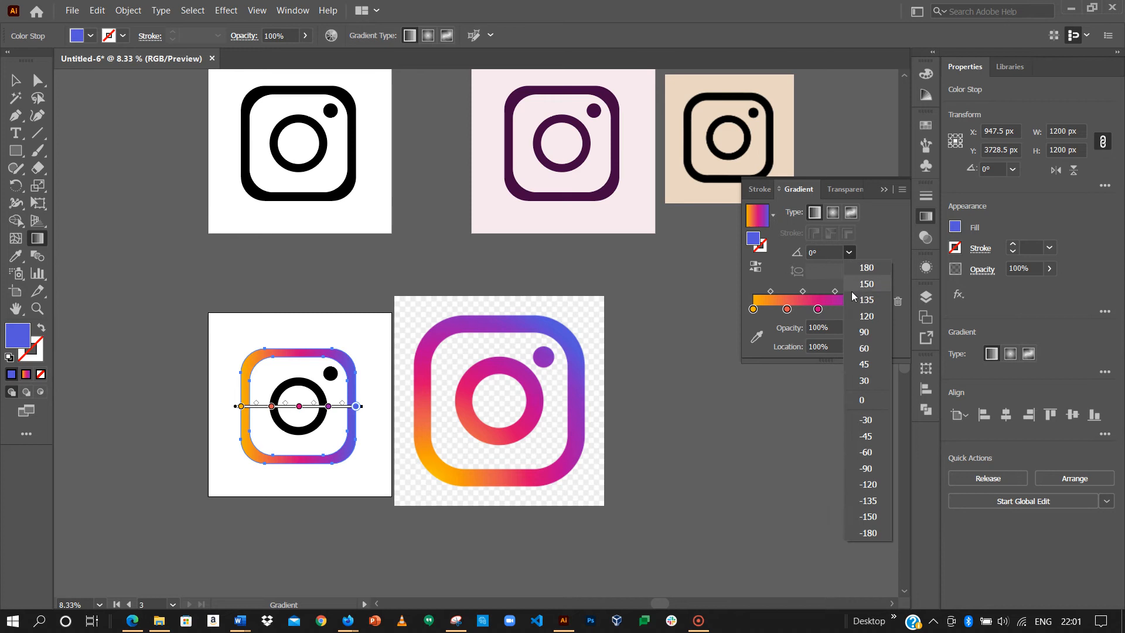
left_click(863, 332)
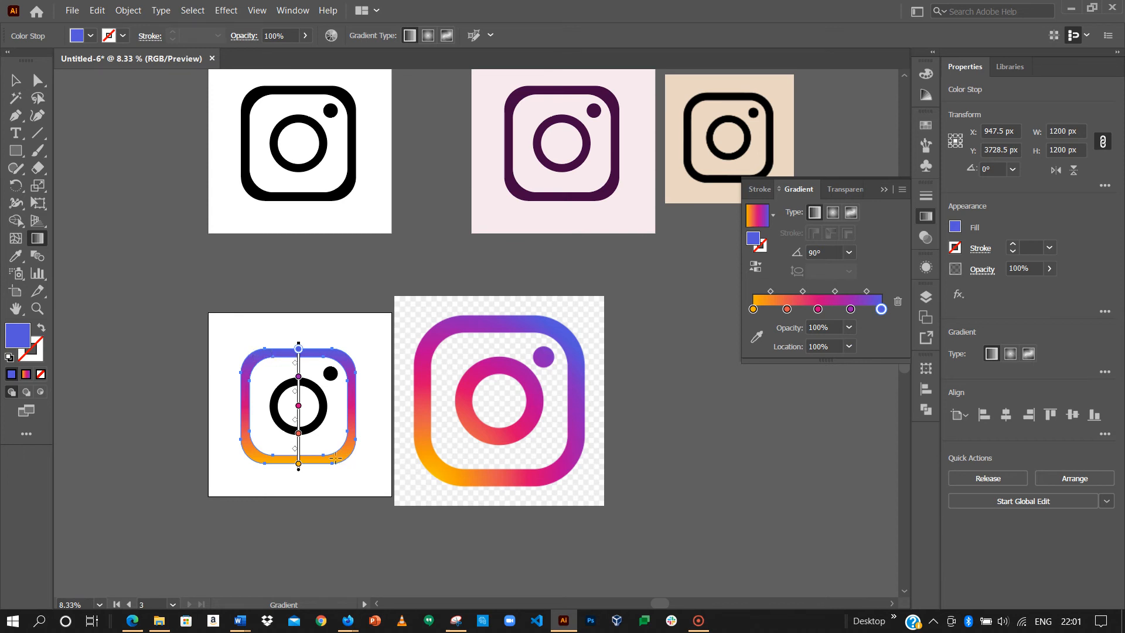
left_click(848, 252)
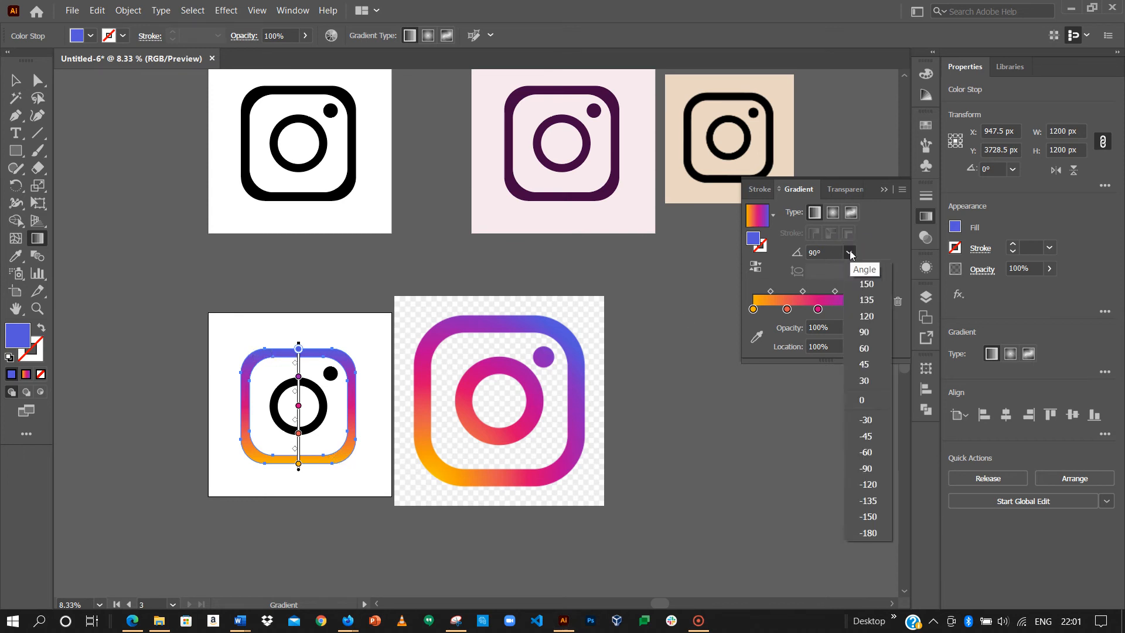
left_click(866, 452)
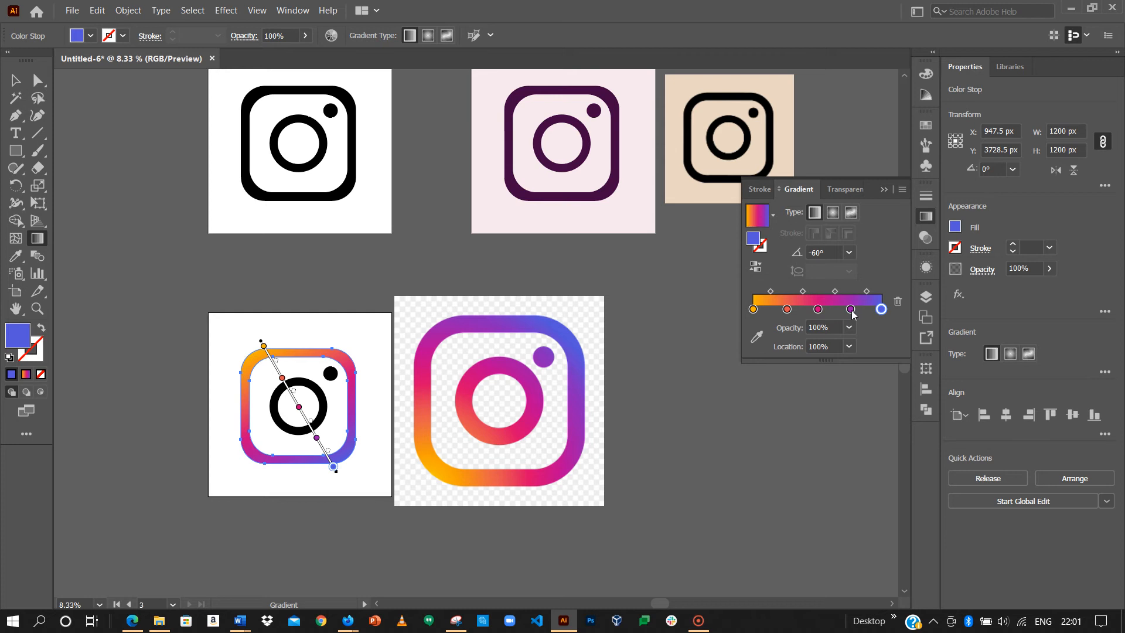
Set the outer frame's gradient angle to 60° and deselect the frame
left_click(849, 253)
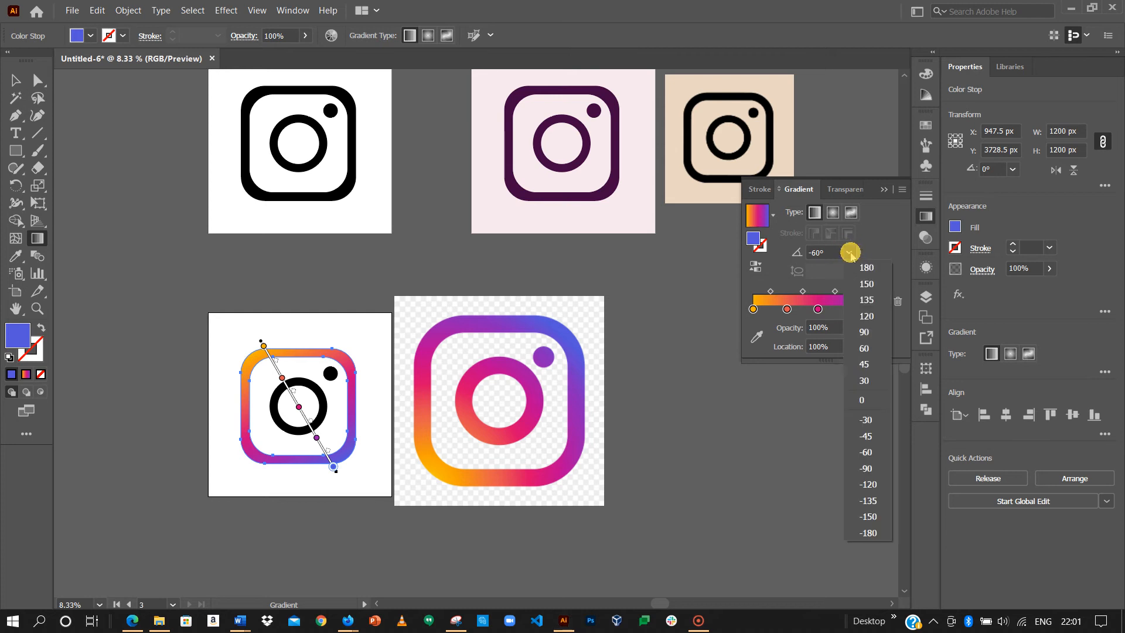
left_click(869, 348)
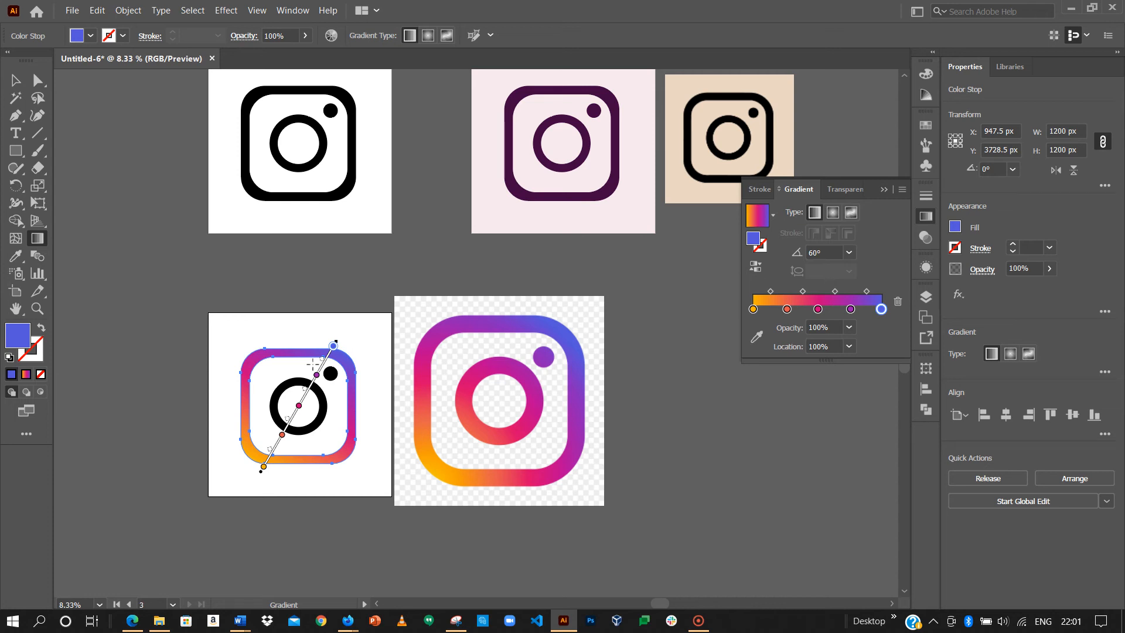
left_click(17, 81)
left_click(183, 311)
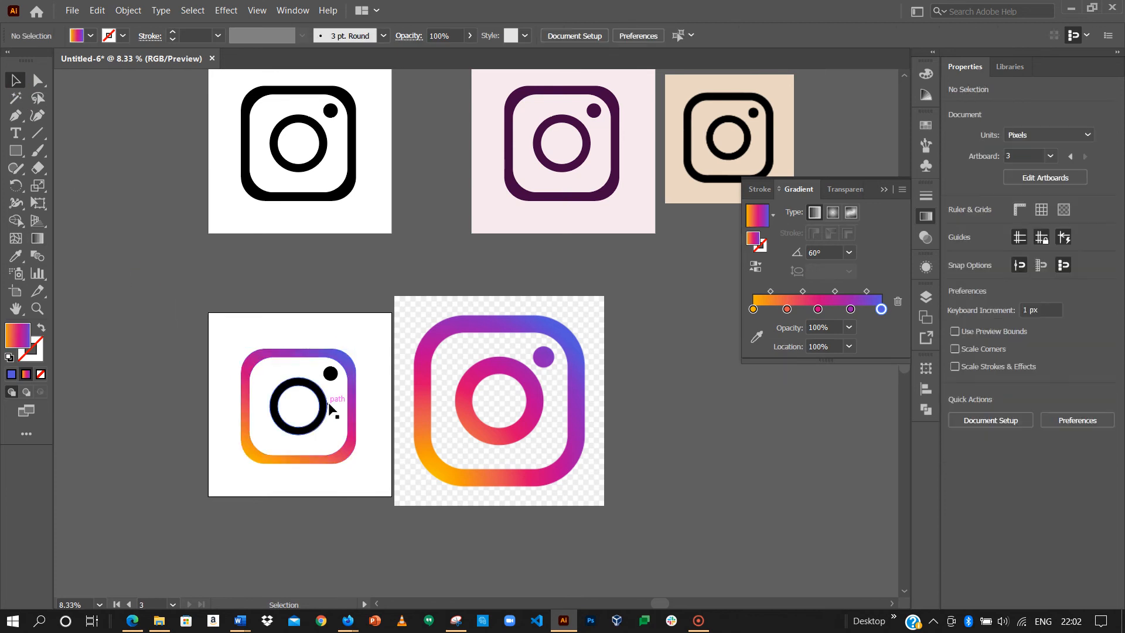
Apply the outer frame's gradient to the black central ring with the Eyedropper
key("ctrl+equal")
key("ctrl+equal")
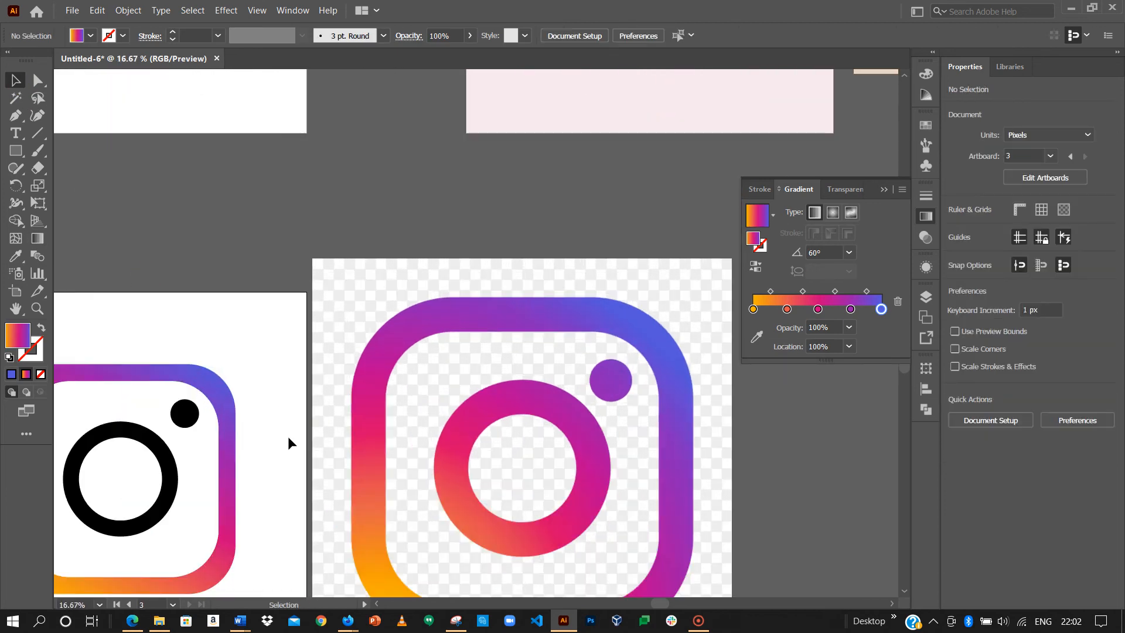
left_click_drag(256, 472, 354, 293)
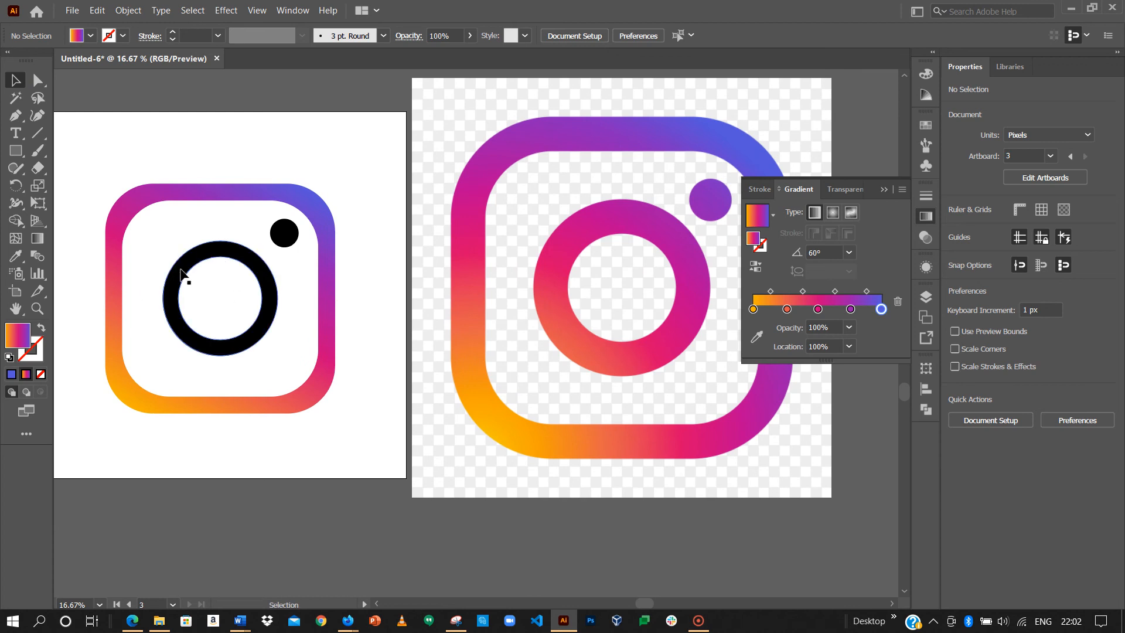
left_click(195, 267)
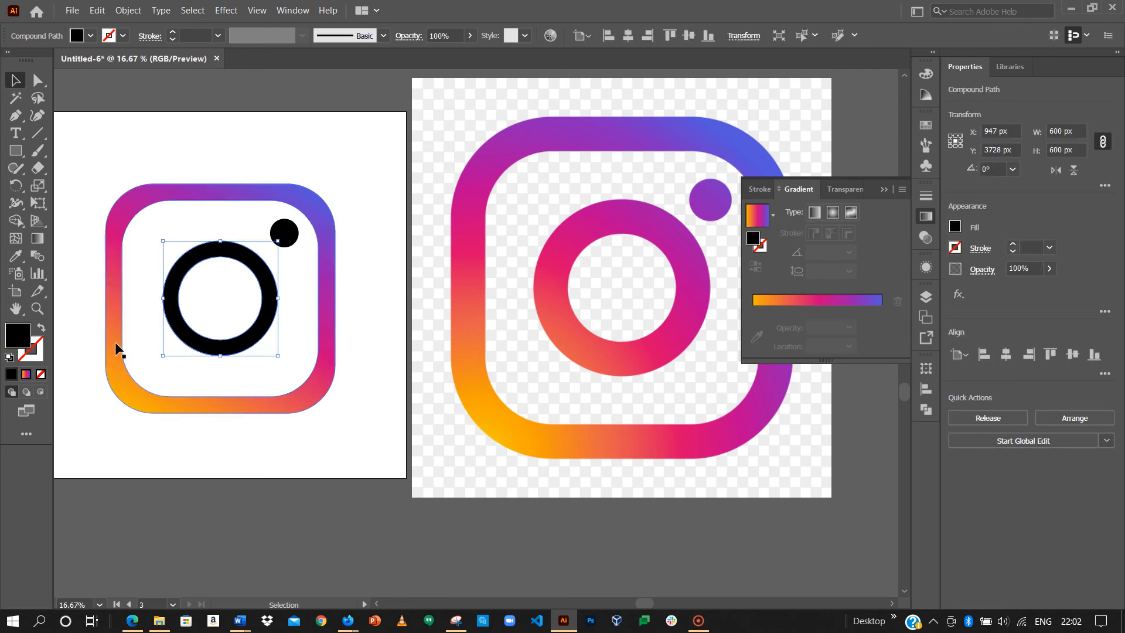
left_click(14, 257)
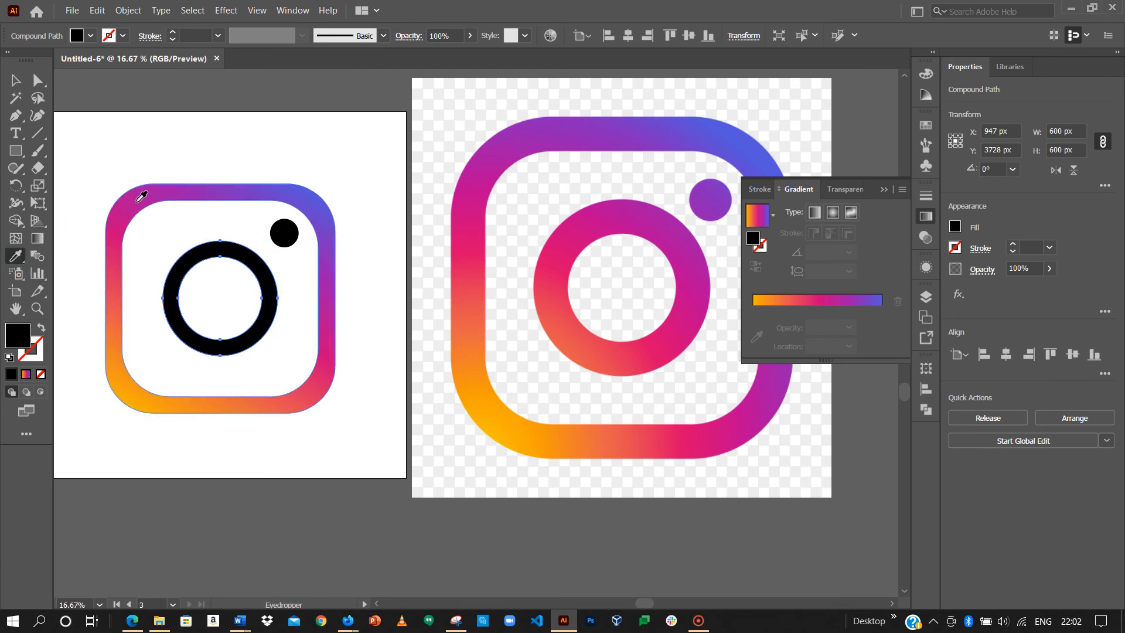
left_click(141, 197)
left_click(15, 80)
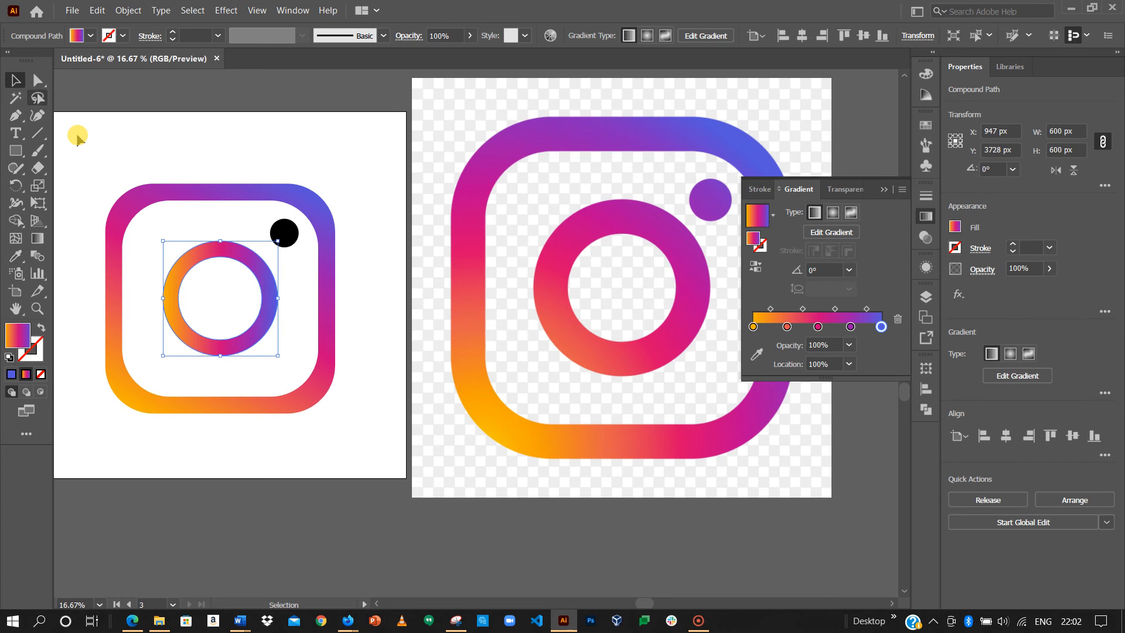
Apply the central ring's gradient to the small black dot with the Eyedropper and deselect it
left_click(289, 233)
left_click(15, 256)
left_click(197, 246)
left_click(15, 80)
left_click(215, 142)
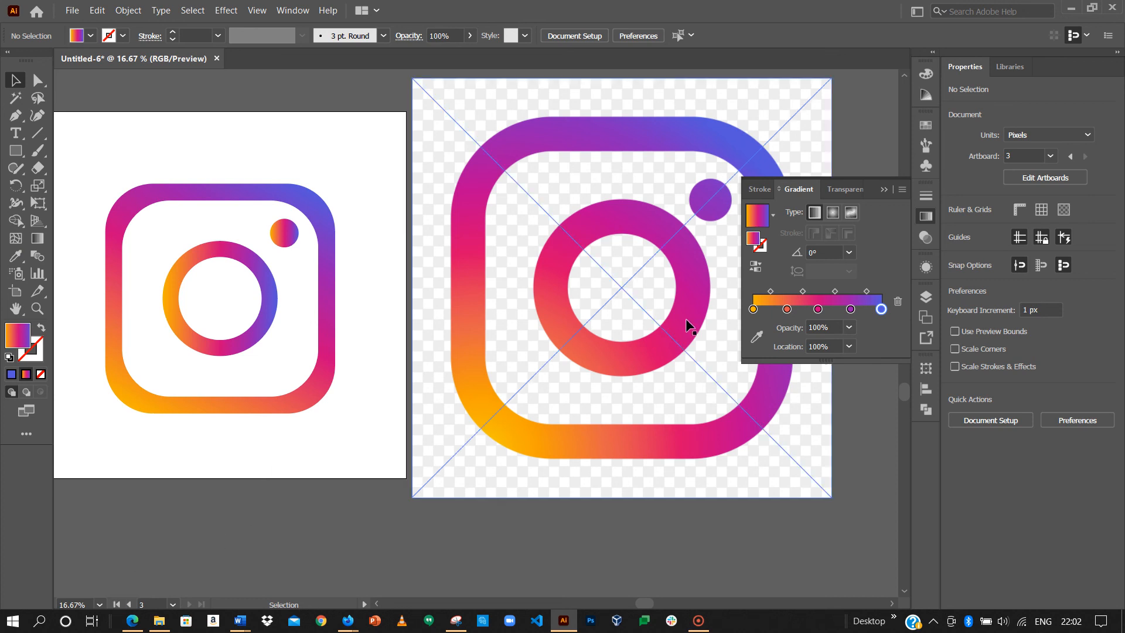
Hide the interface panels and review the finished logos on artboards 1, 2 and 3 in turn
left_click(881, 189)
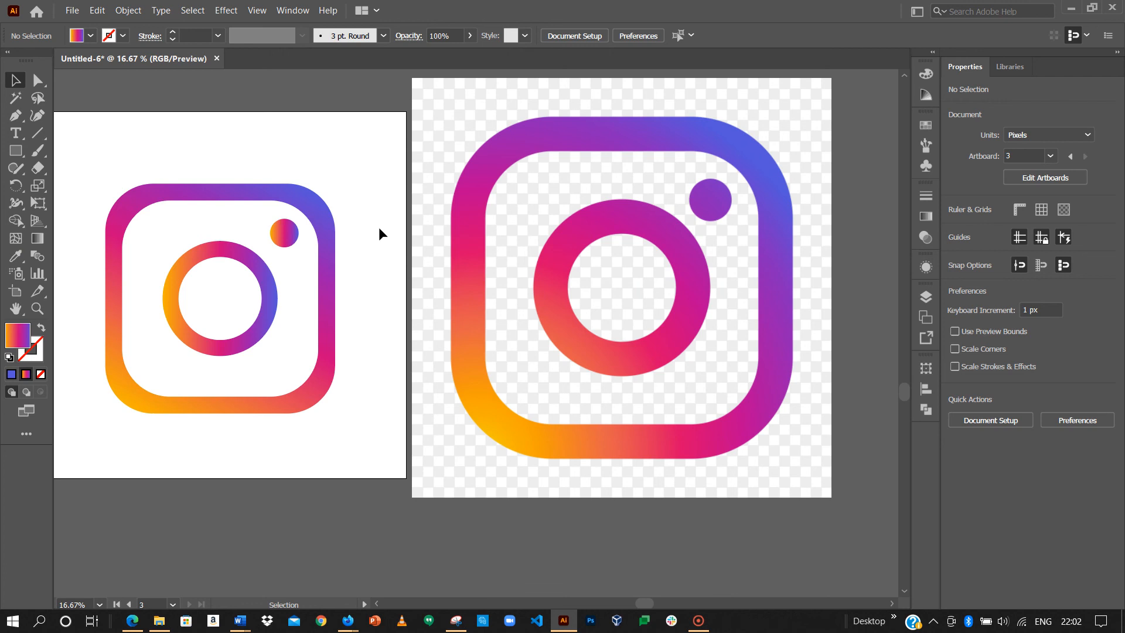
key("Tab")
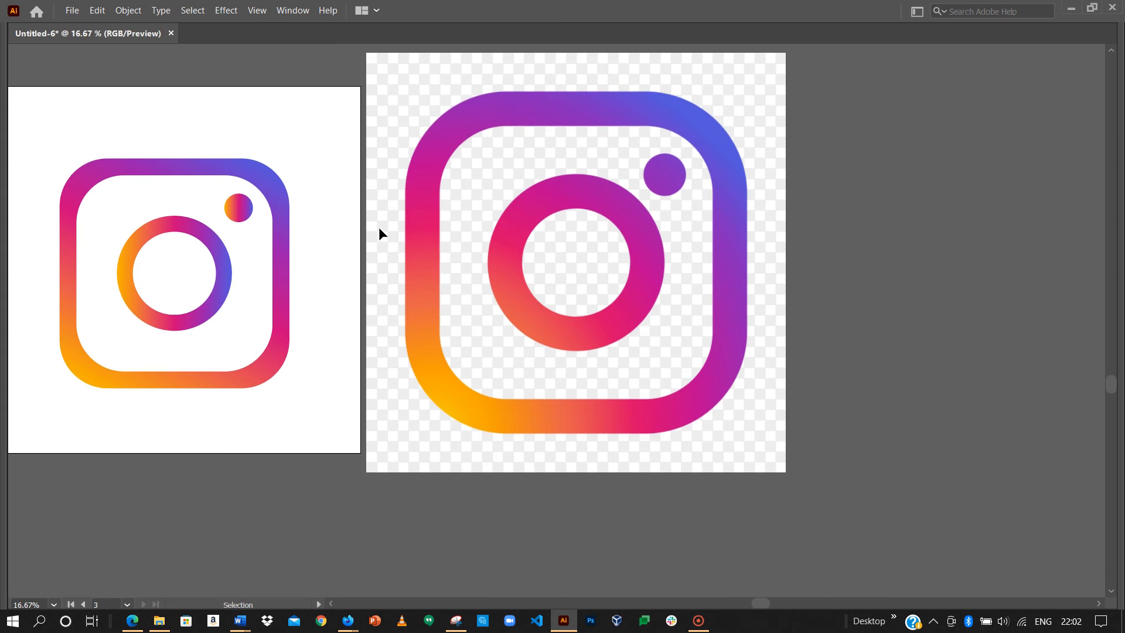
left_click(70, 604)
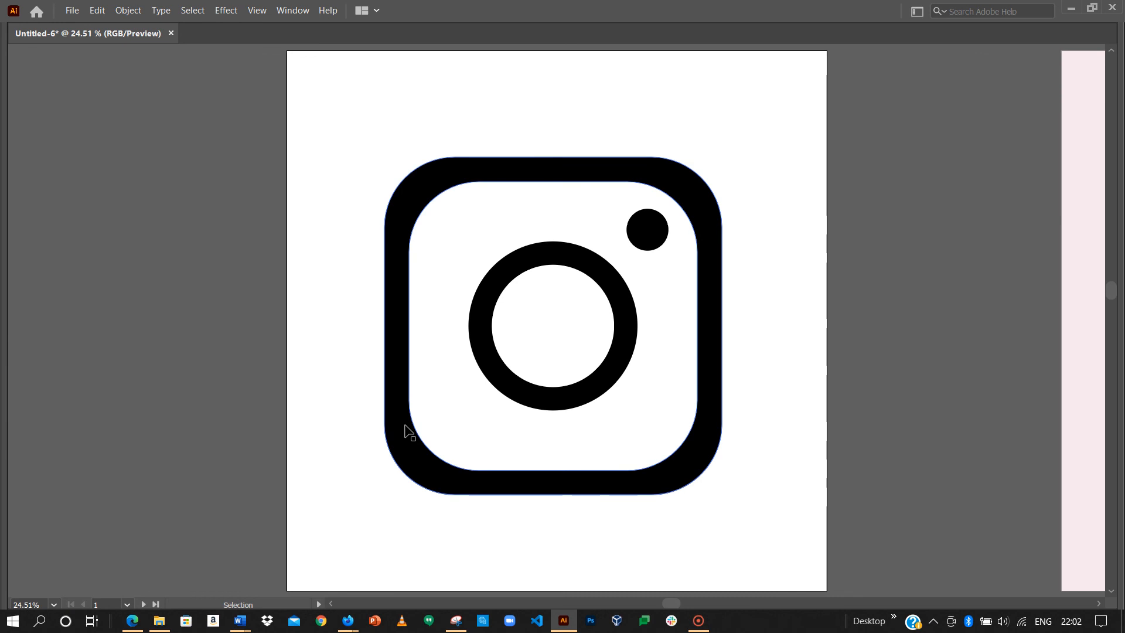
left_click(142, 604)
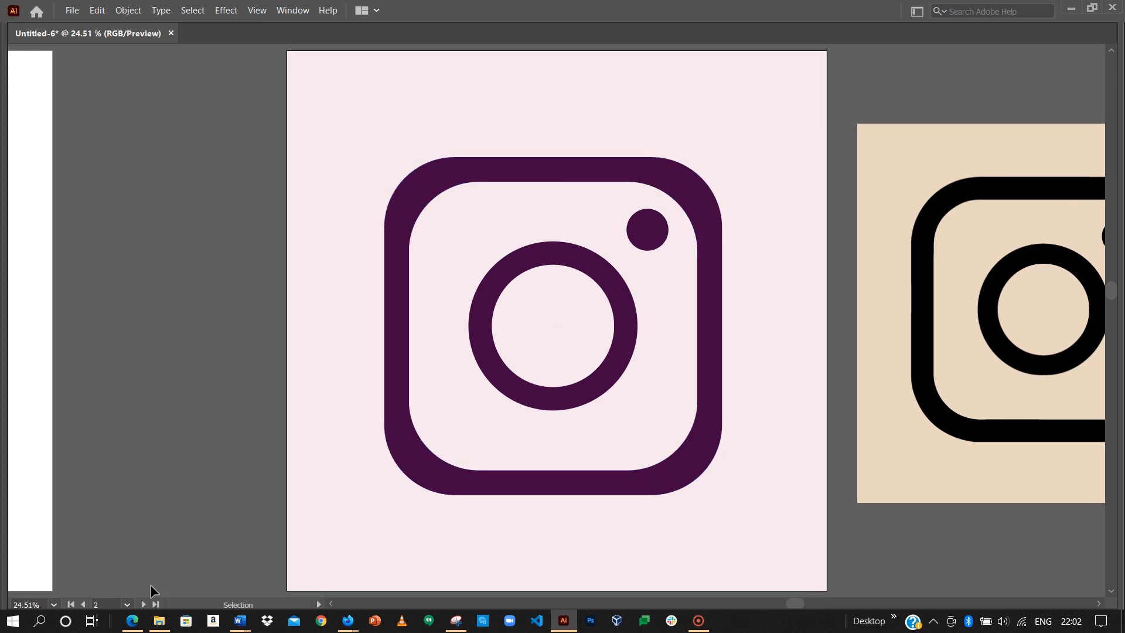
left_click(143, 604)
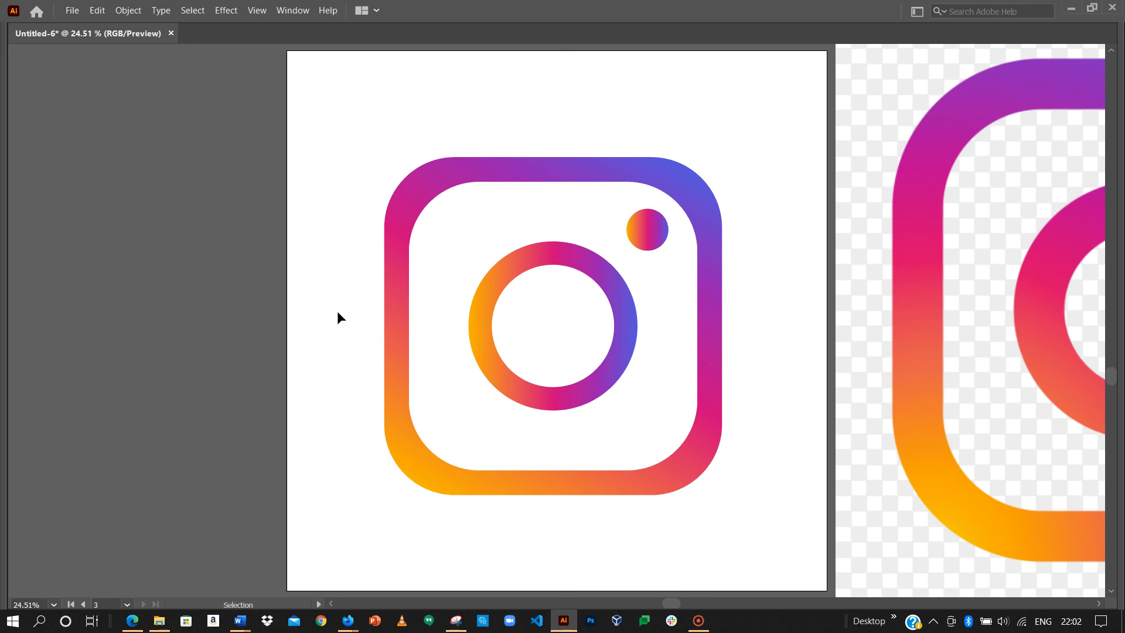